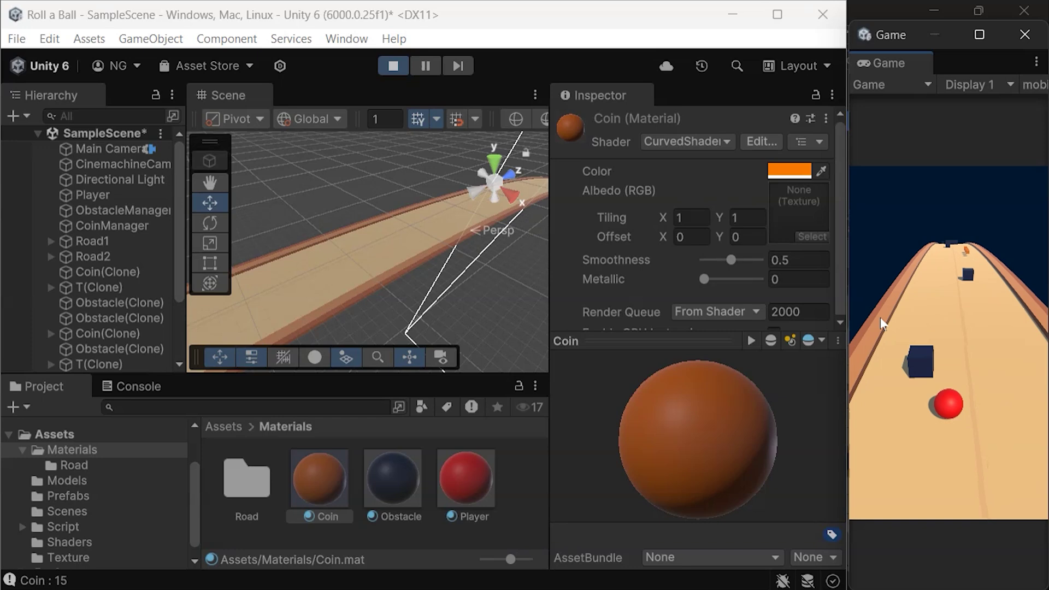
# Switch to the unfinished Roll a Ball editor and show its Assets folder with Materials, Prefabs and Scenes.
pyautogui.hotkey('alt', 'Tab')
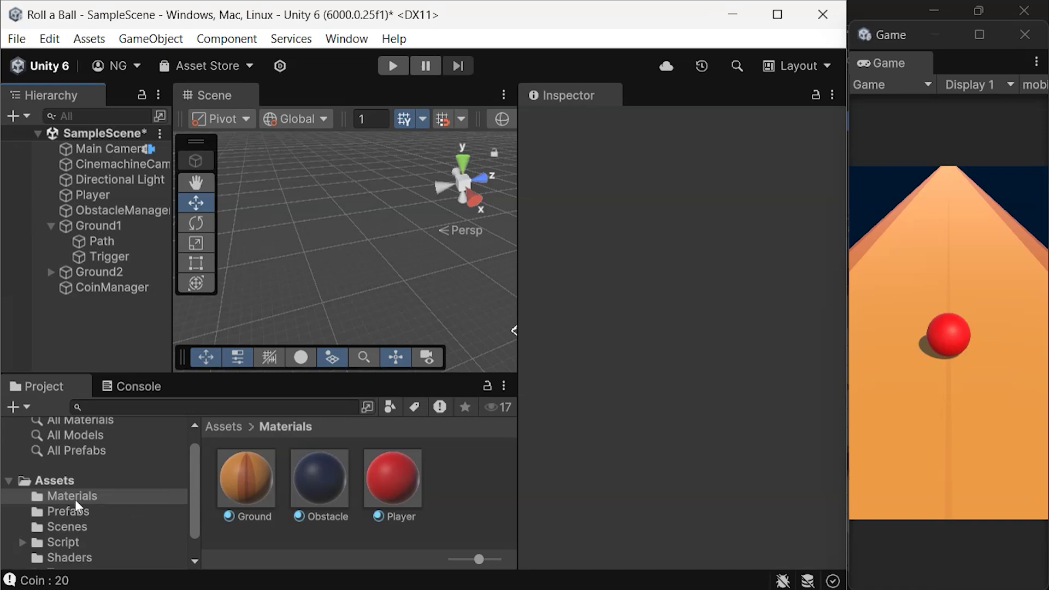
pyautogui.click(60, 480)
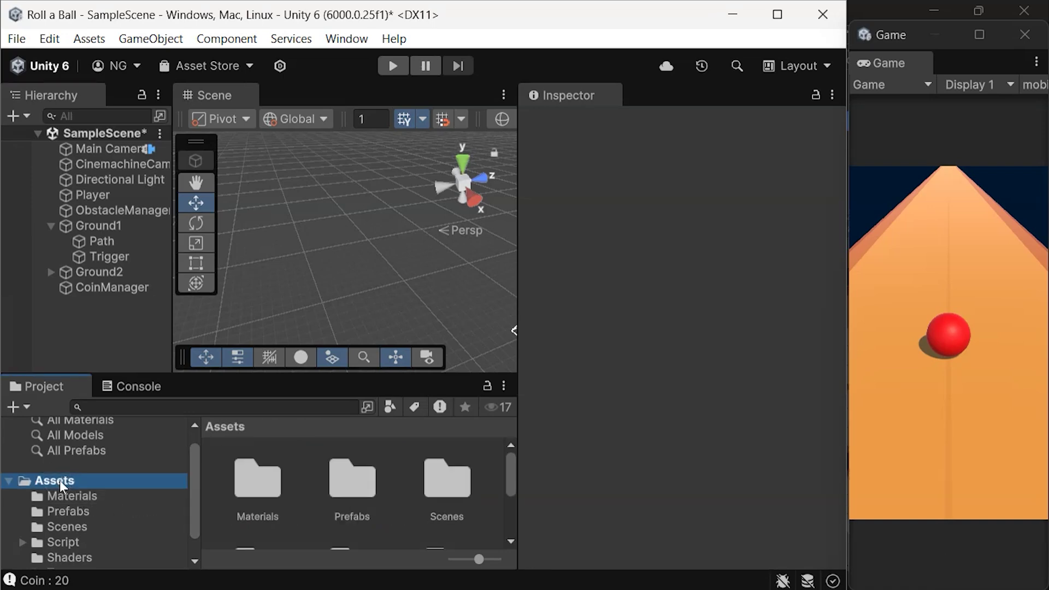
# Create a new folder named Models under Assets and open it.
pyautogui.rightClick(300, 464)
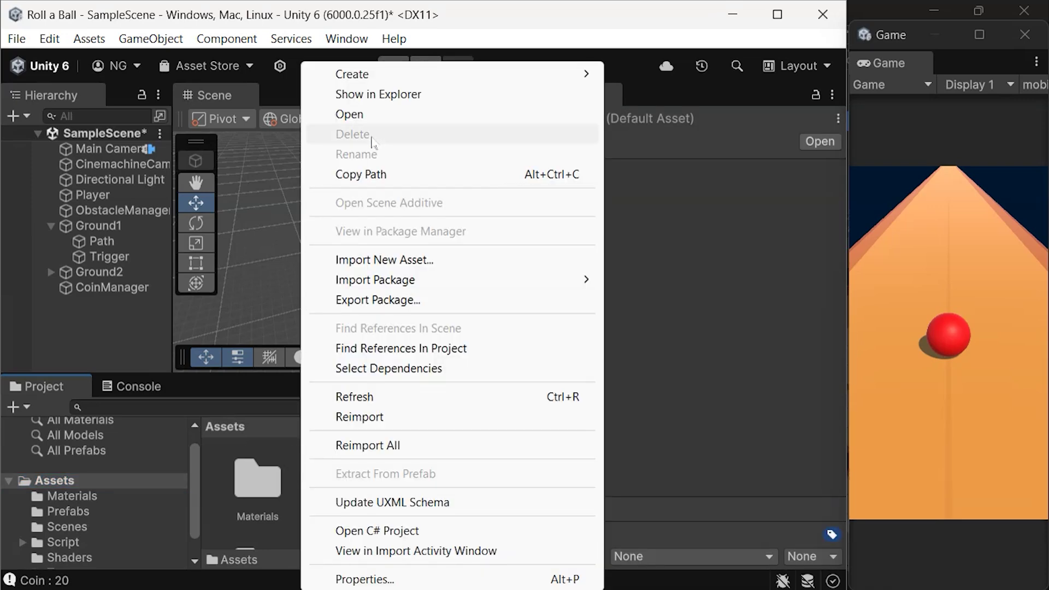
pyautogui.moveTo(415, 75)
pyautogui.click(713, 74)
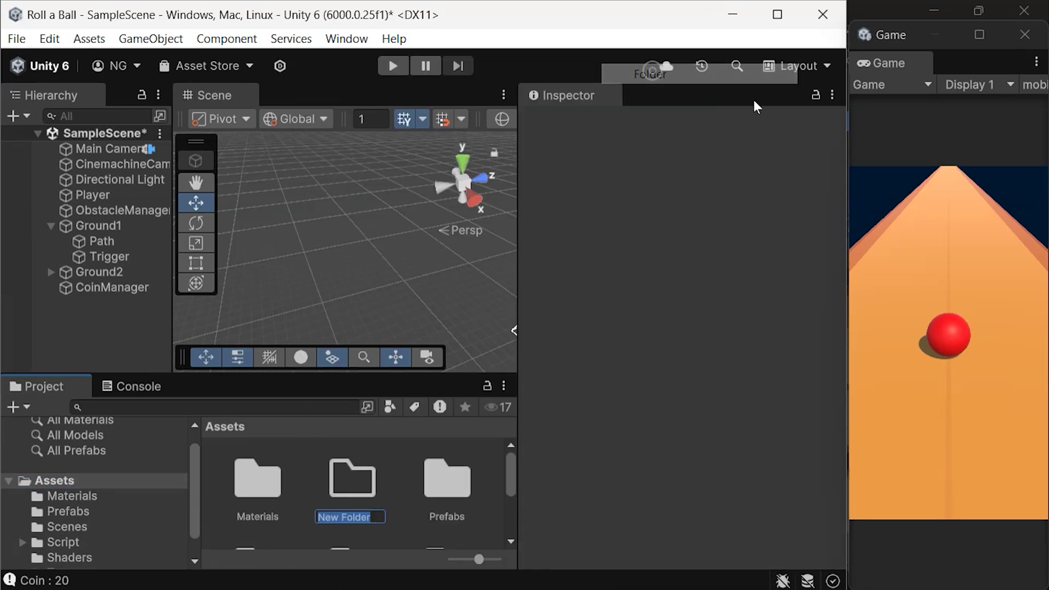
pyautogui.write('Model')
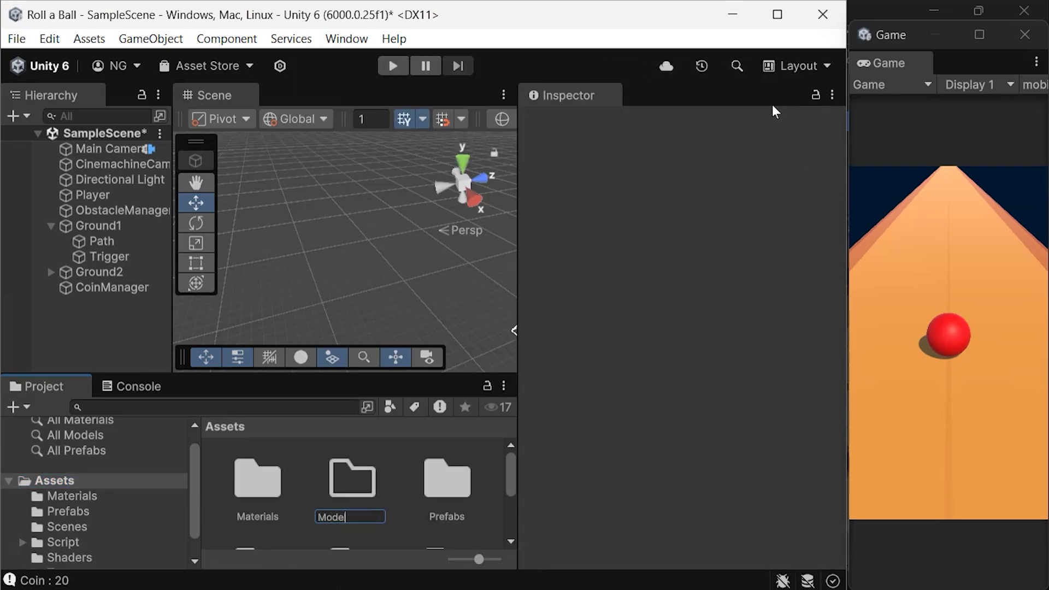
pyautogui.write('s')
pyautogui.press('Return')
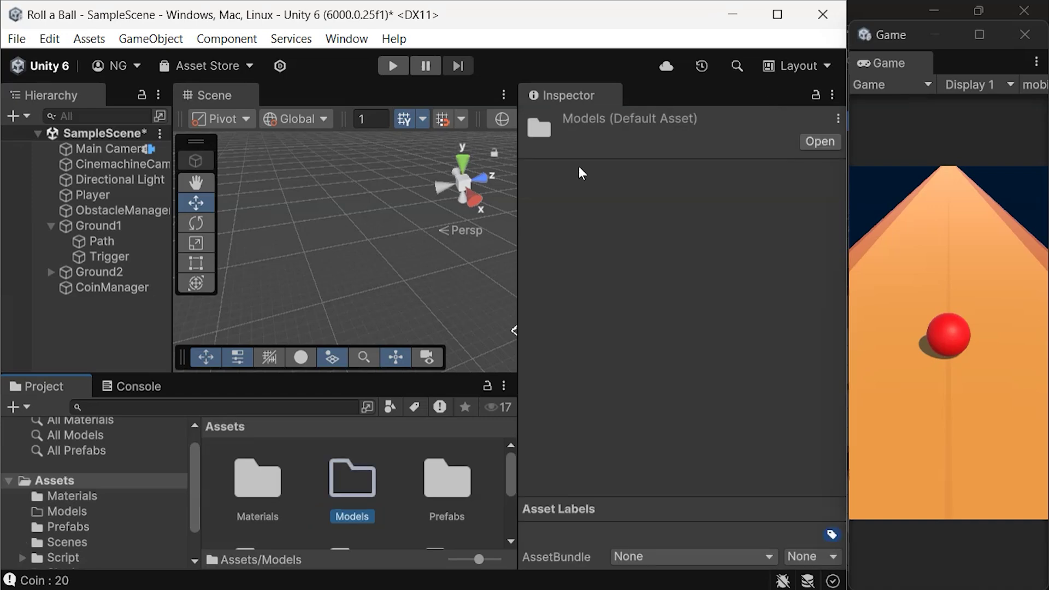
pyautogui.doubleClick(361, 483)
# Import Road.fbx into Models and check its Border, Ground and Mark materials.
pyautogui.rightClick(349, 471)
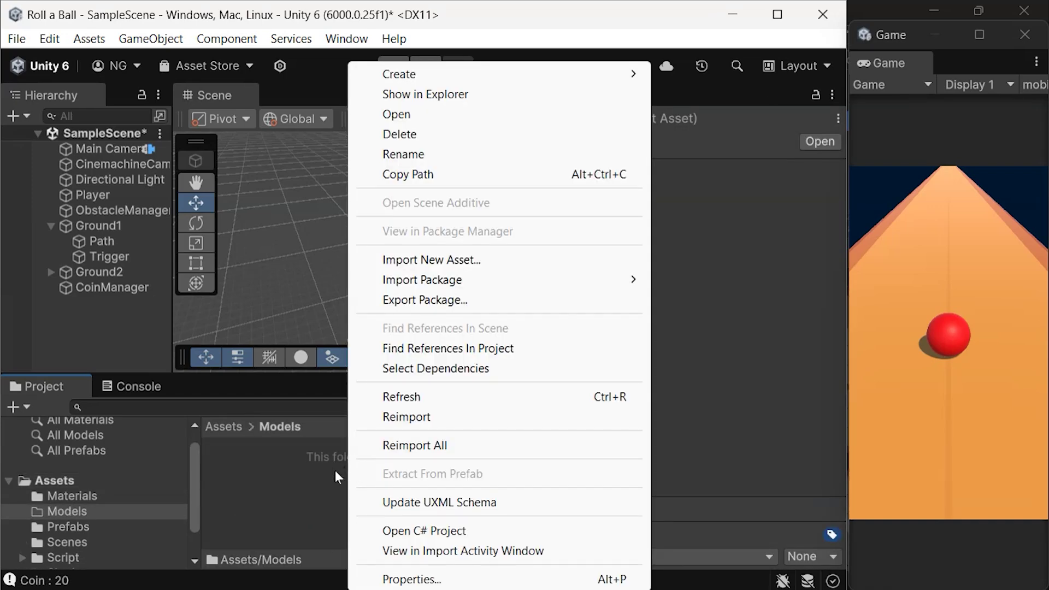
pyautogui.click(481, 260)
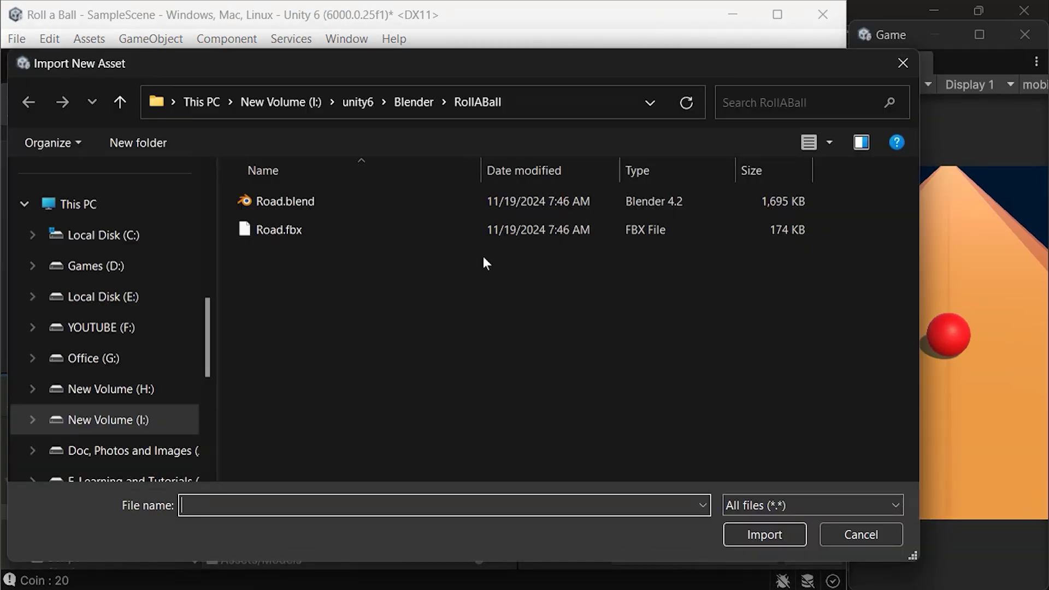
pyautogui.click(306, 228)
pyautogui.click(742, 533)
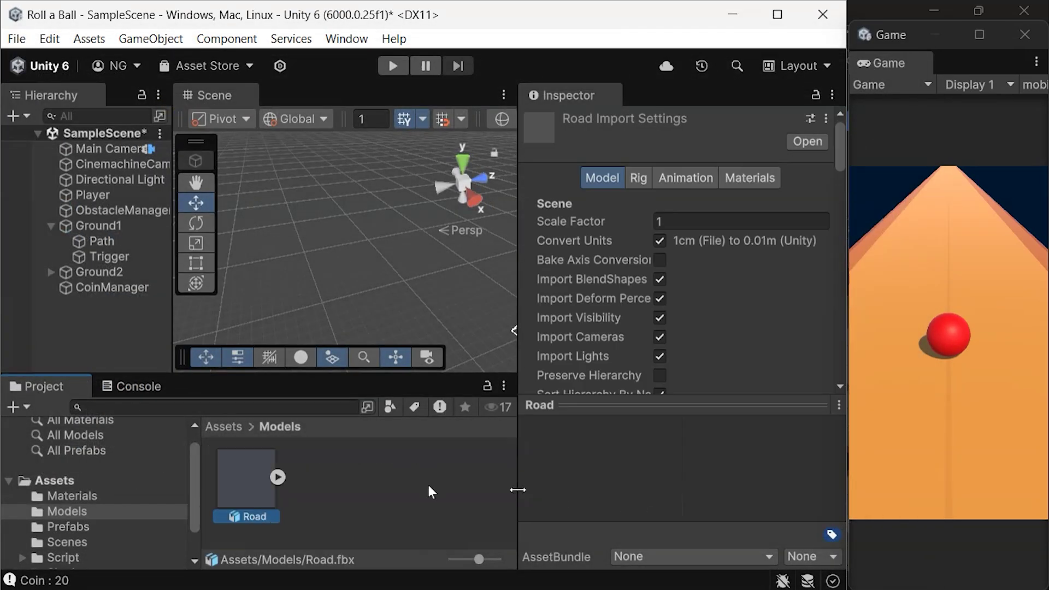
pyautogui.click(275, 478)
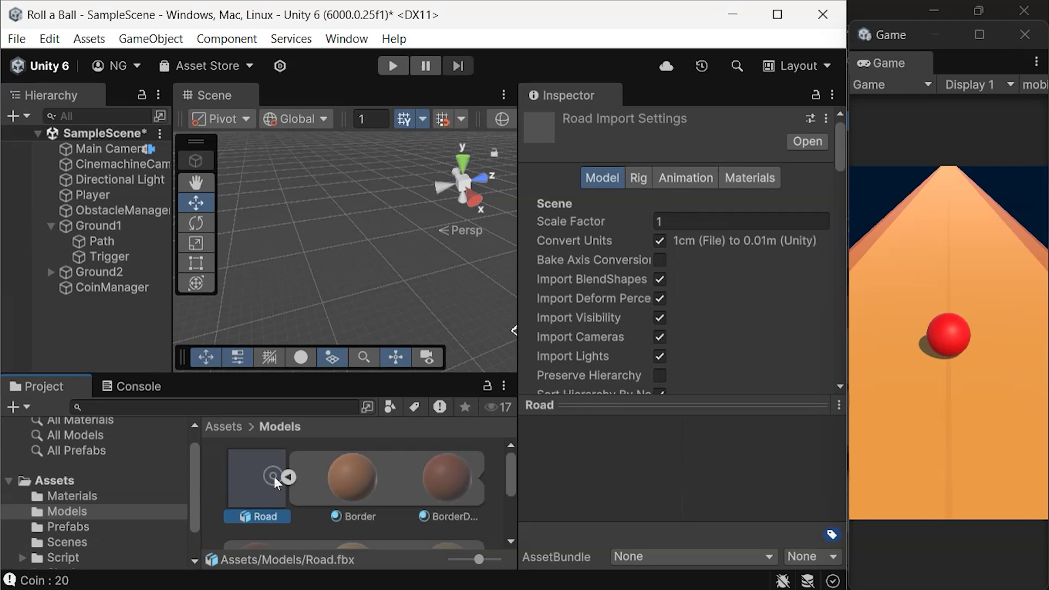
pyautogui.scroll(-2, 368, 481)
pyautogui.scroll(-1, 372, 490)
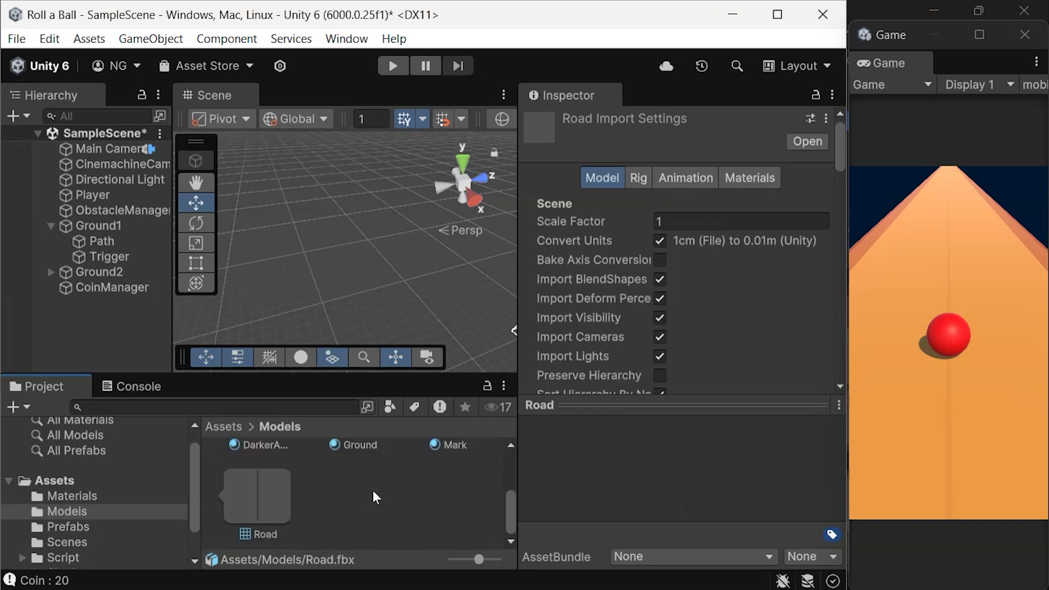
pyautogui.scroll(3, 372, 490)
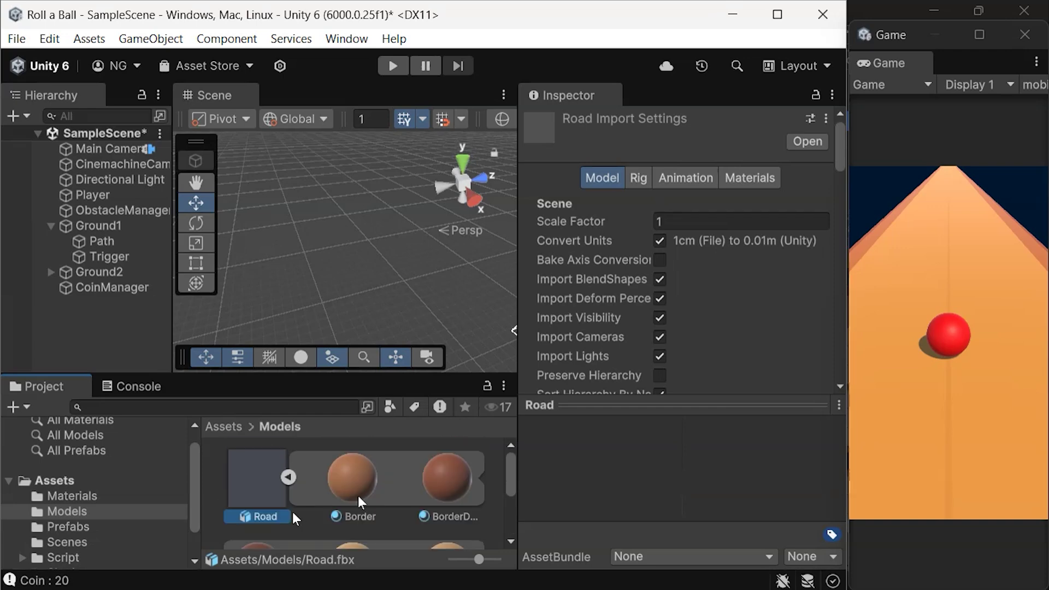
pyautogui.click(291, 477)
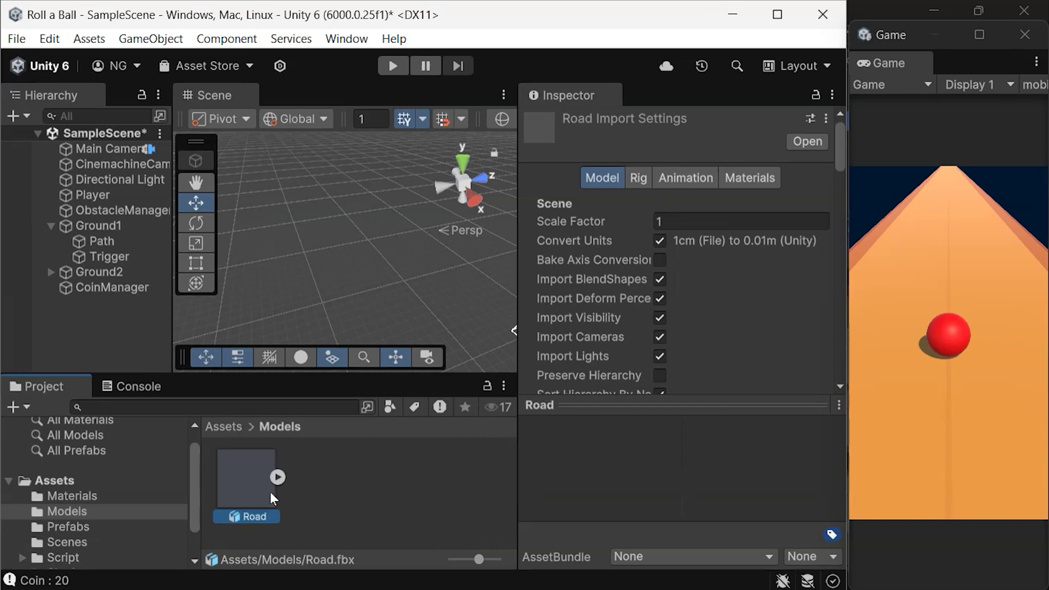
# Drag the Road model into the scene at the origin and frame it to look along the road.
pyautogui.moveTo(249, 477); pyautogui.dragTo(108, 326)
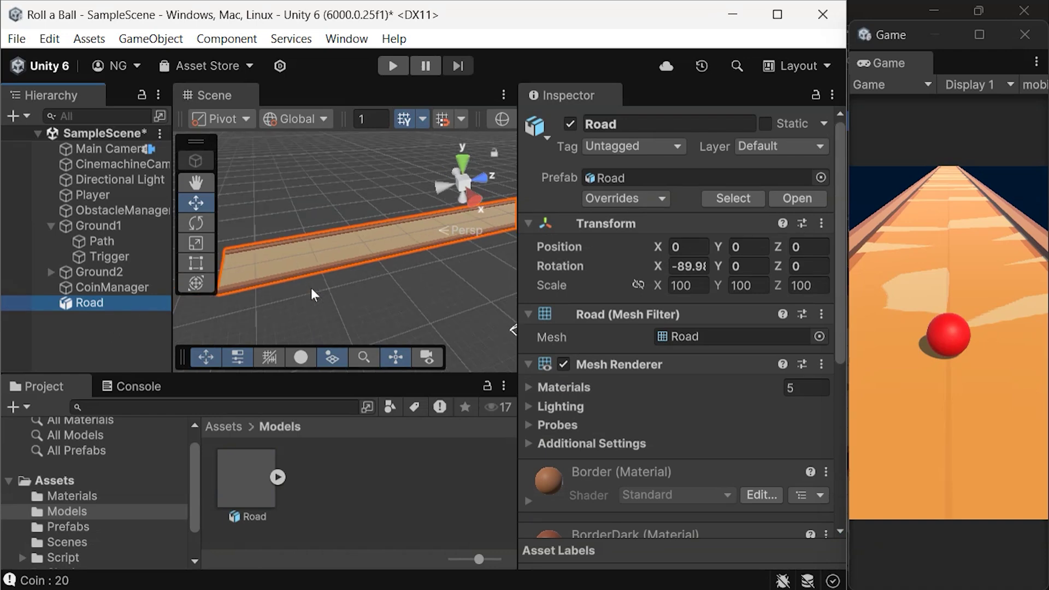
pyautogui.scroll(-2, 311, 289)
pyautogui.moveTo(311, 290); pyautogui.dragTo(977, 376, button='middle')
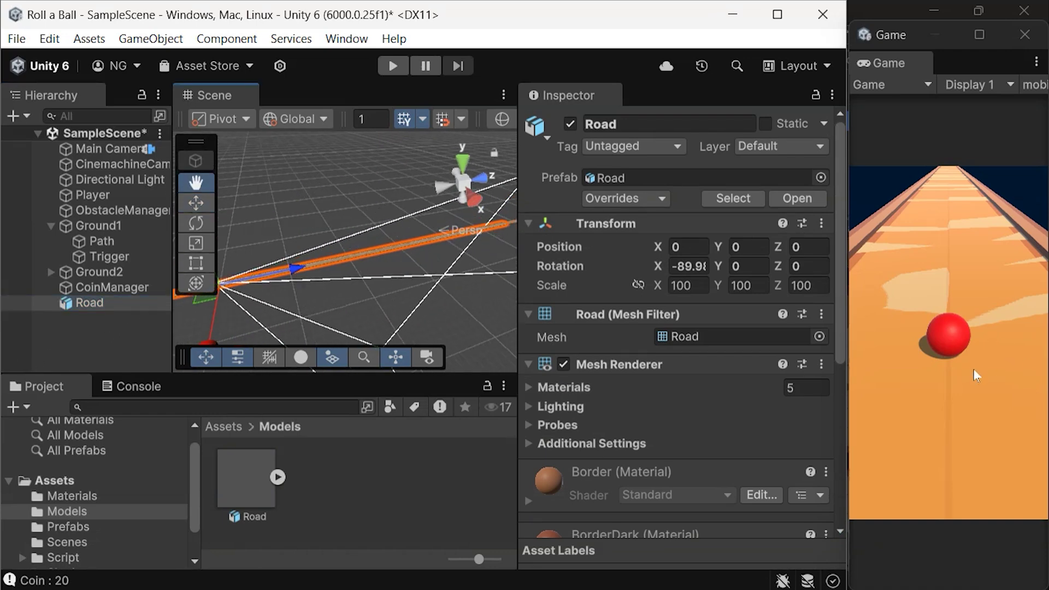
pyautogui.press('f')
pyautogui.press('w')
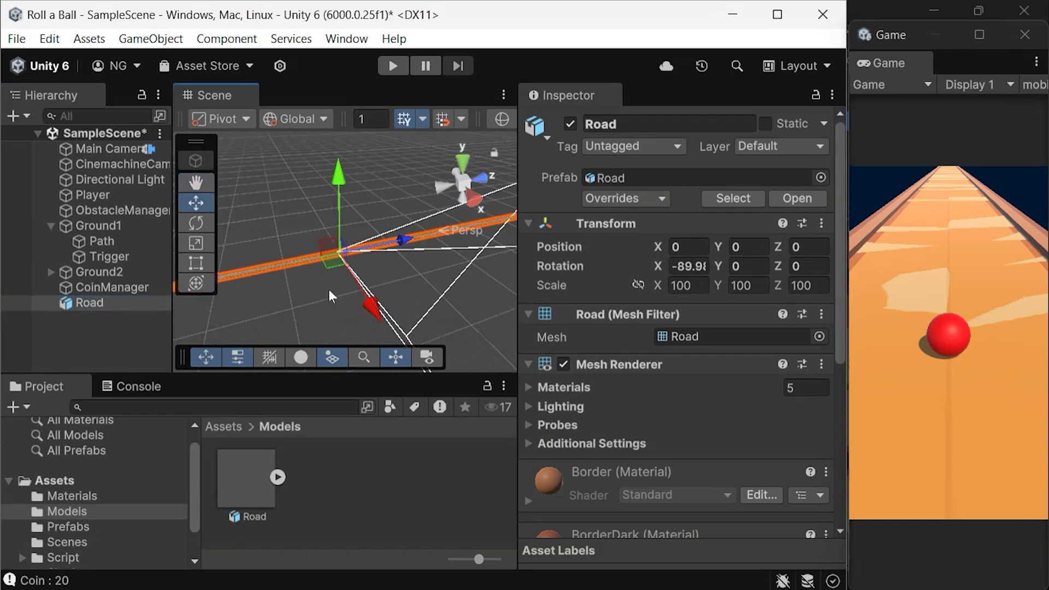
pyautogui.keyDown('alt'); pyautogui.moveTo(329, 289); pyautogui.dragTo(300, 287); pyautogui.keyUp('alt')
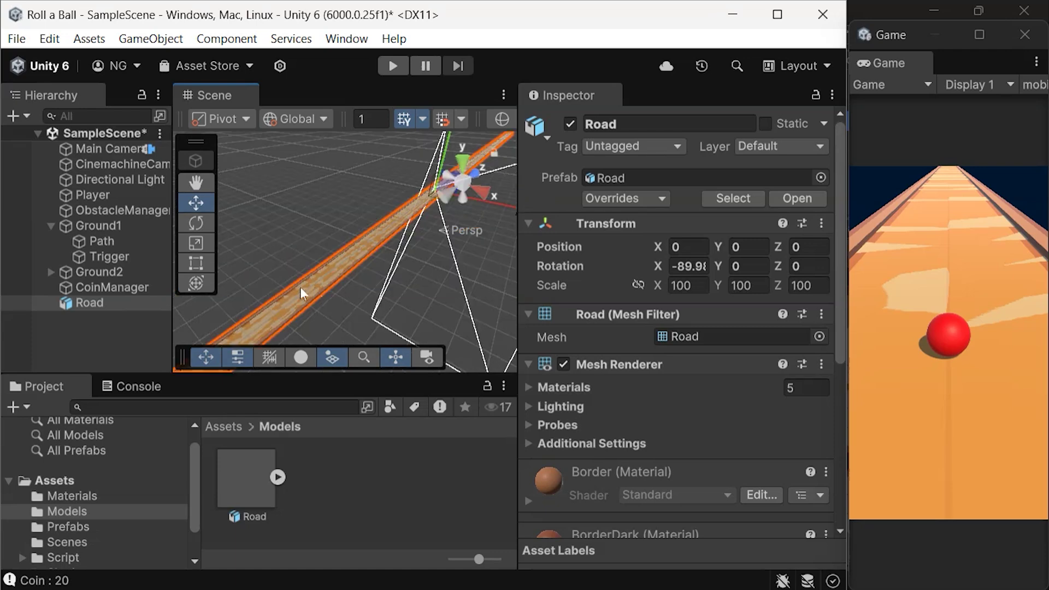
pyautogui.click(124, 227)
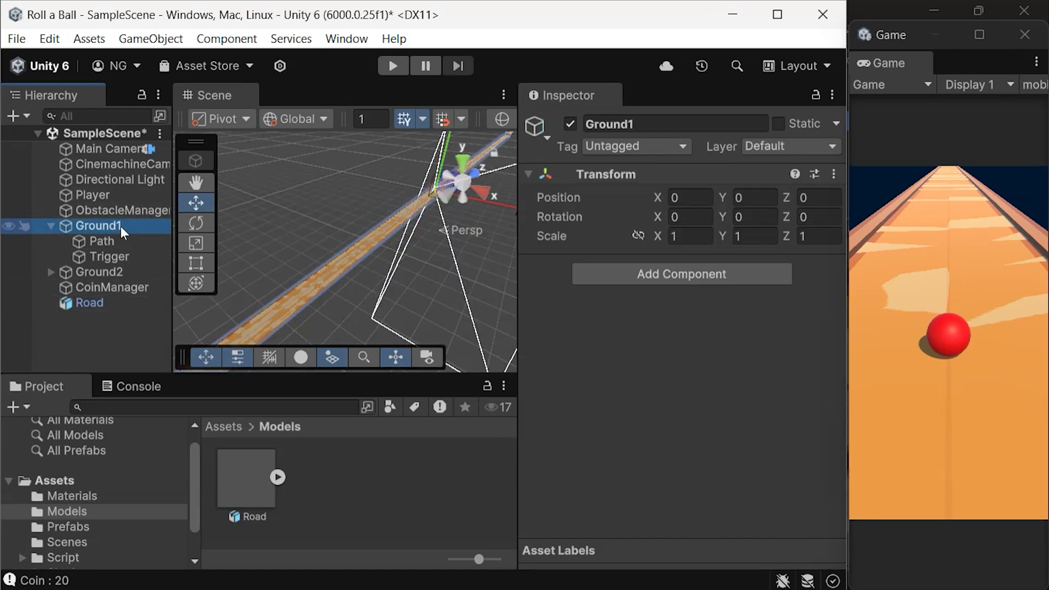
# Deactivate the old Ground1 track and run the game in play mode to test it.
pyautogui.click(102, 243)
pyautogui.click(113, 256)
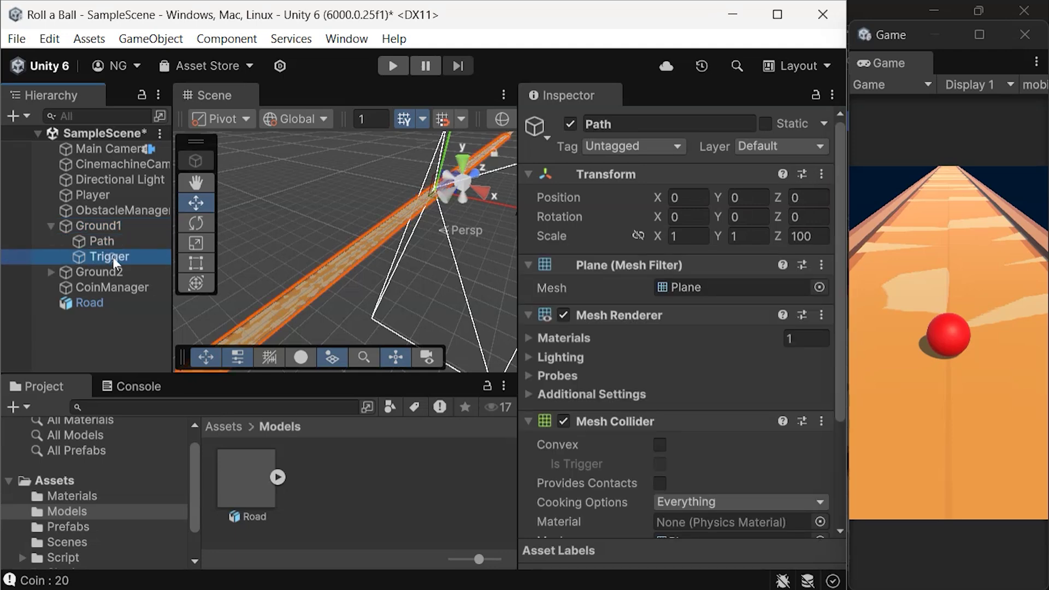
pyautogui.click(108, 243)
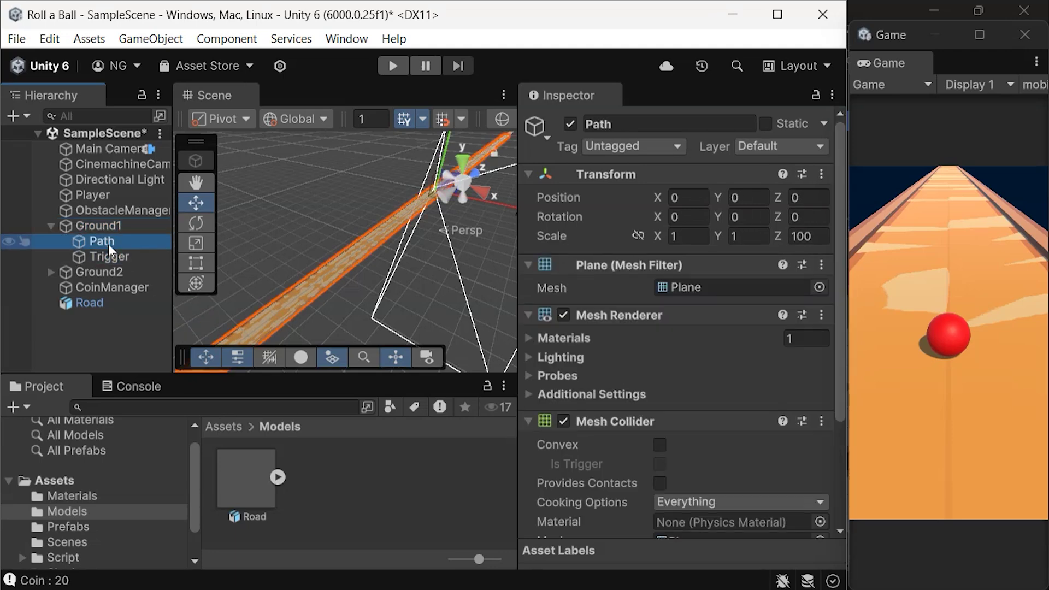
pyautogui.click(88, 226)
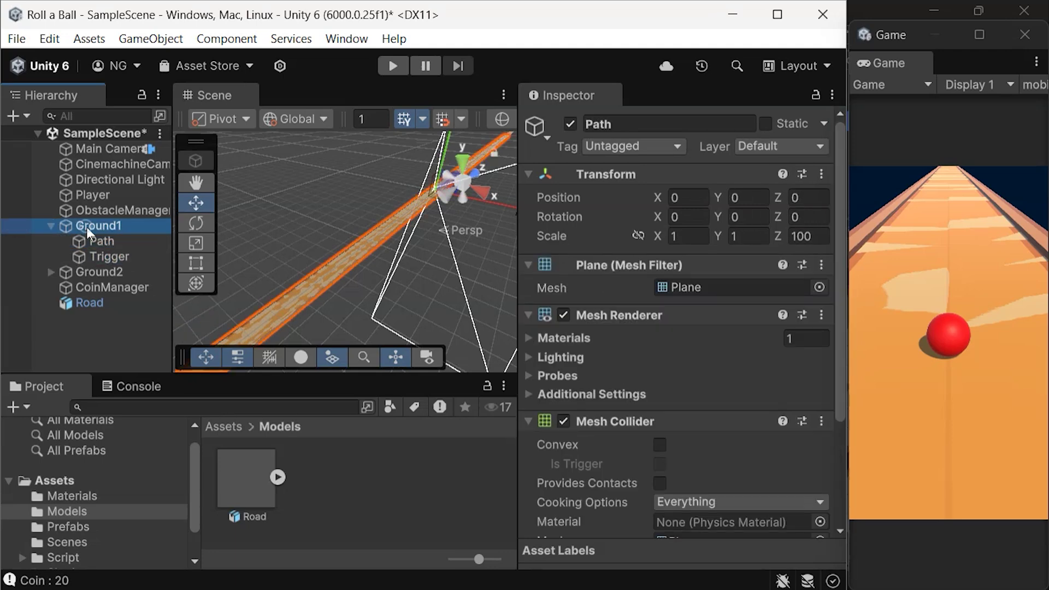
pyautogui.click(571, 124)
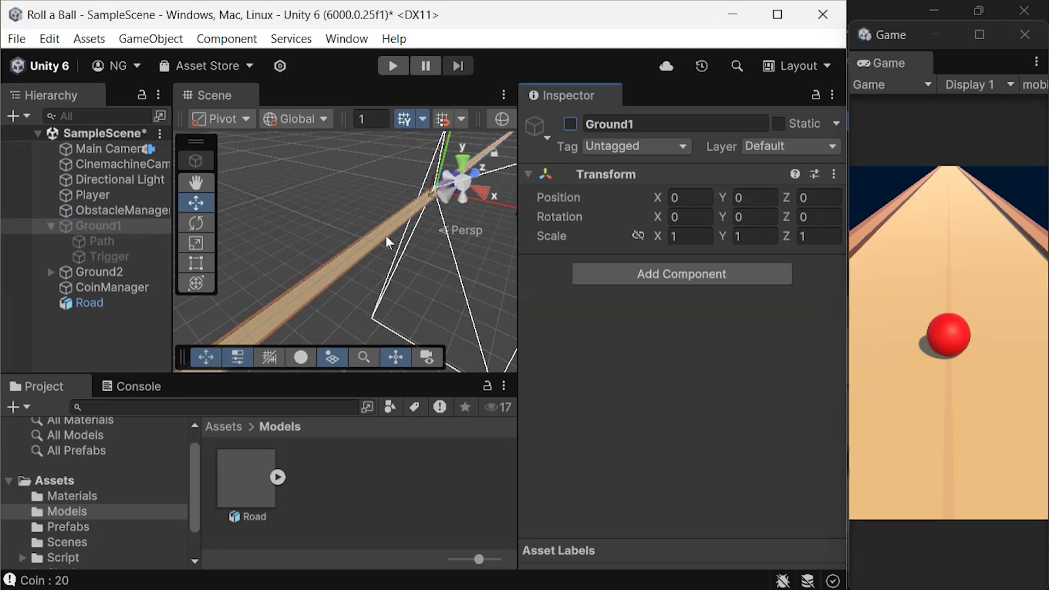
pyautogui.scroll(5, 355, 251)
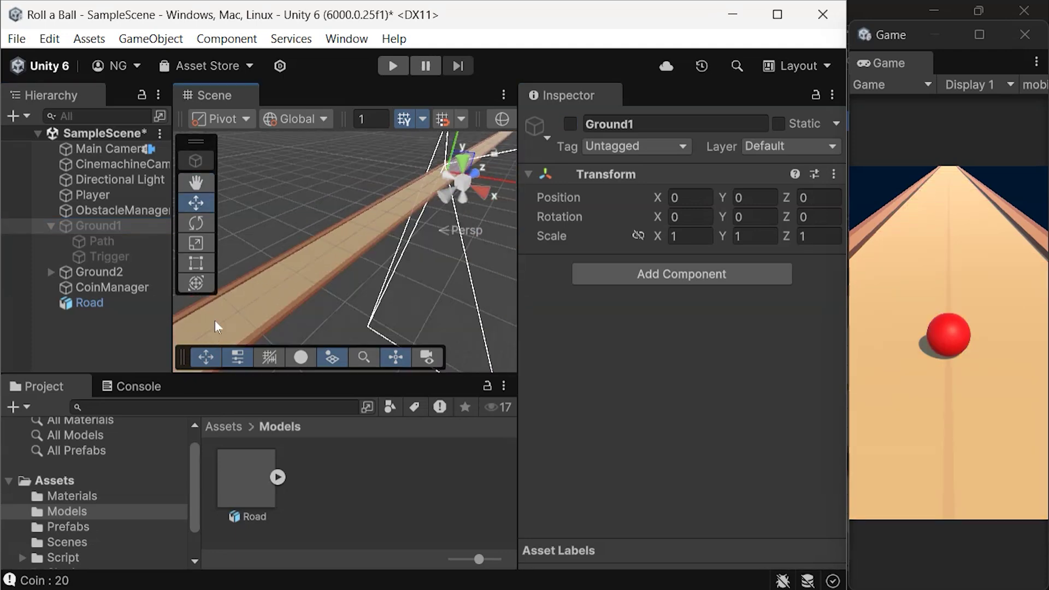
pyautogui.click(398, 70)
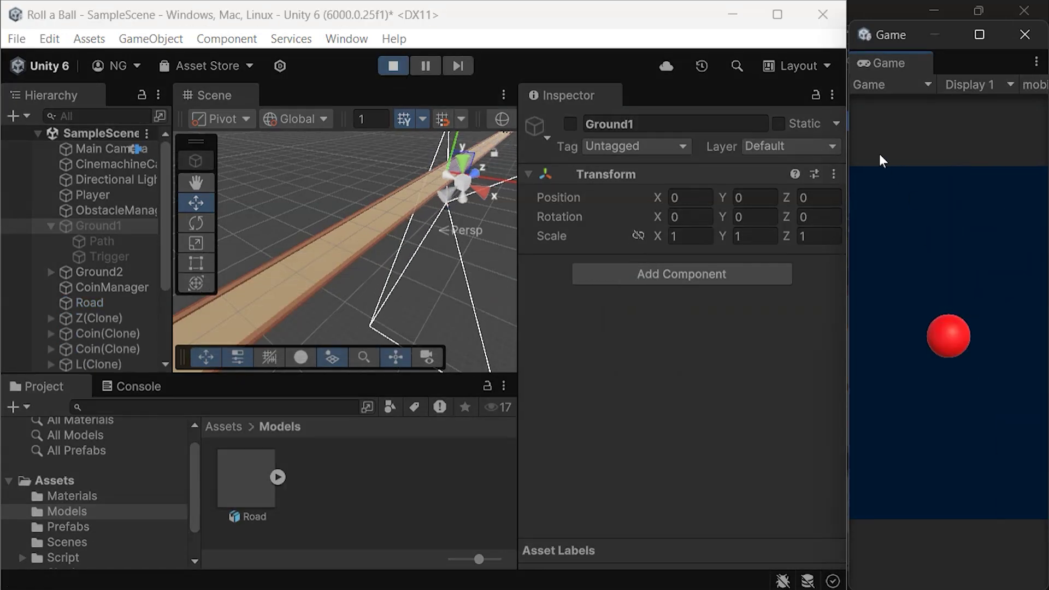
# Stop play mode and add a Mesh Collider using the Road mesh to the Road object.
pyautogui.click(395, 64)
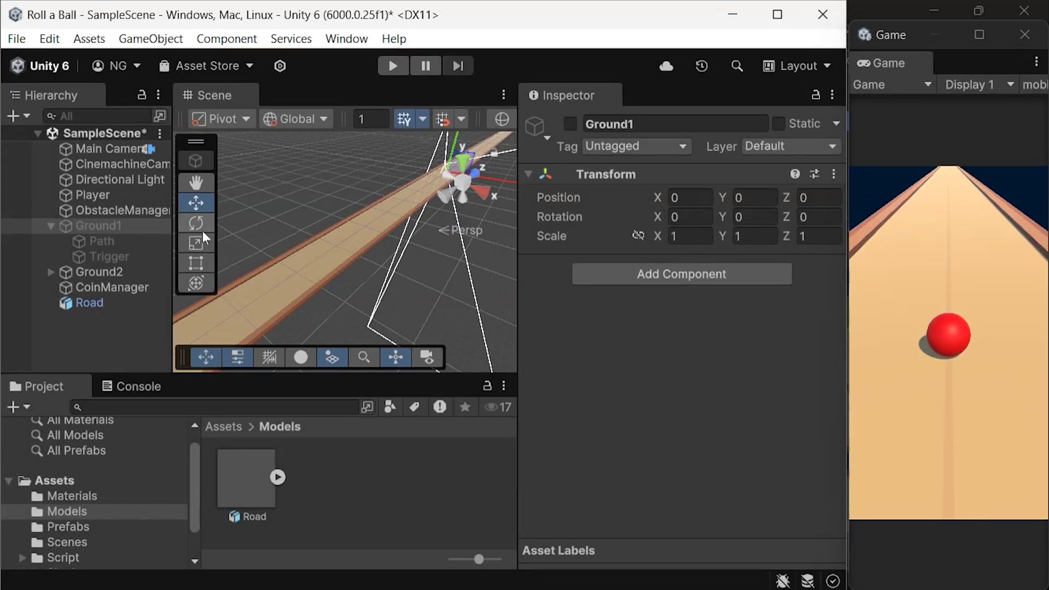
pyautogui.click(88, 304)
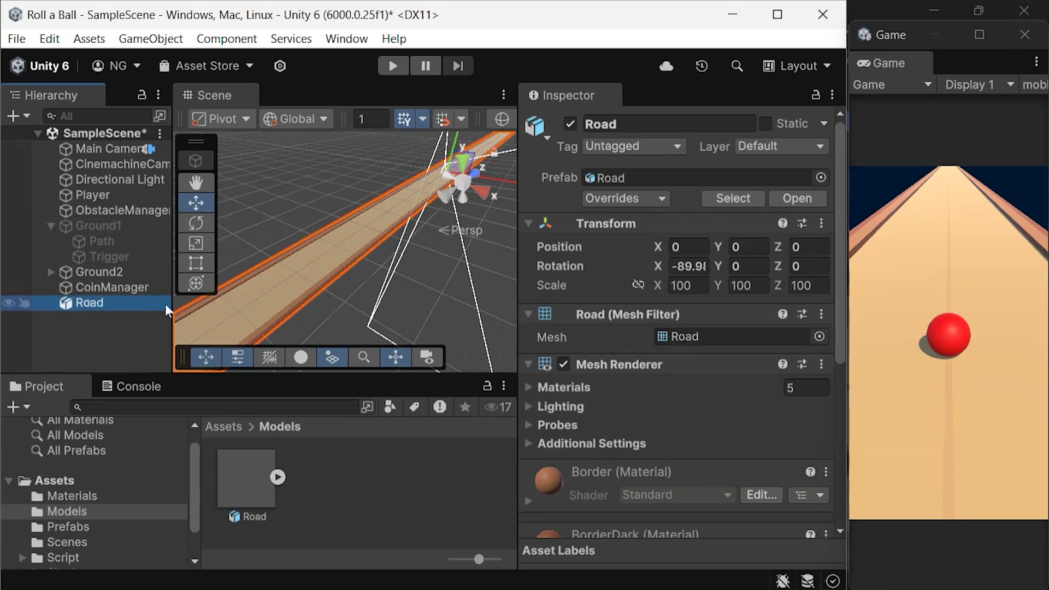
pyautogui.scroll(-5, 605, 421)
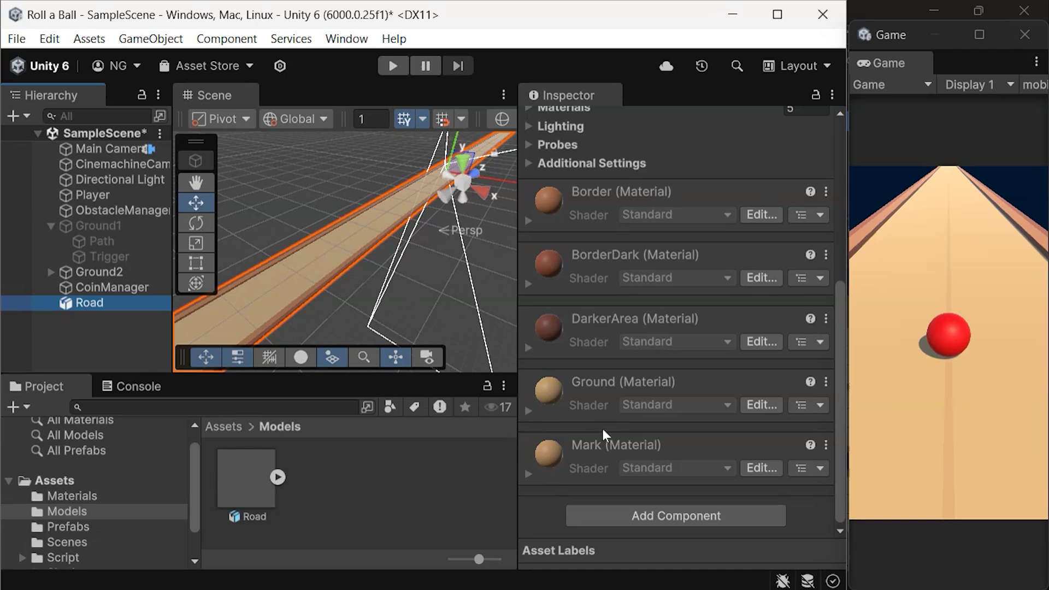
pyautogui.click(676, 516)
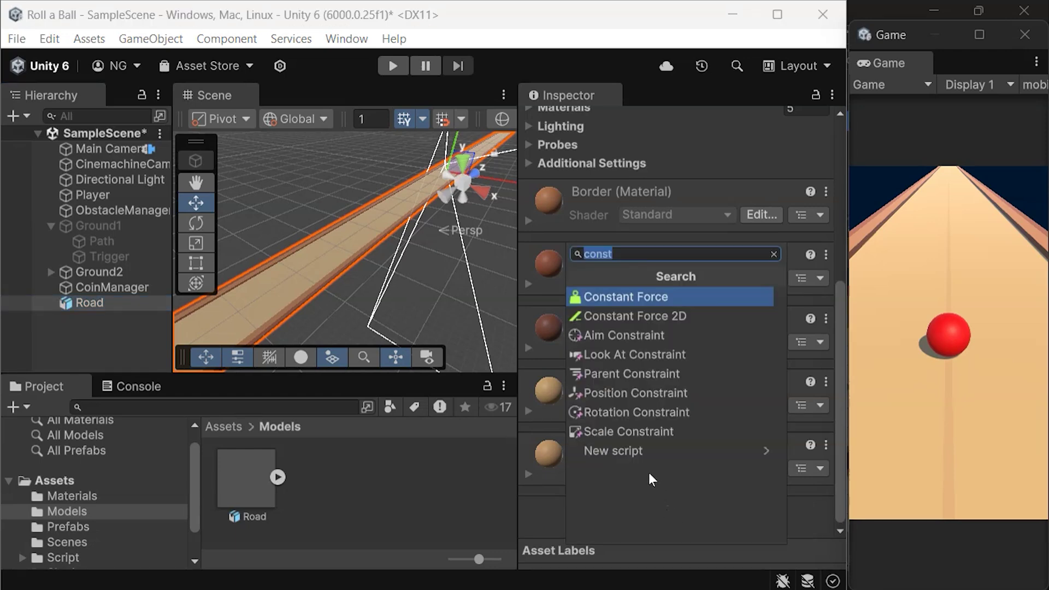
pyautogui.press('BackSpace')
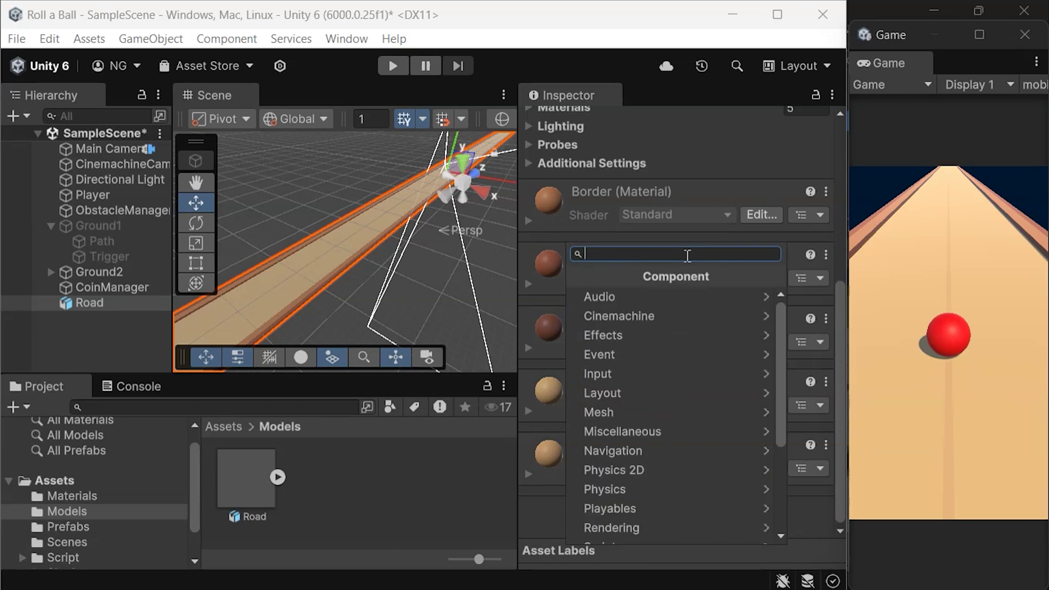
pyautogui.write('mesh')
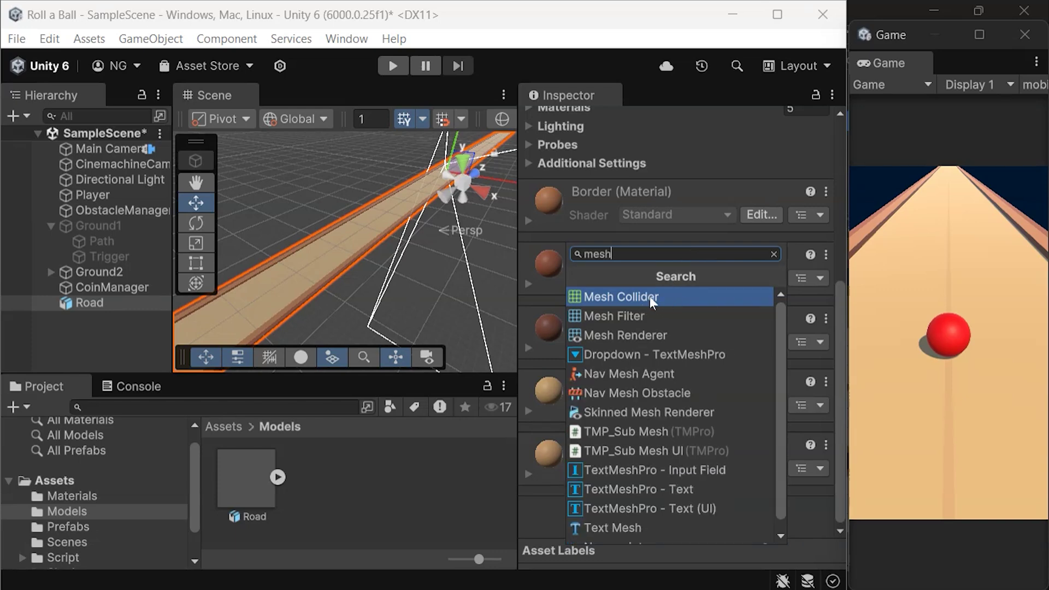
pyautogui.click(650, 297)
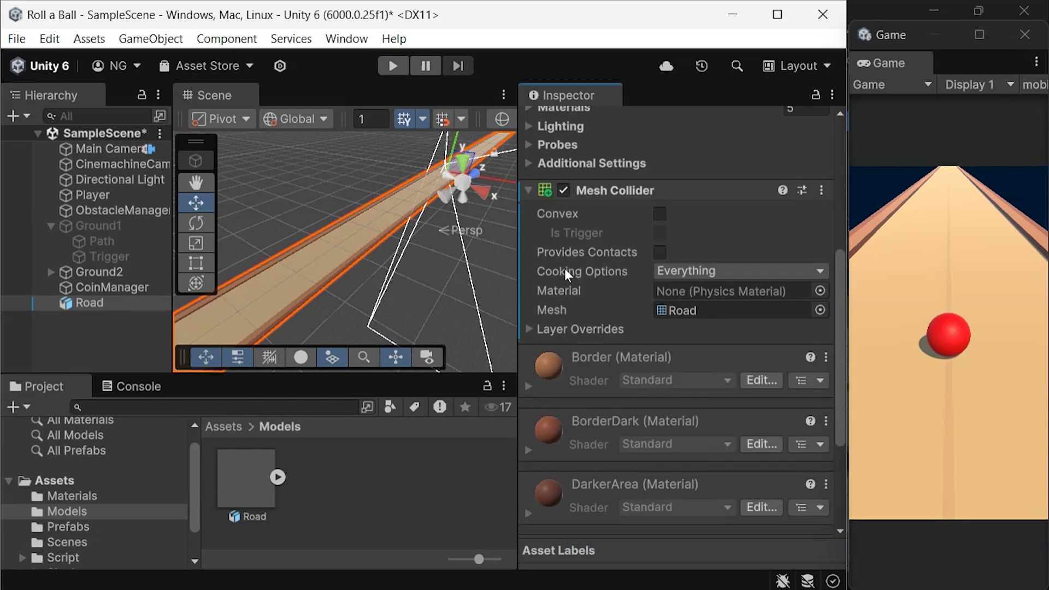
pyautogui.scroll(4, 320, 253)
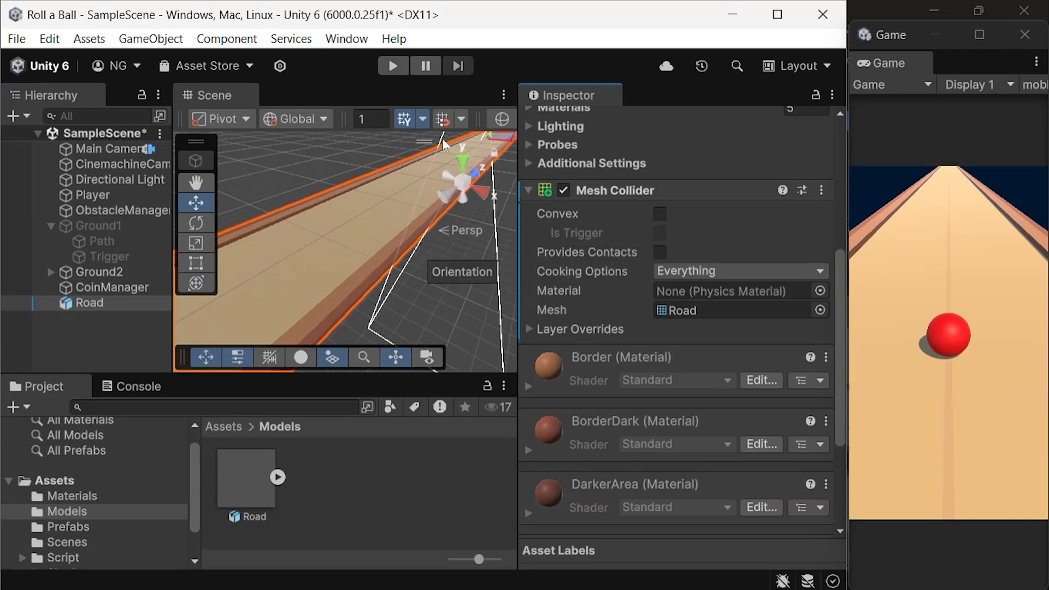
pyautogui.click(393, 67)
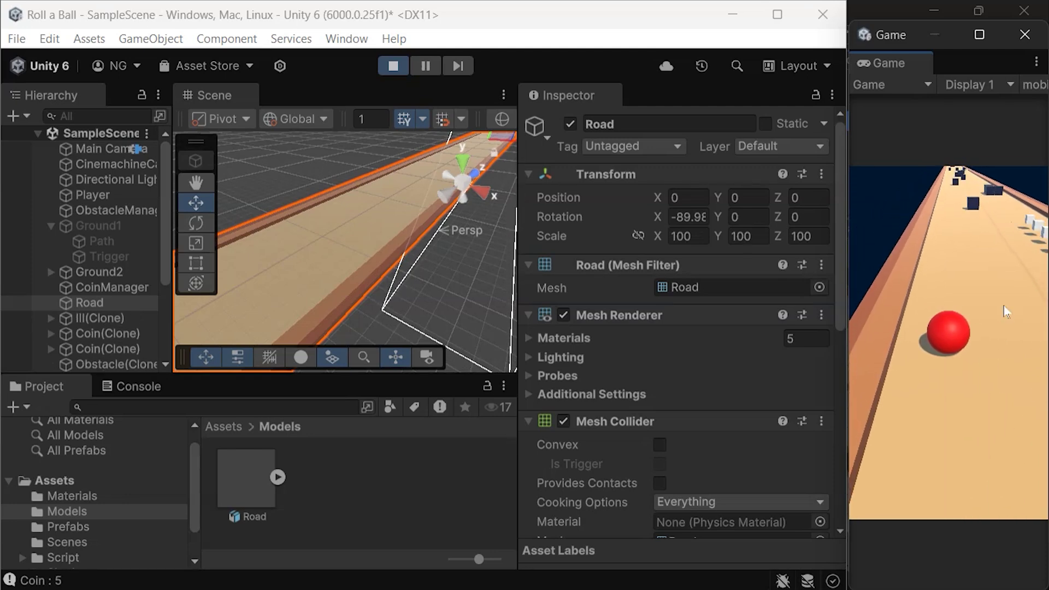
pyautogui.click(393, 65)
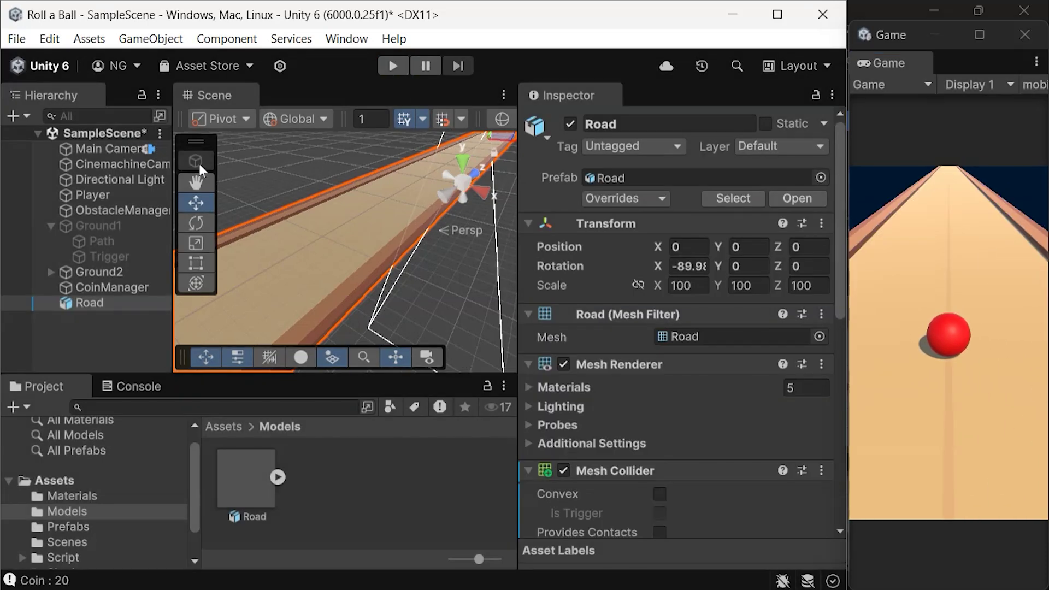
# Select Ground1's Trigger and frame it in the Scene view at Z 510.
pyautogui.click(106, 256)
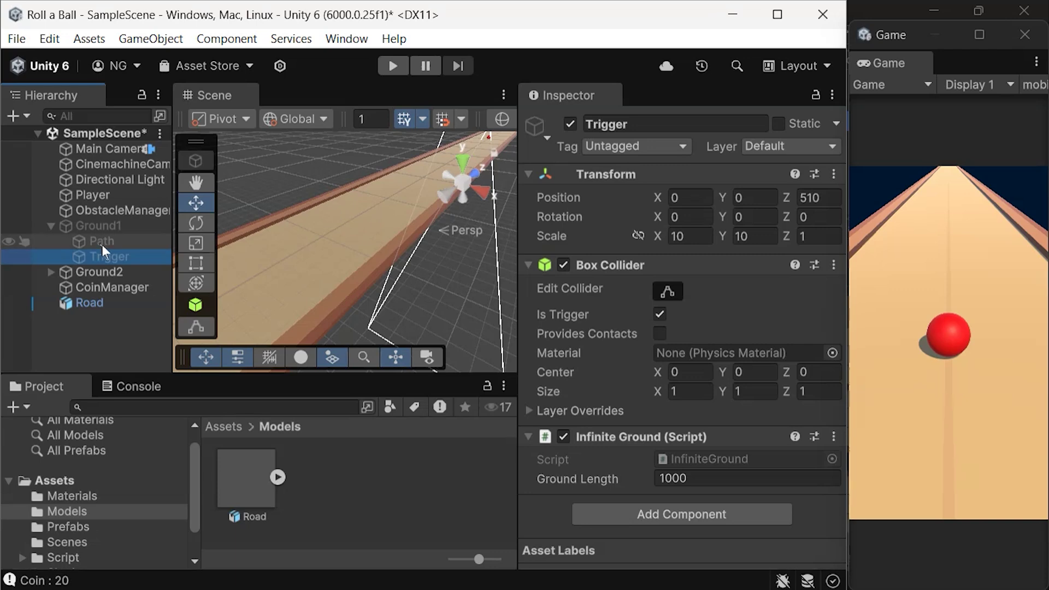
pyautogui.doubleClick(133, 254)
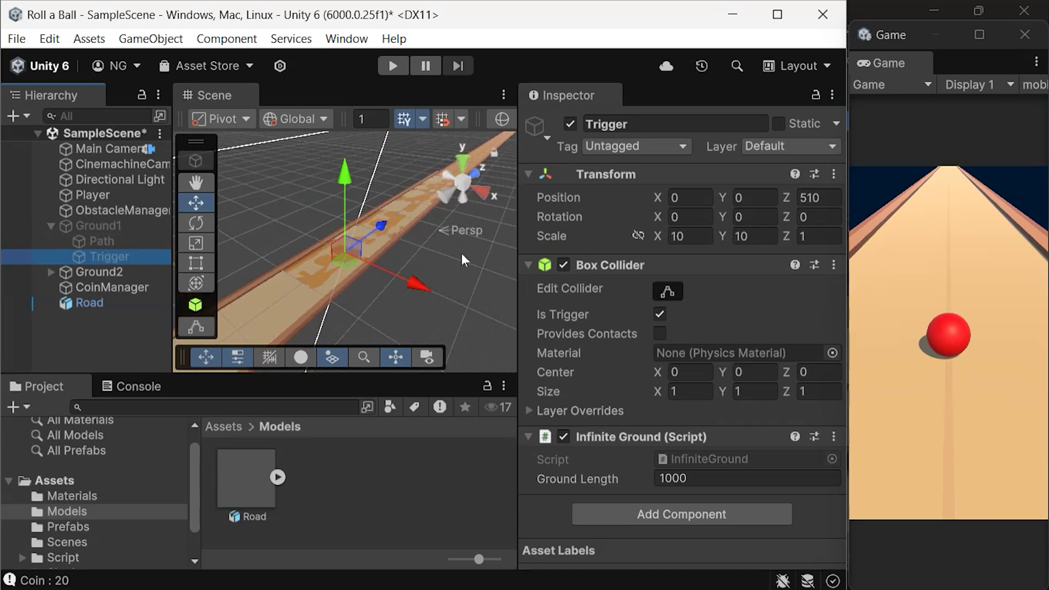
pyautogui.moveTo(461, 254); pyautogui.dragTo(265, 270, button='middle')
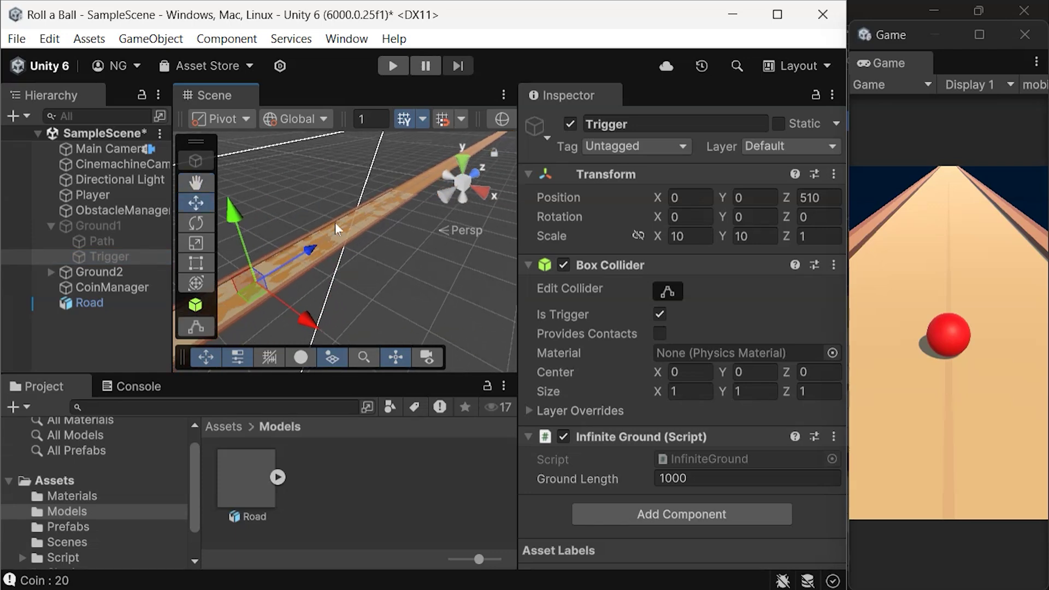
# Paste a copy of Ground1's Trigger as a child of Road and deactivate Ground2.
pyautogui.click(83, 259)
pyautogui.hotkey('ctrl', 'c')
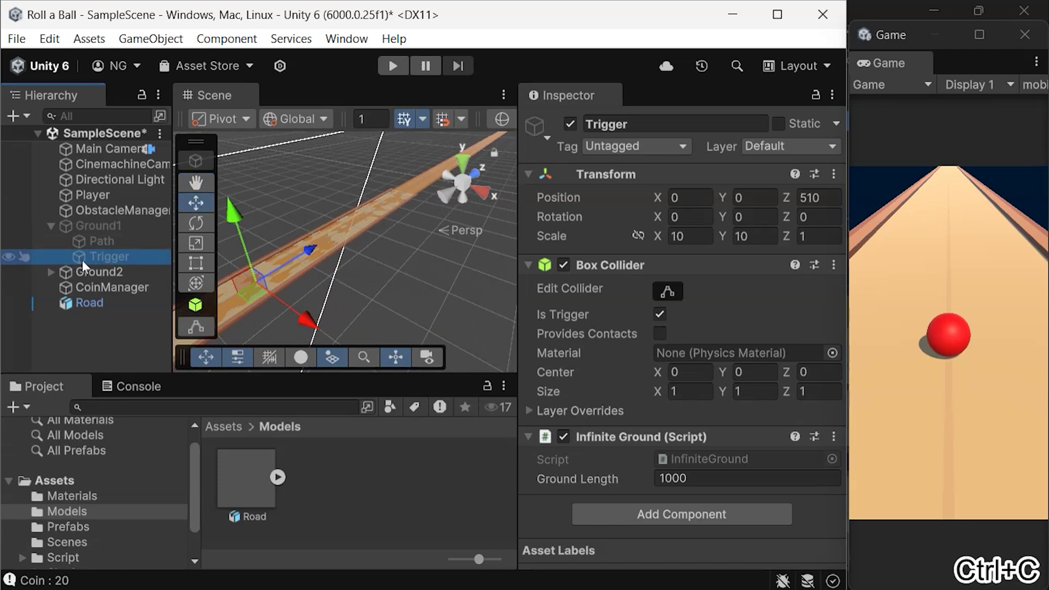
pyautogui.hotkey('ctrl', 'v')
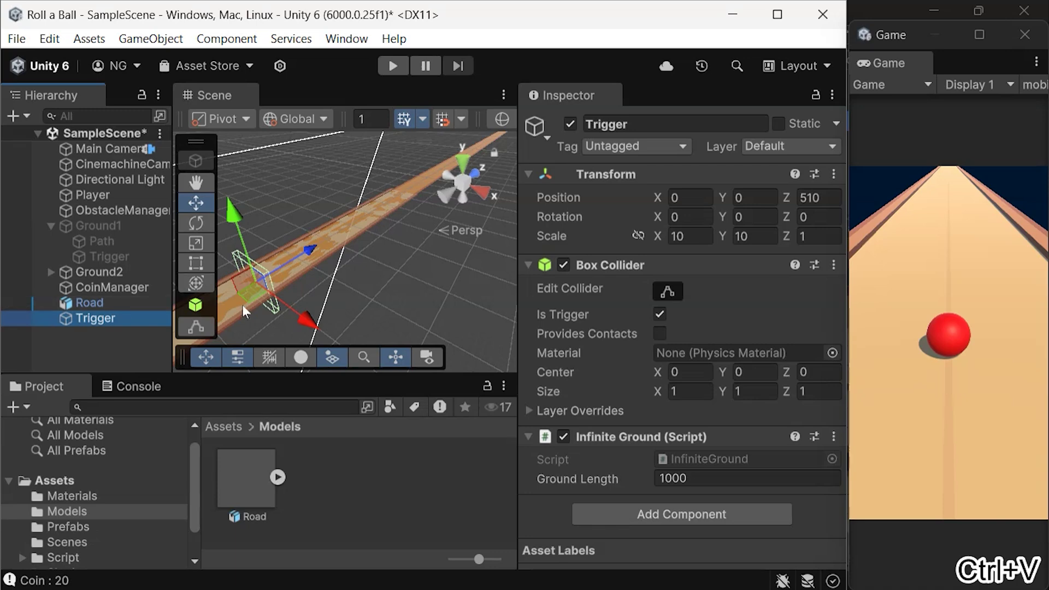
pyautogui.click(67, 272)
pyautogui.click(571, 124)
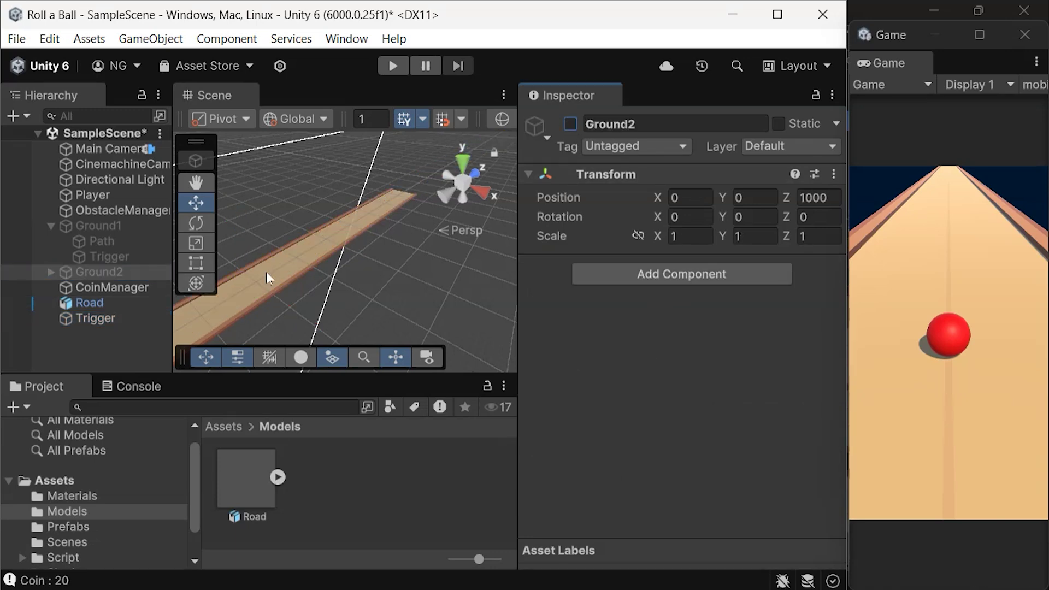
pyautogui.click(77, 317)
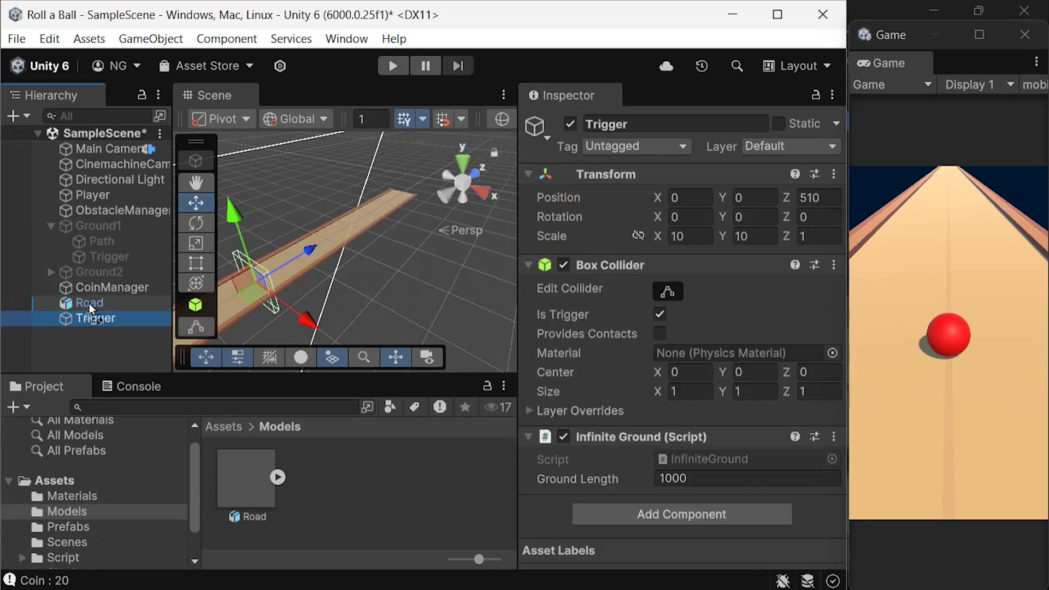
pyautogui.moveTo(90, 303); pyautogui.dragTo(88, 300)
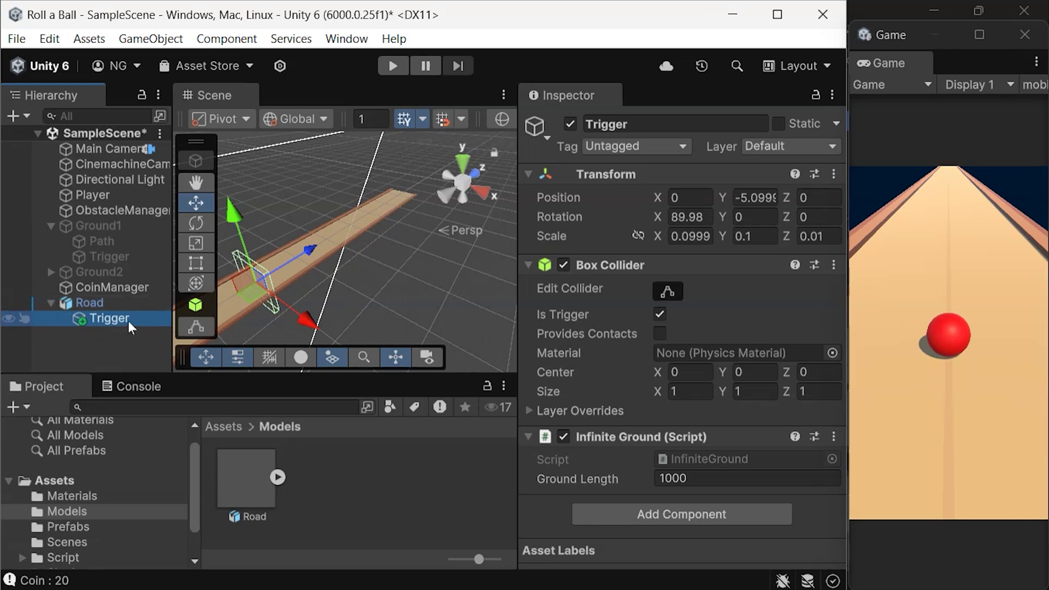
# Move Road's Trigger copy to local position Y -6, just below the road.
pyautogui.moveTo(307, 257)
pyautogui.mouseDown()
pyautogui.moveTo(470, 177)
pyautogui.moveTo(219, 175)
pyautogui.moveTo(303, 230)
pyautogui.moveTo(331, 221)
pyautogui.moveTo(311, 241)
pyautogui.mouseUp()
pyautogui.click(770, 199)
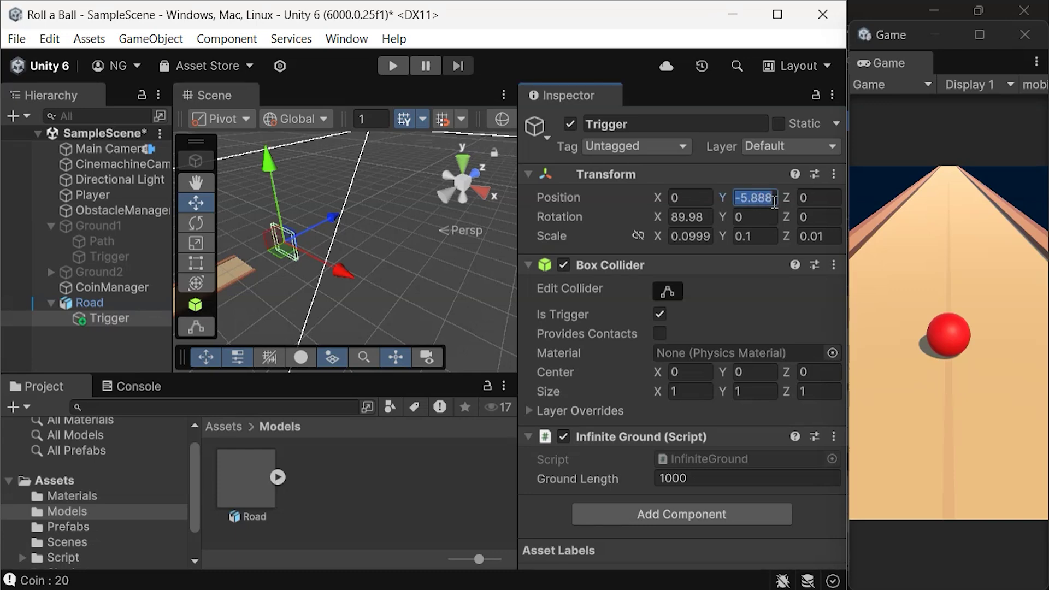
pyautogui.write('-6')
pyautogui.moveTo(335, 277); pyautogui.dragTo(405, 289, button='middle')
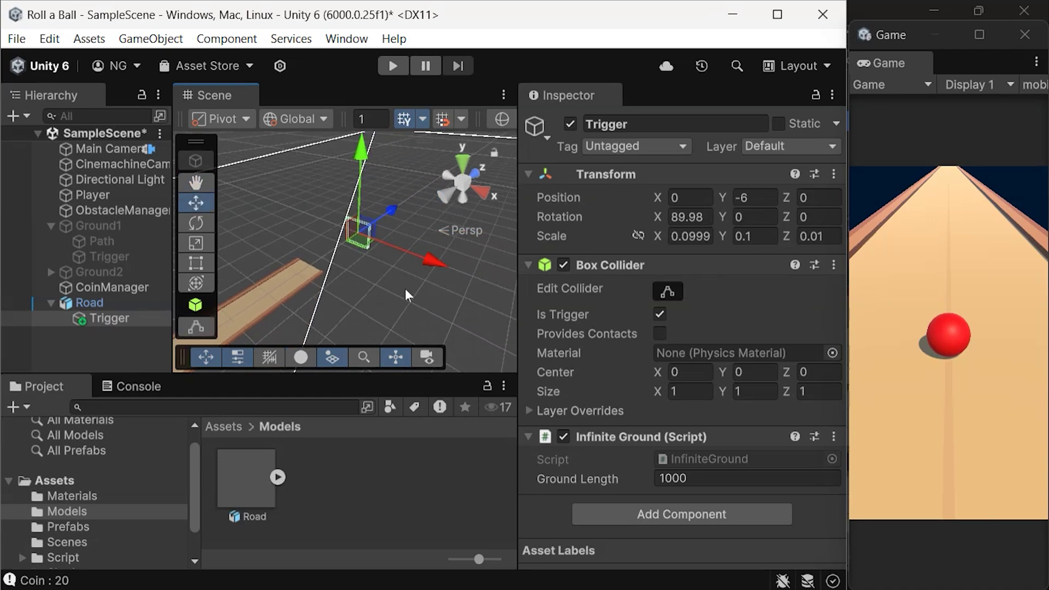
# Duplicate the Road object and rename the copy Road2.
pyautogui.click(114, 300)
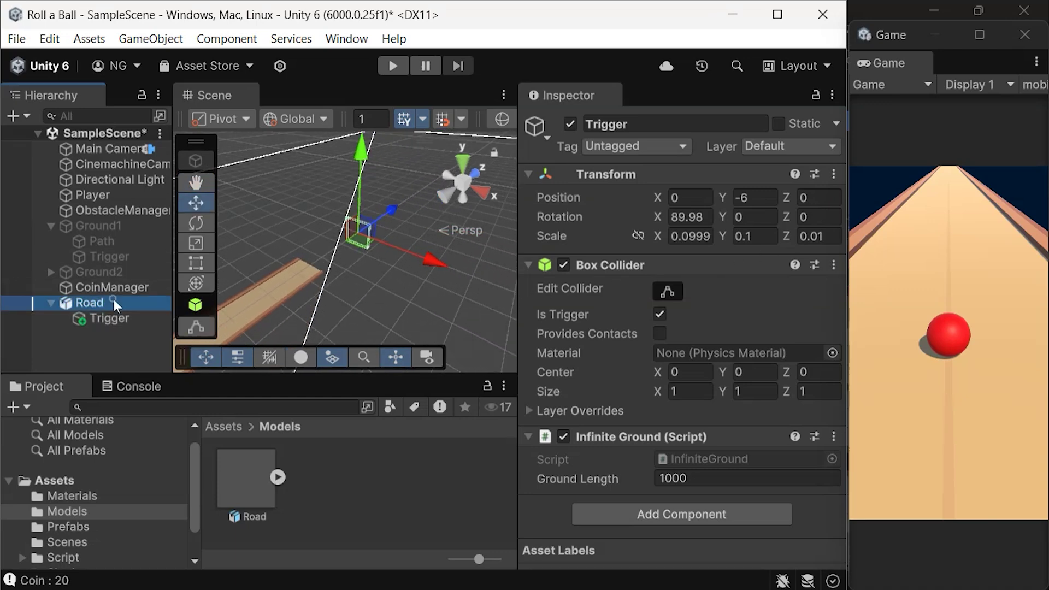
pyautogui.click(51, 303)
pyautogui.hotkey('ctrl', 'v')
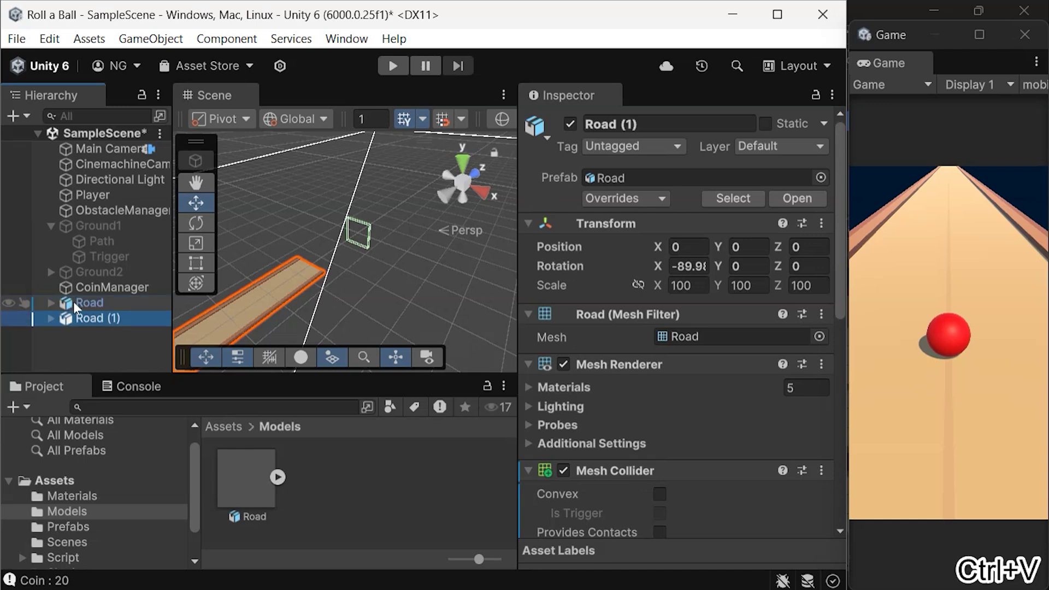
pyautogui.click(111, 320)
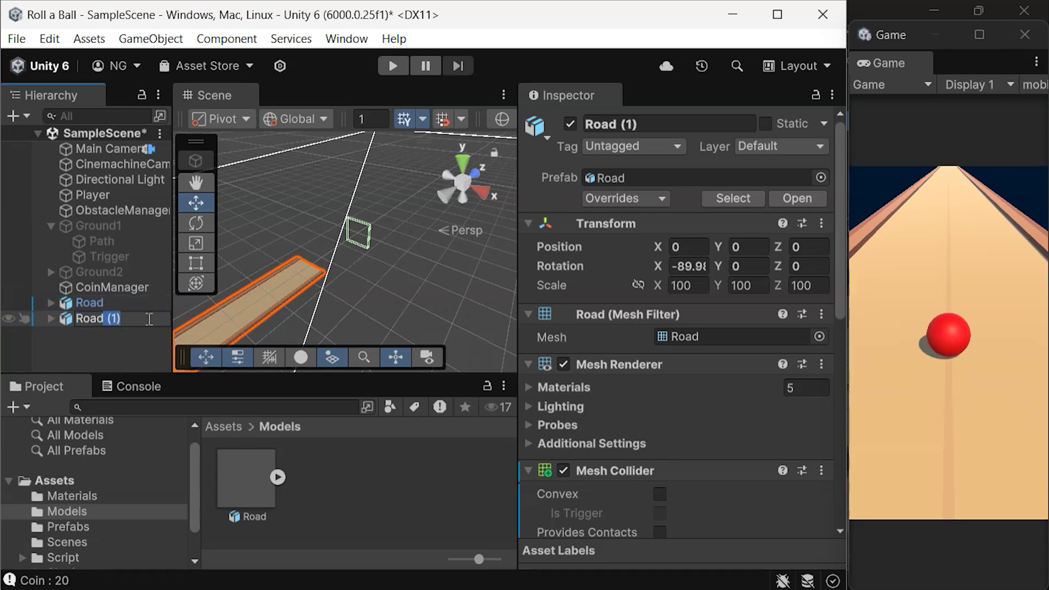
pyautogui.press('BackSpace')
pyautogui.write('2')
pyautogui.press('Return')
# Rename the original road Road1 and frame Road2 in the Scene view.
pyautogui.click(101, 306)
pyautogui.click(101, 306)
pyautogui.write('1')
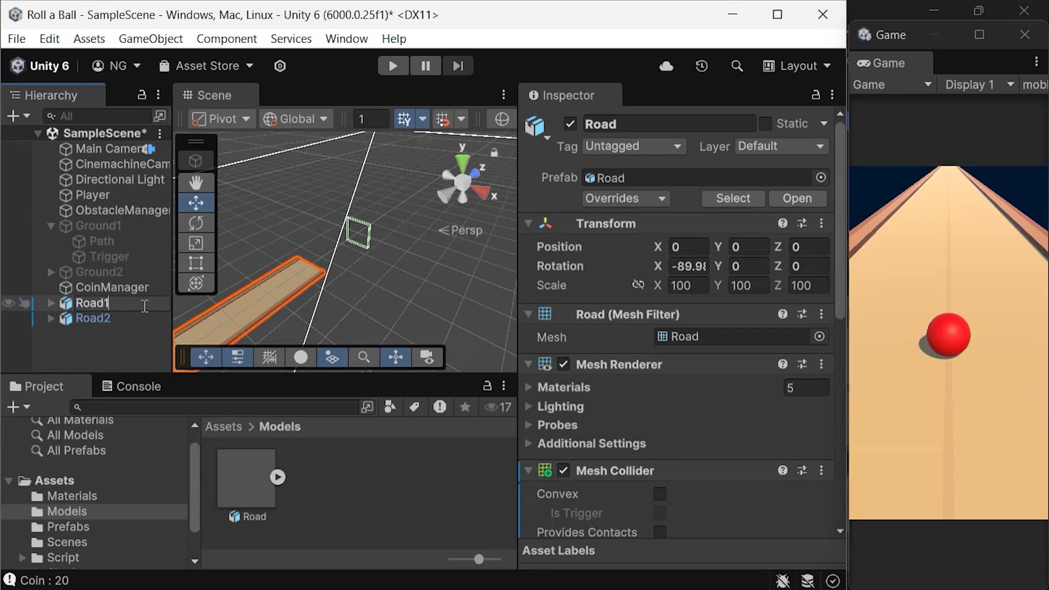
pyautogui.press('Return')
pyautogui.doubleClick(110, 319)
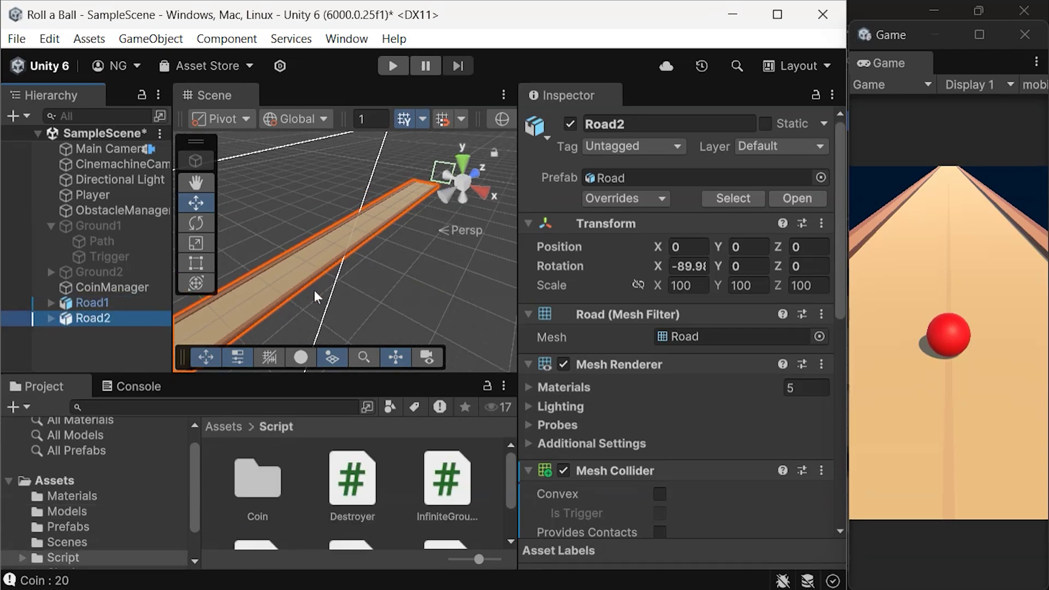
pyautogui.click(352, 257)
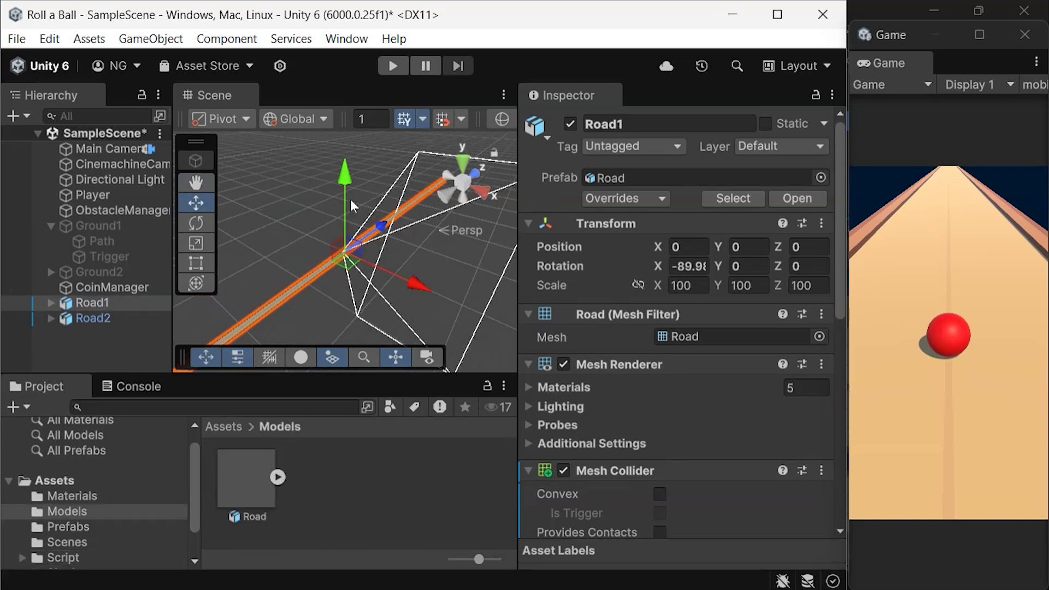
pyautogui.click(348, 245)
# Drag Road2 forward along the track to about Z 1177.
pyautogui.moveTo(331, 263); pyautogui.dragTo(480, 150)
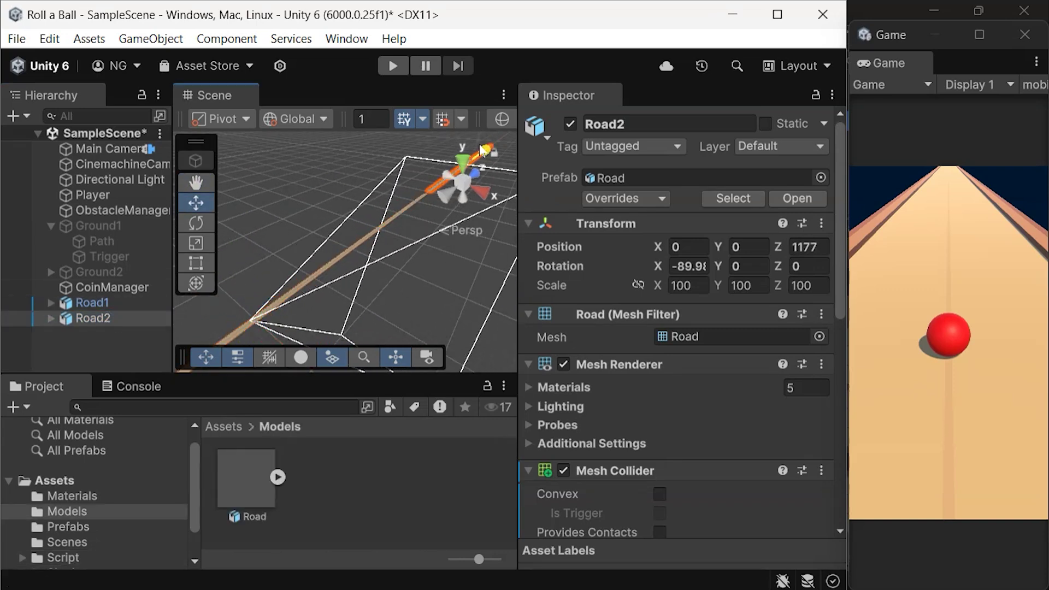
pyautogui.click(51, 303)
pyautogui.doubleClick(110, 318)
pyautogui.moveTo(293, 231); pyautogui.dragTo(309, 273, button='middle')
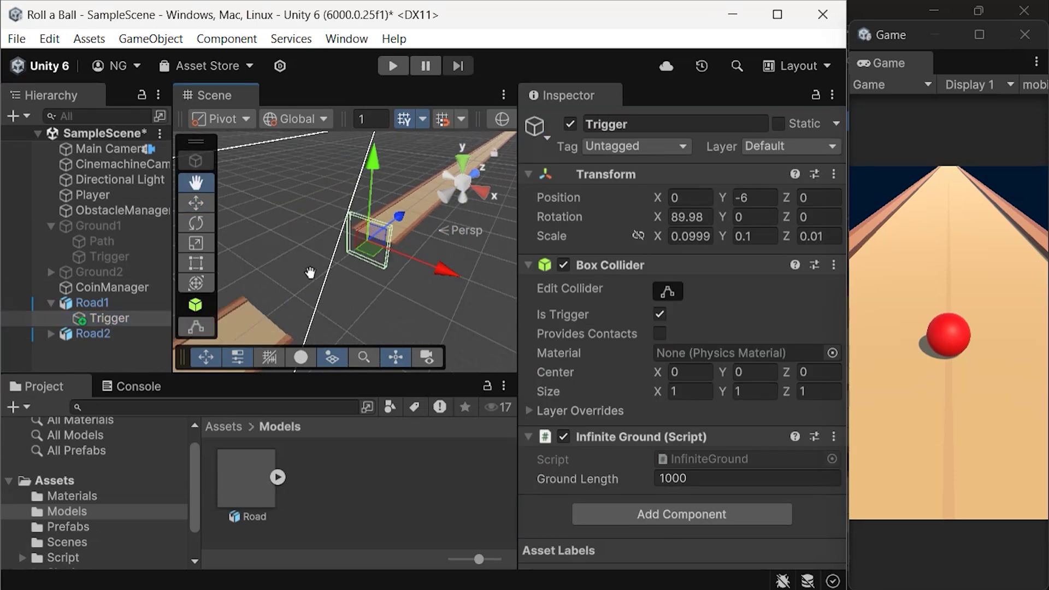
pyautogui.click(369, 215)
pyautogui.scroll(-3, 336, 264)
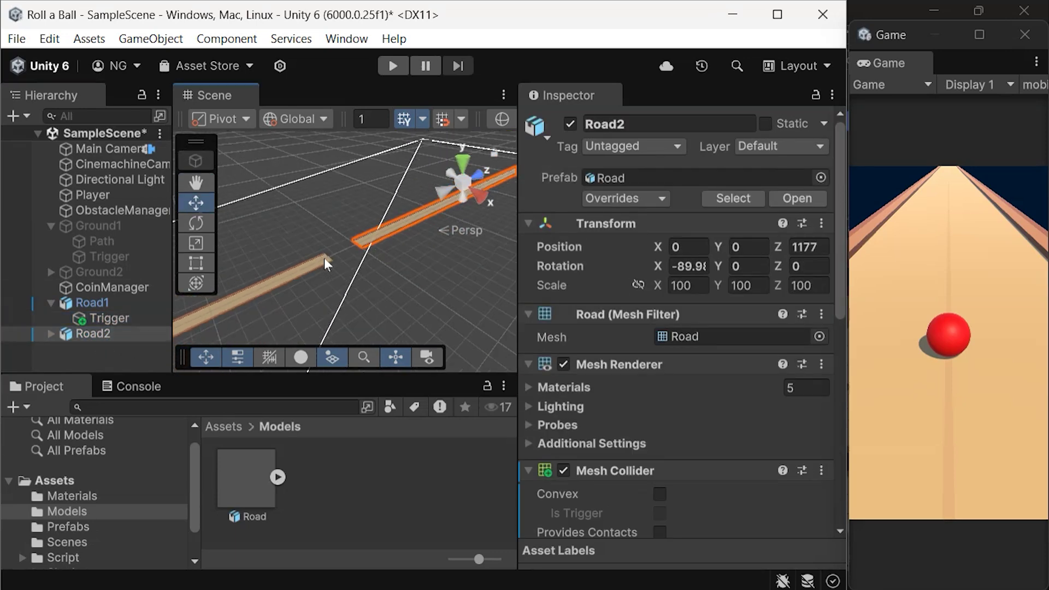
pyautogui.scroll(-3, 324, 262)
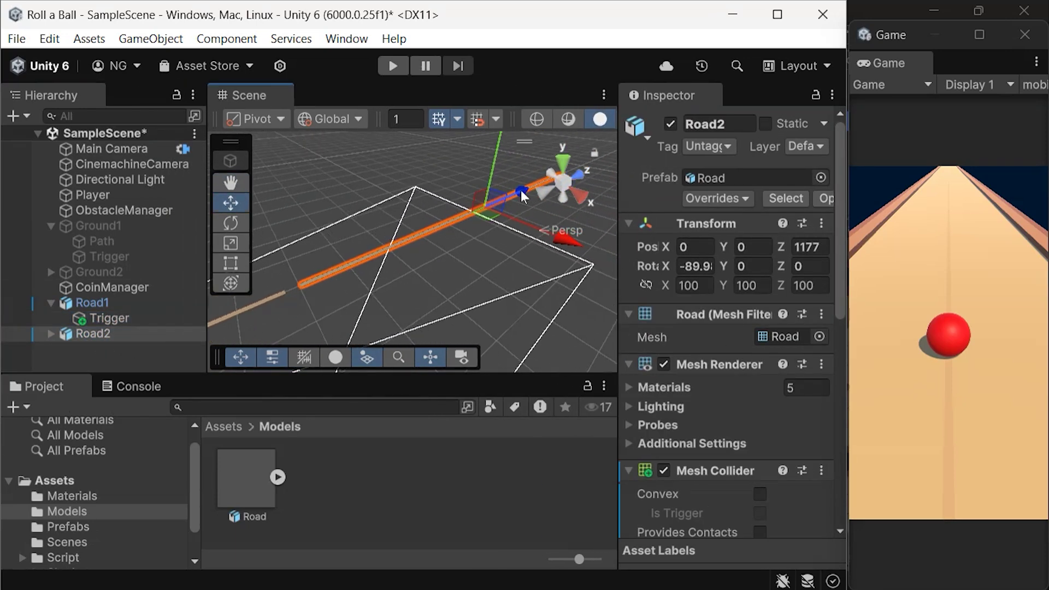
# Set Road2's Z position to exactly 1150 so it joins Road1 seamlessly.
pyautogui.moveTo(522, 195); pyautogui.dragTo(504, 197)
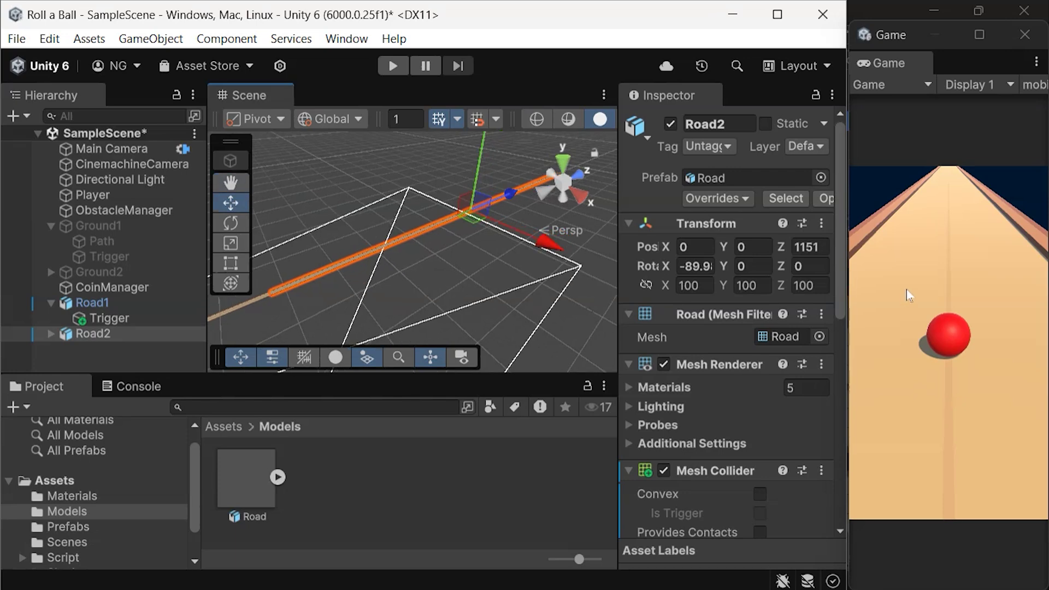
pyautogui.click(815, 246)
pyautogui.write('0')
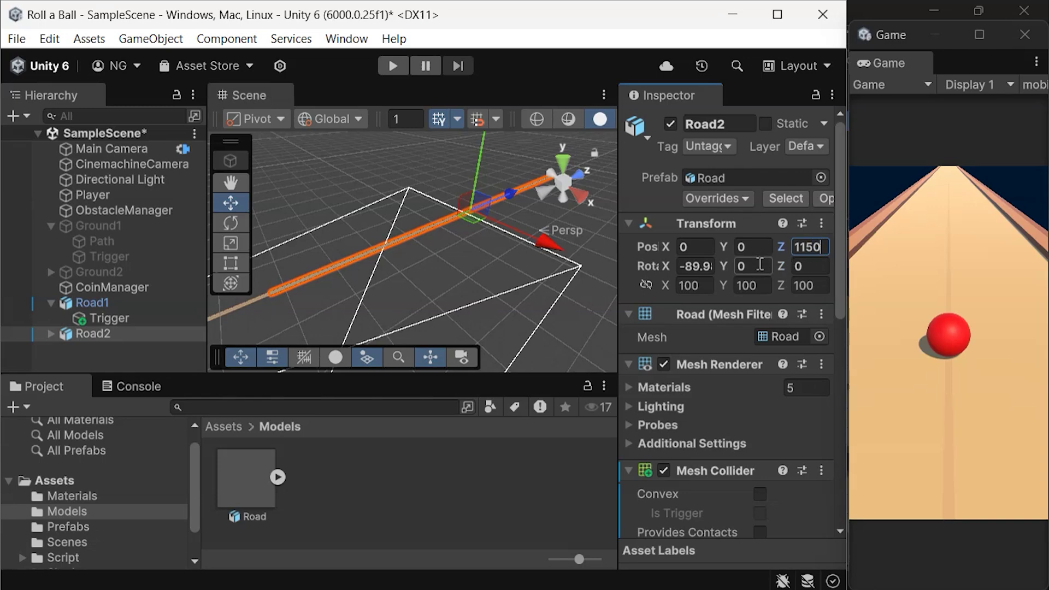
pyautogui.click(476, 213)
pyautogui.scroll(5, 485, 211)
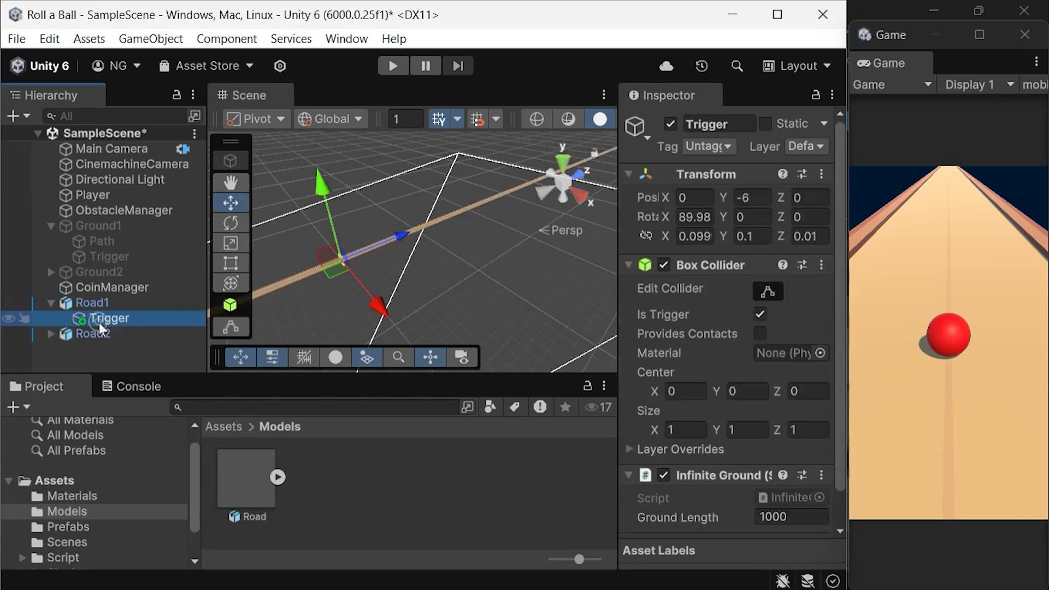
pyautogui.click(463, 211)
pyautogui.click(464, 207)
pyautogui.click(473, 200)
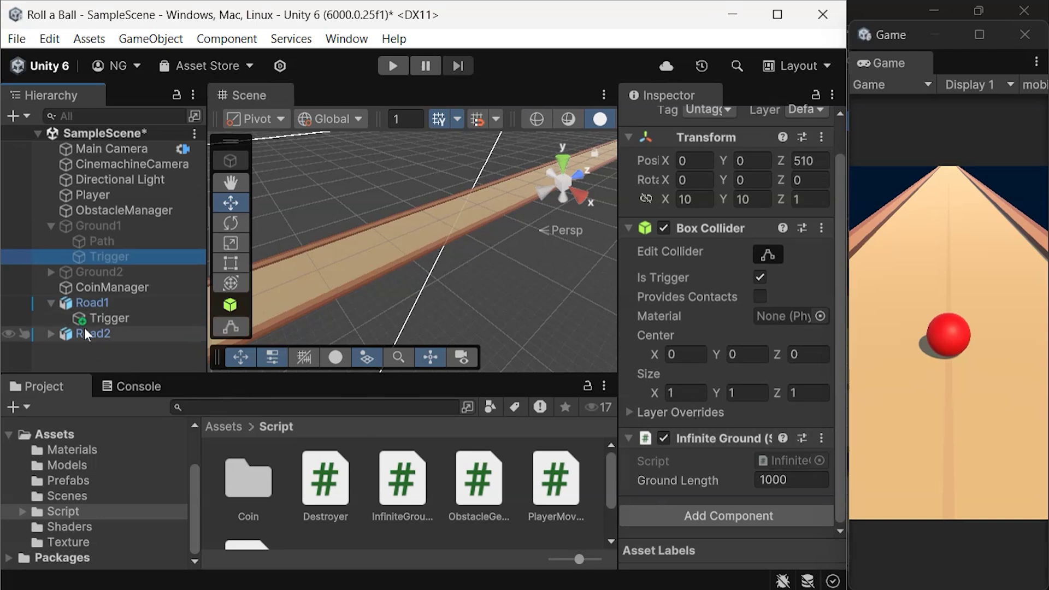
# Paste 1150 into the Road1 trigger's Infinite Ground Ground Length.
pyautogui.click(119, 323)
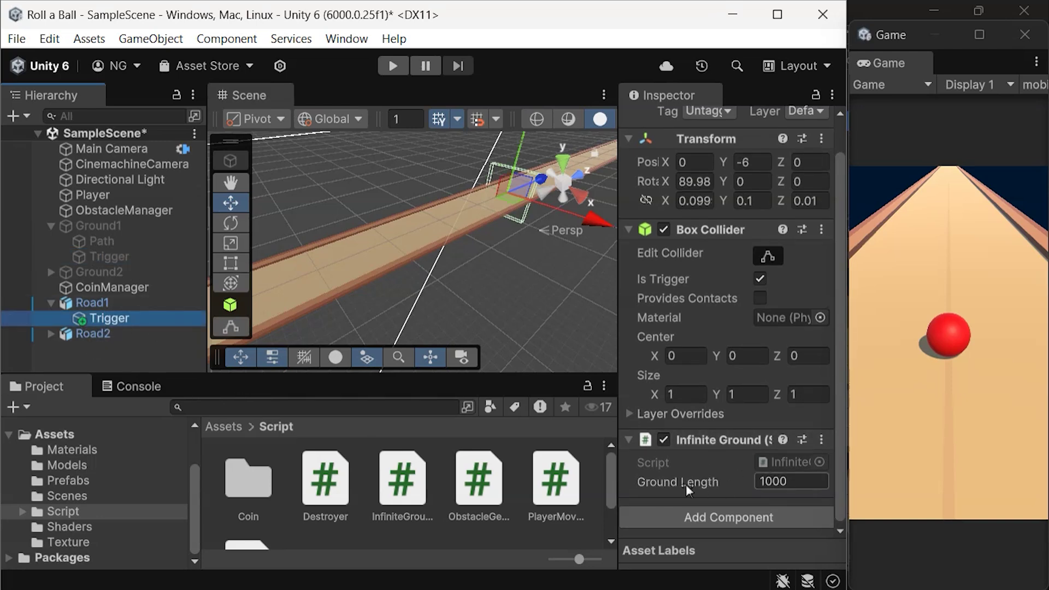
pyautogui.click(793, 479)
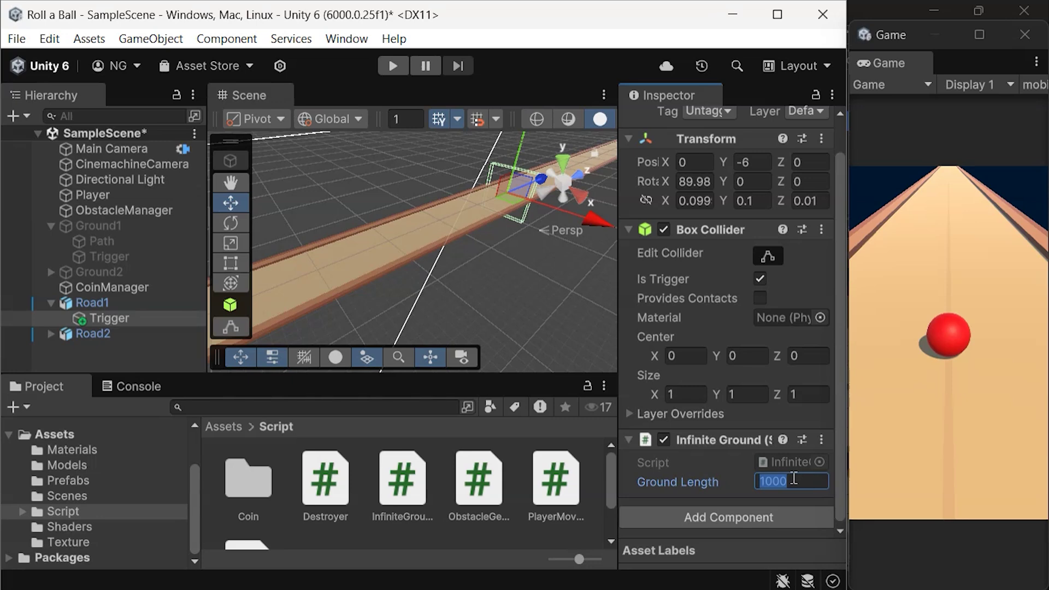
pyautogui.write('1150')
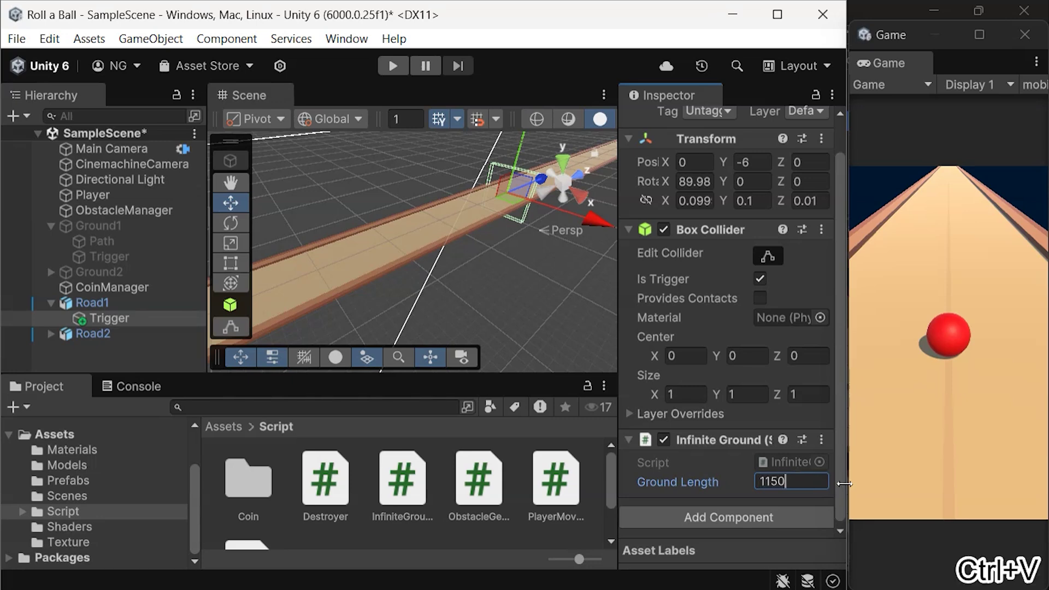
# Set the Road2 trigger's Ground Length to 1150 as well, save the scene and start play mode.
pyautogui.click(51, 333)
pyautogui.click(100, 349)
pyautogui.click(796, 481)
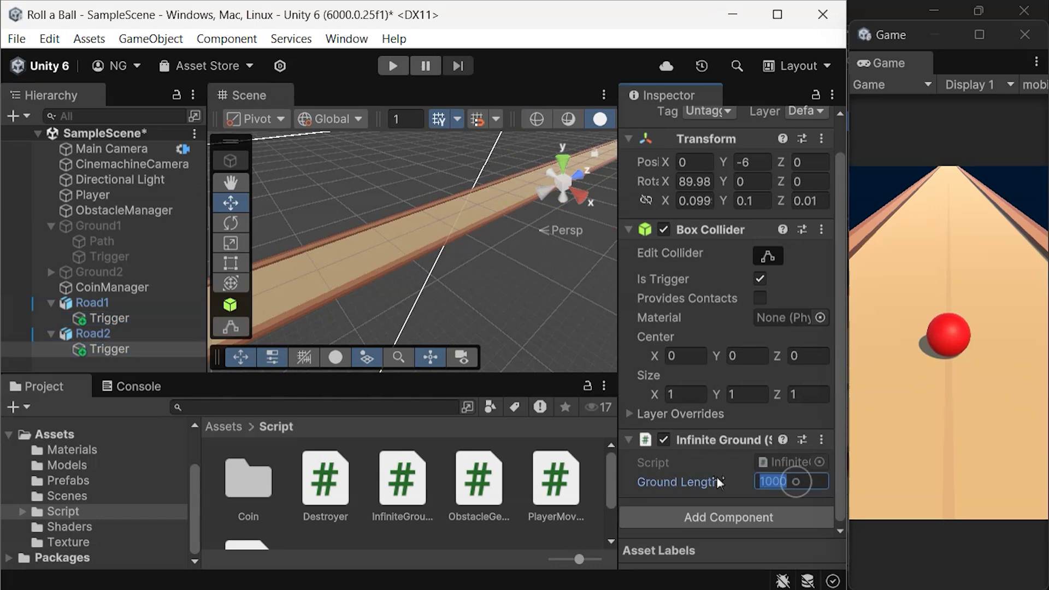
pyautogui.write('1150')
pyautogui.hotkey('ctrl', 's')
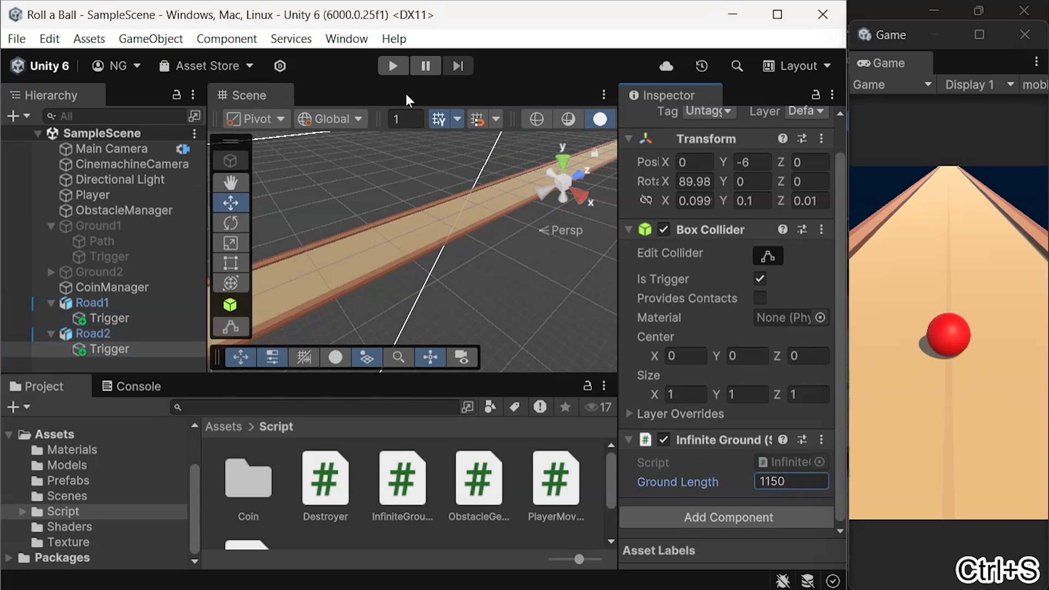
pyautogui.click(393, 66)
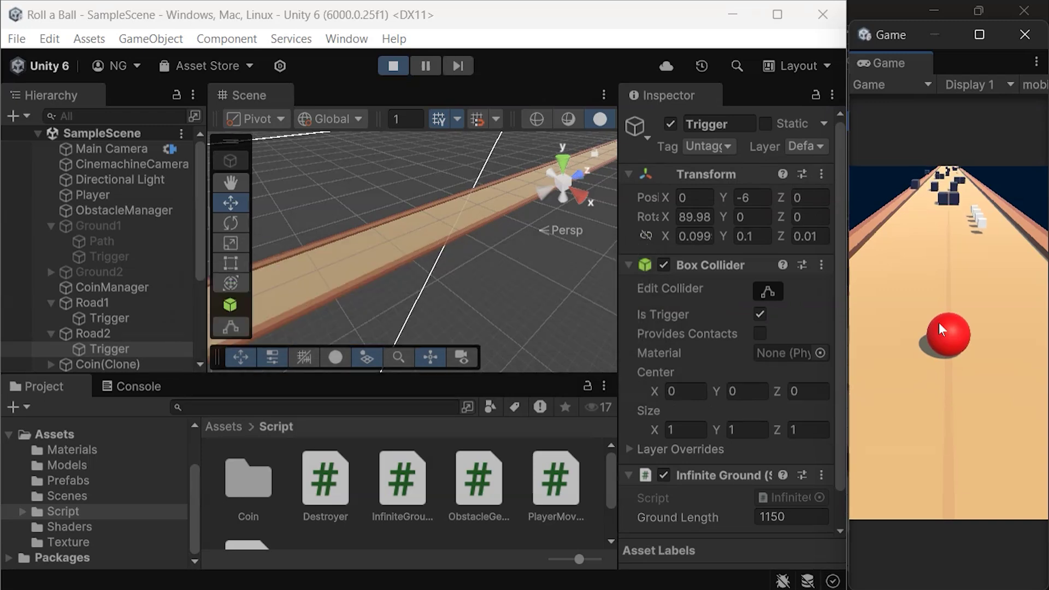
pyautogui.doubleClick(117, 317)
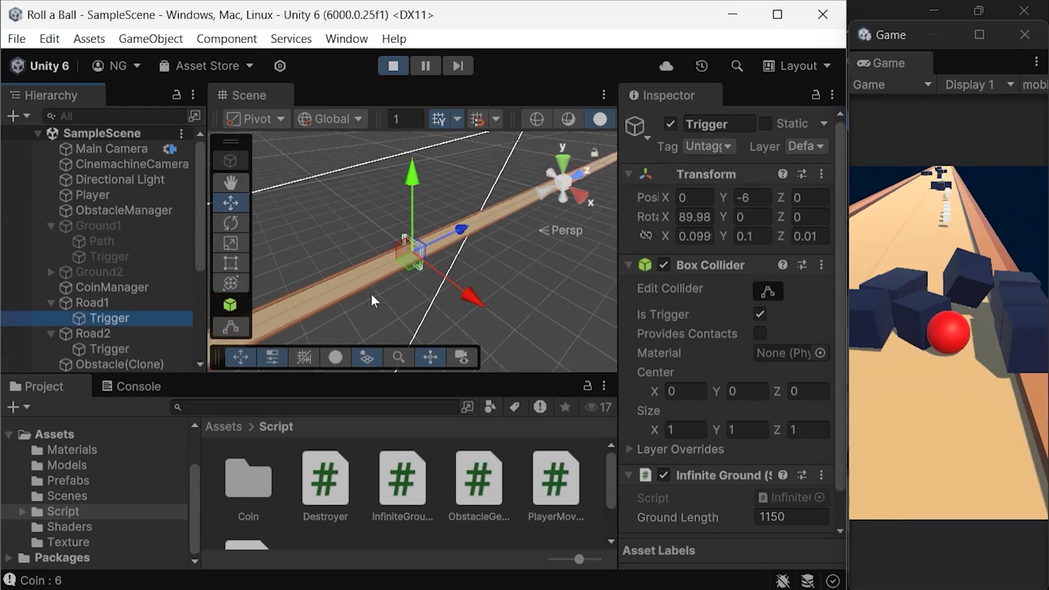
pyautogui.click(350, 270)
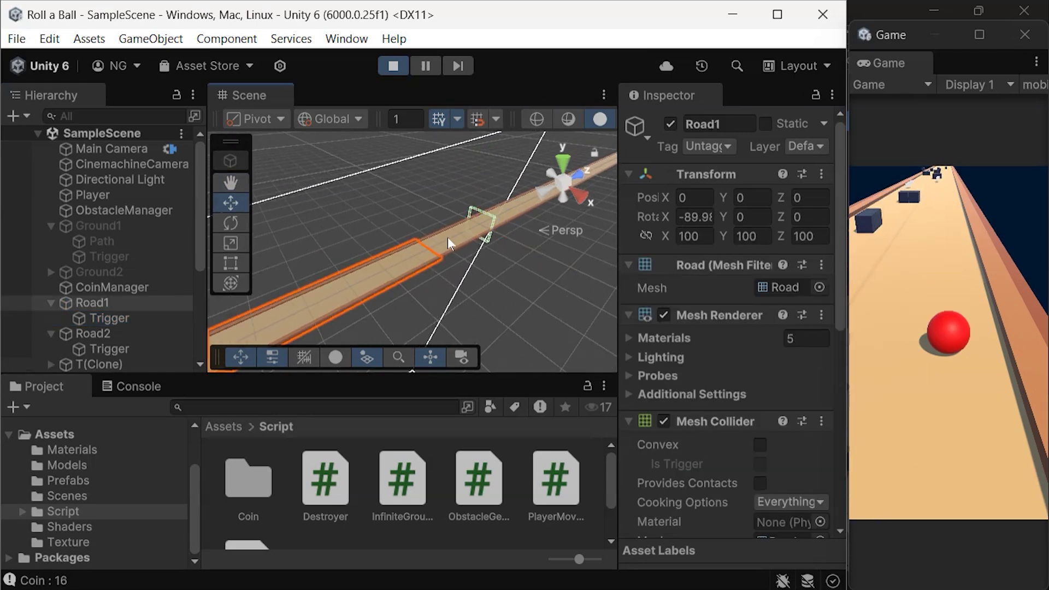
pyautogui.scroll(3, 459, 252)
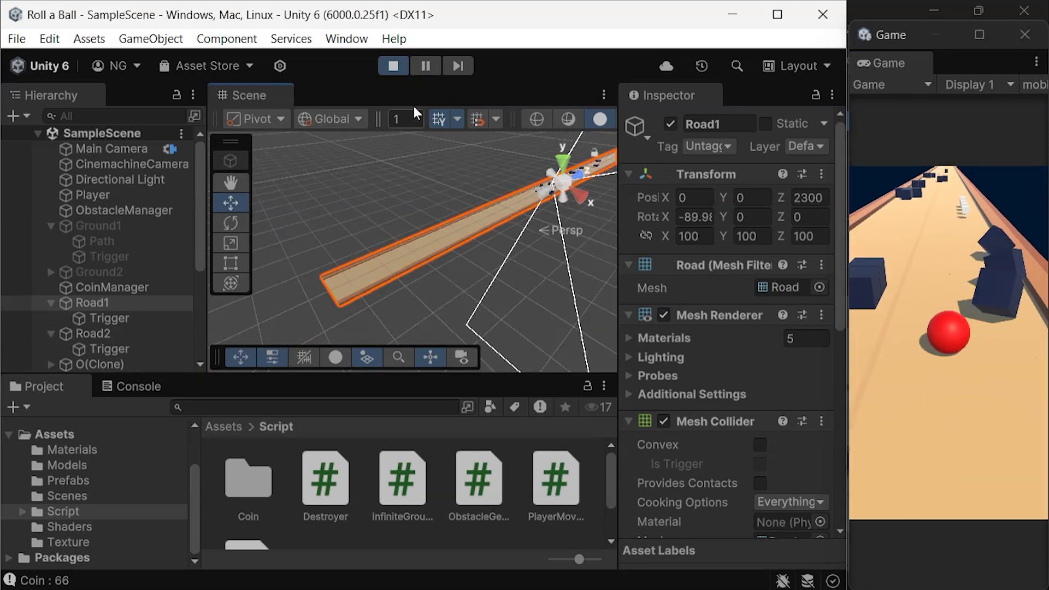
pyautogui.hotkey('ctrl', 'p')
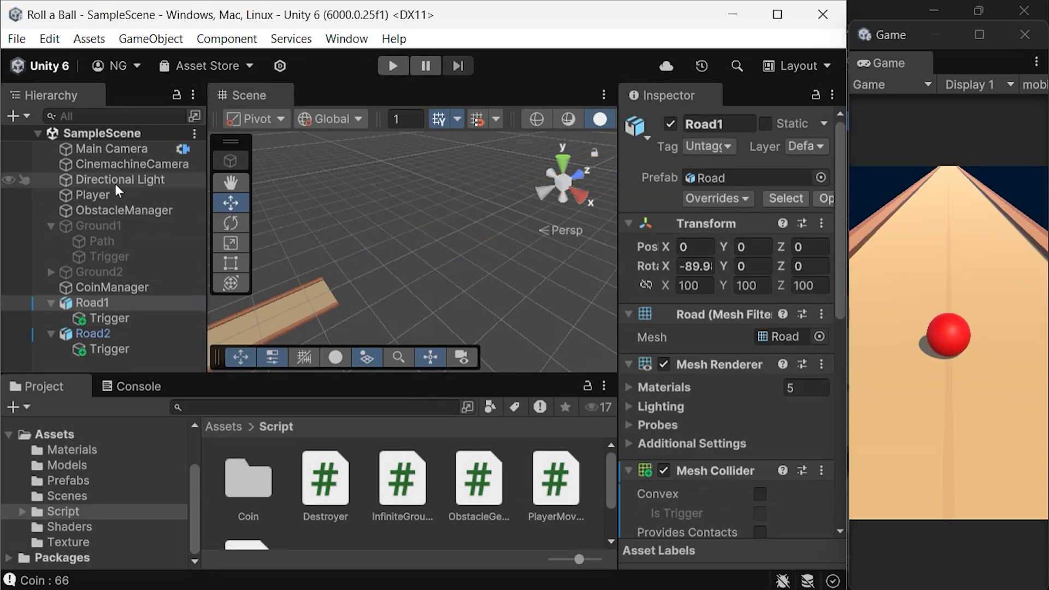
# Delete the old Ground1 and Ground2 objects from the Hierarchy.
pyautogui.click(119, 224)
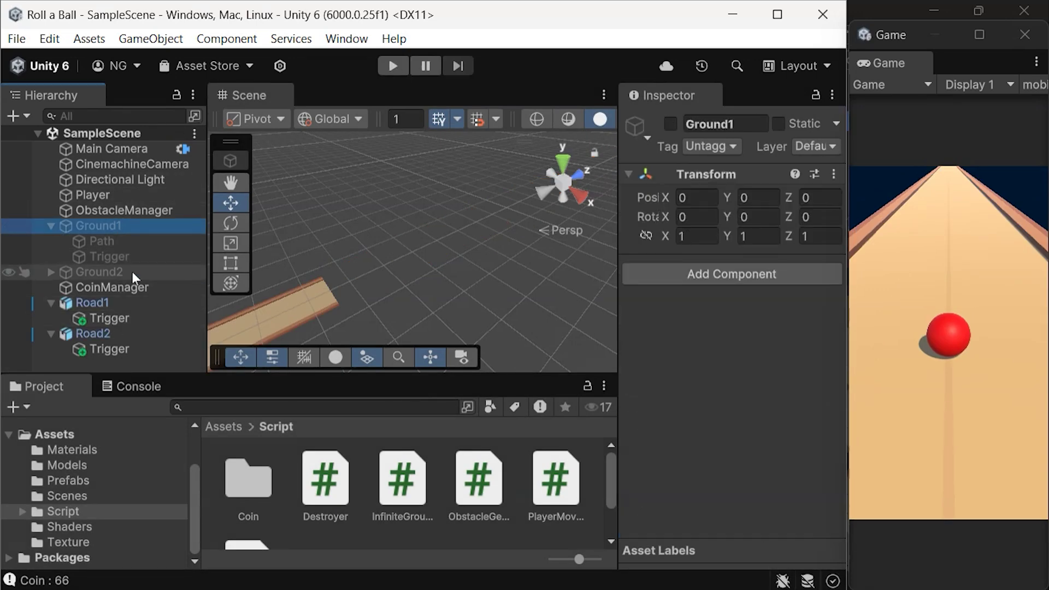
pyautogui.keyDown('shift'); pyautogui.click(133, 271); pyautogui.keyUp('shift')
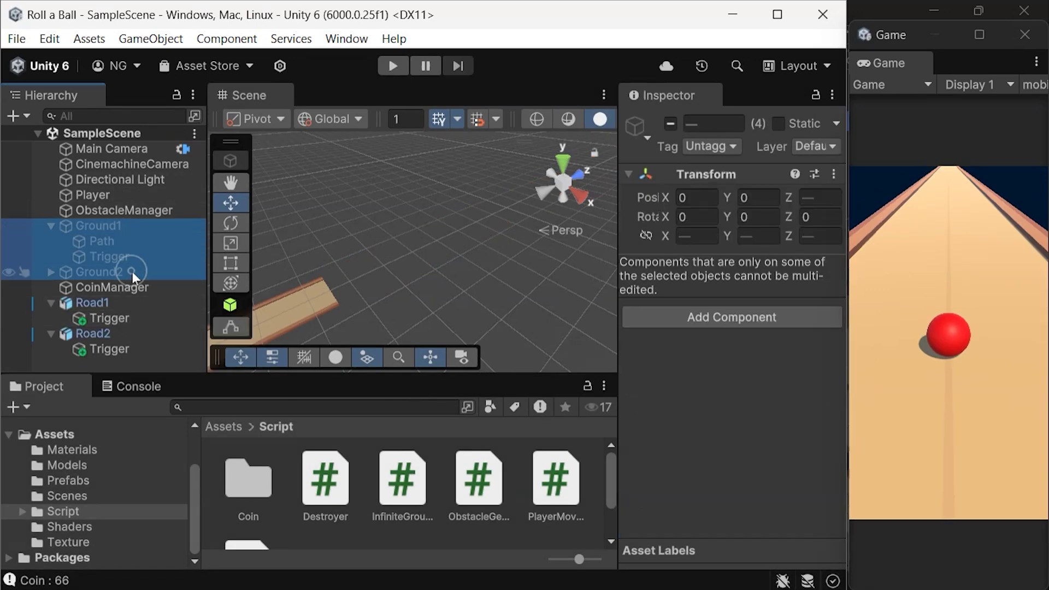
pyautogui.rightClick(134, 242)
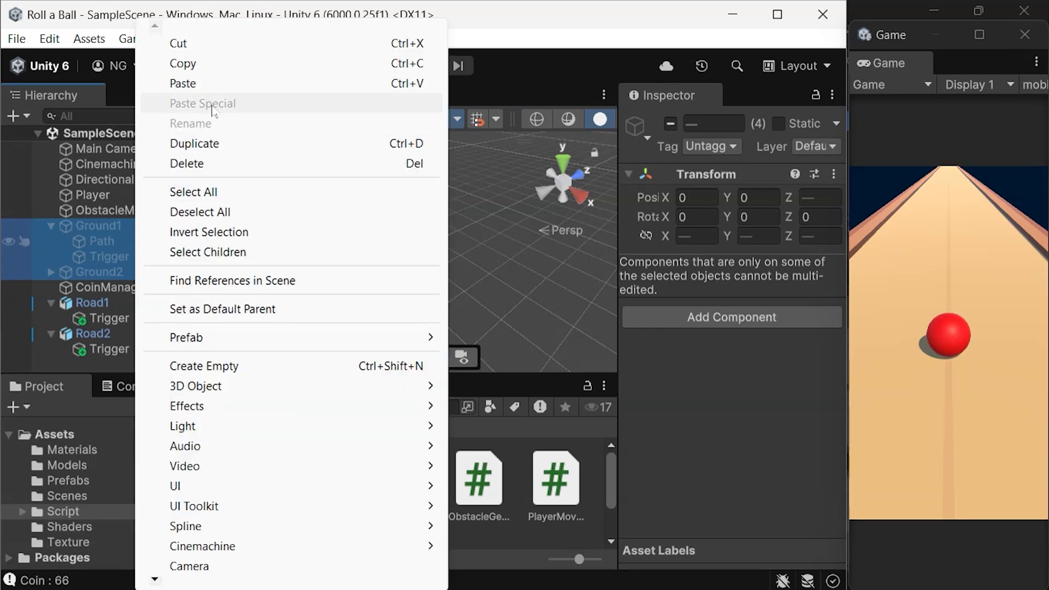
pyautogui.click(218, 164)
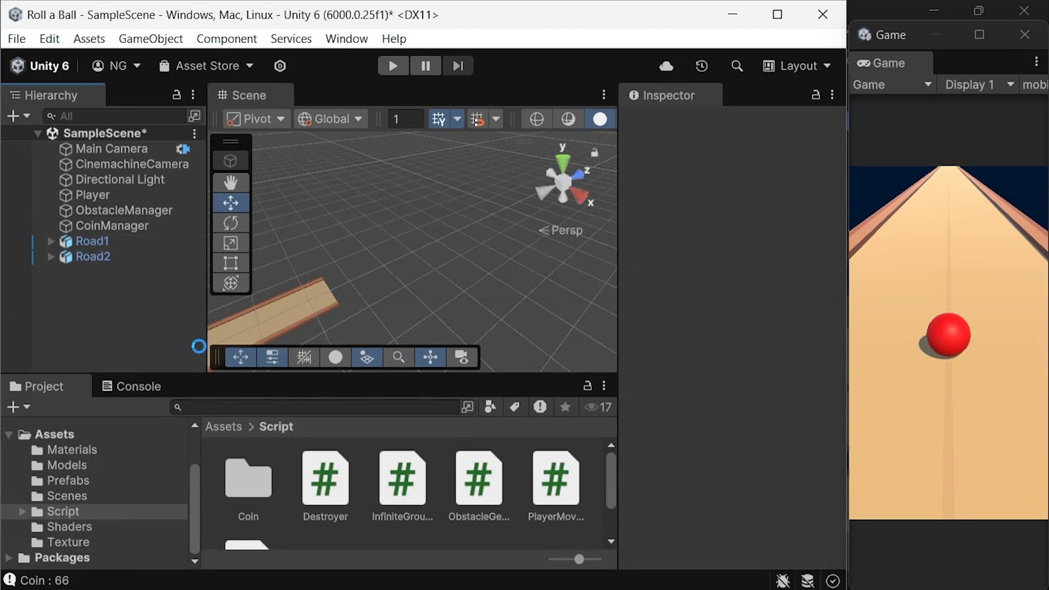
# Save the scene, frame the Player ball in the Scene view, and clear the selection.
pyautogui.hotkey('ctrl', 's')
pyautogui.doubleClick(93, 196)
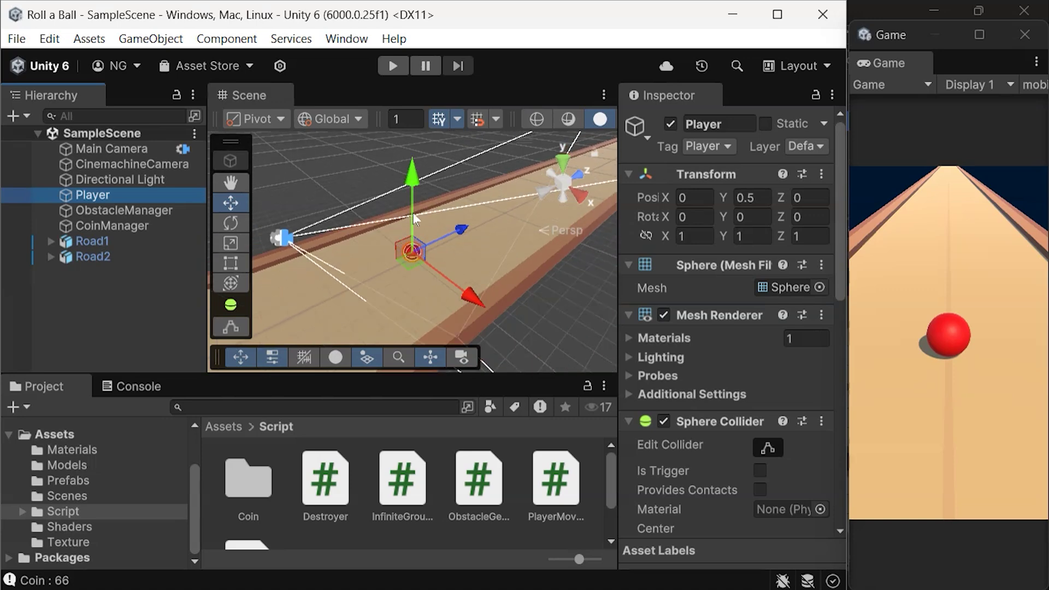
pyautogui.click(427, 255)
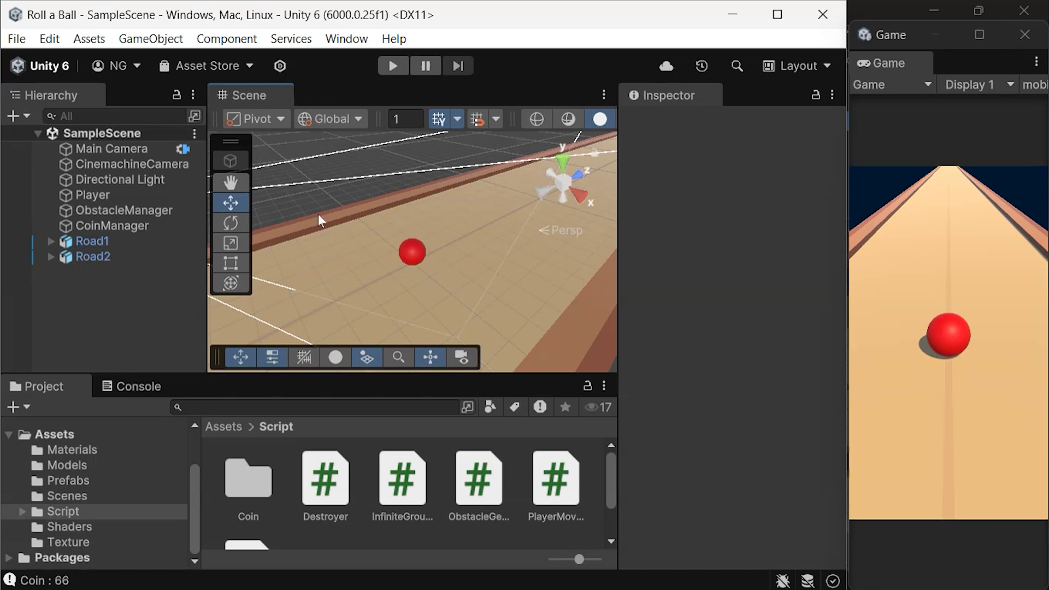
# Open the Shaders folder to view the CurvedWorld shader, then select Road1.
pyautogui.click(81, 526)
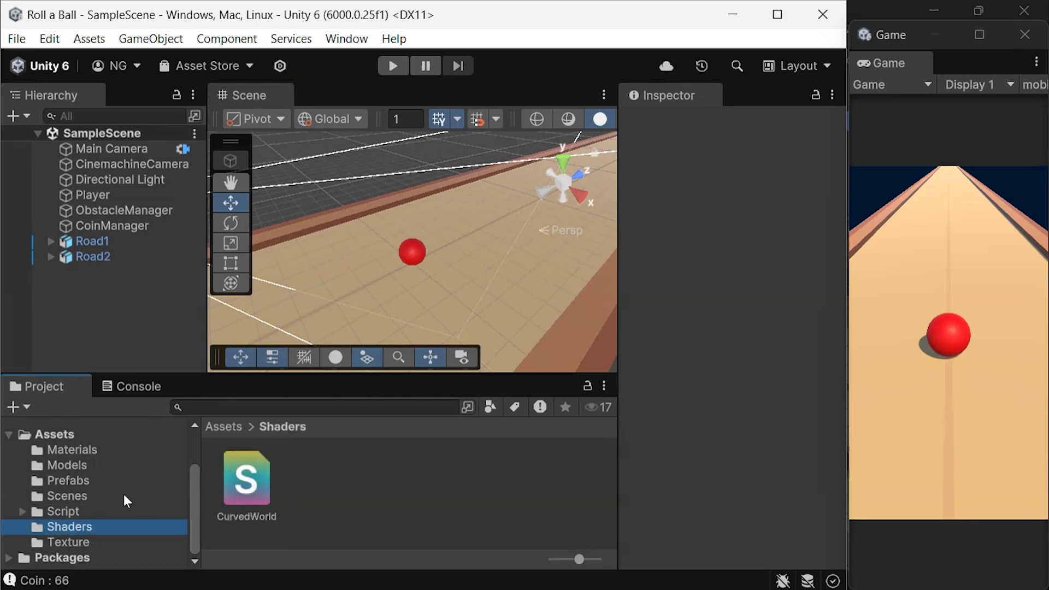
pyautogui.scroll(3, 93, 514)
pyautogui.scroll(-3, 88, 521)
pyautogui.click(97, 245)
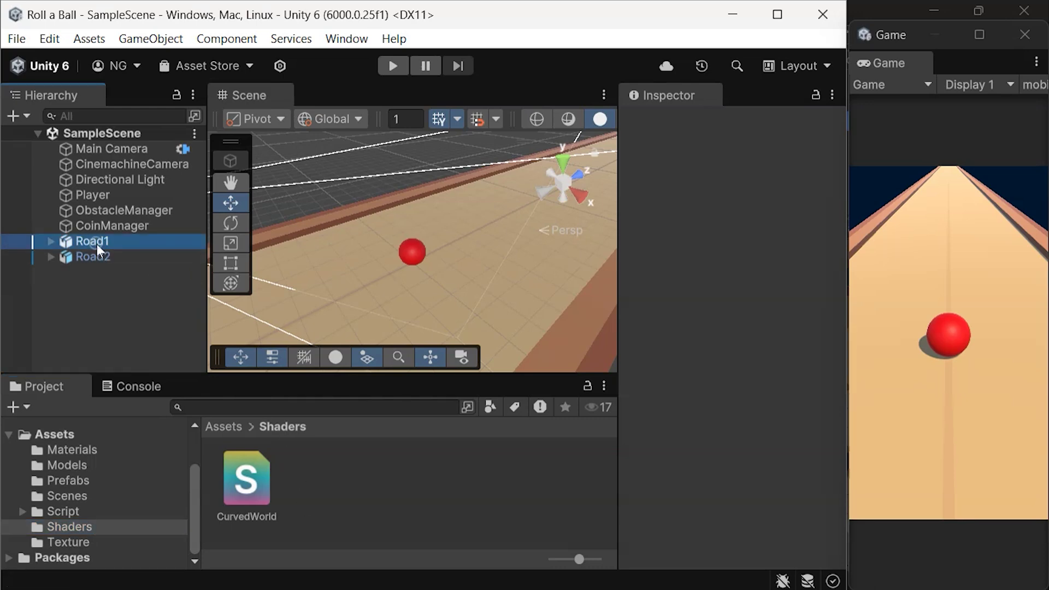
# Expand the Road model in the Models folder and select its Border material.
pyautogui.click(68, 465)
pyautogui.click(278, 478)
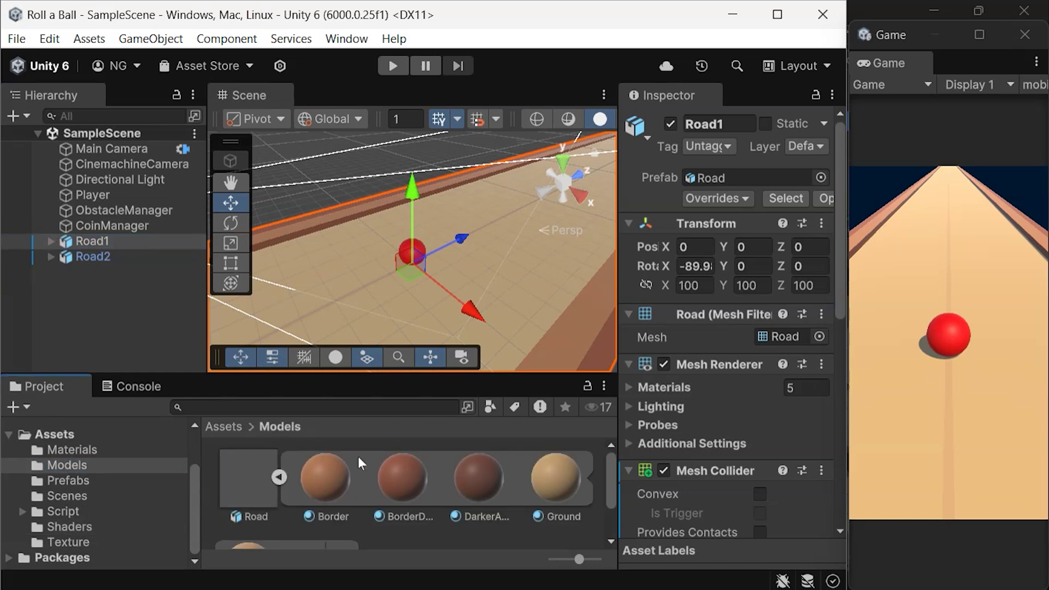
pyautogui.scroll(-2, 398, 526)
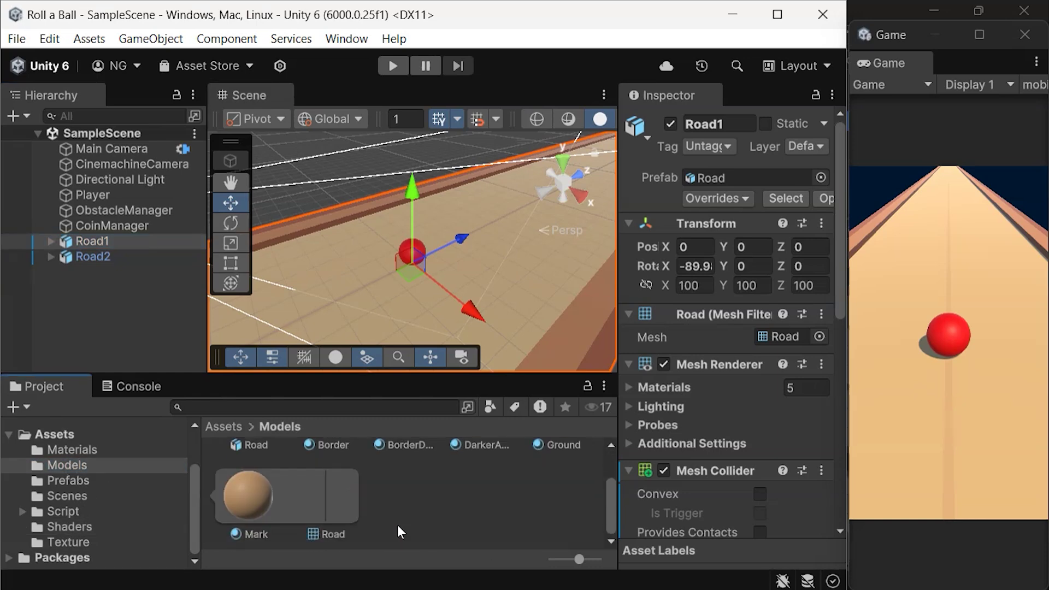
pyautogui.scroll(2, 397, 525)
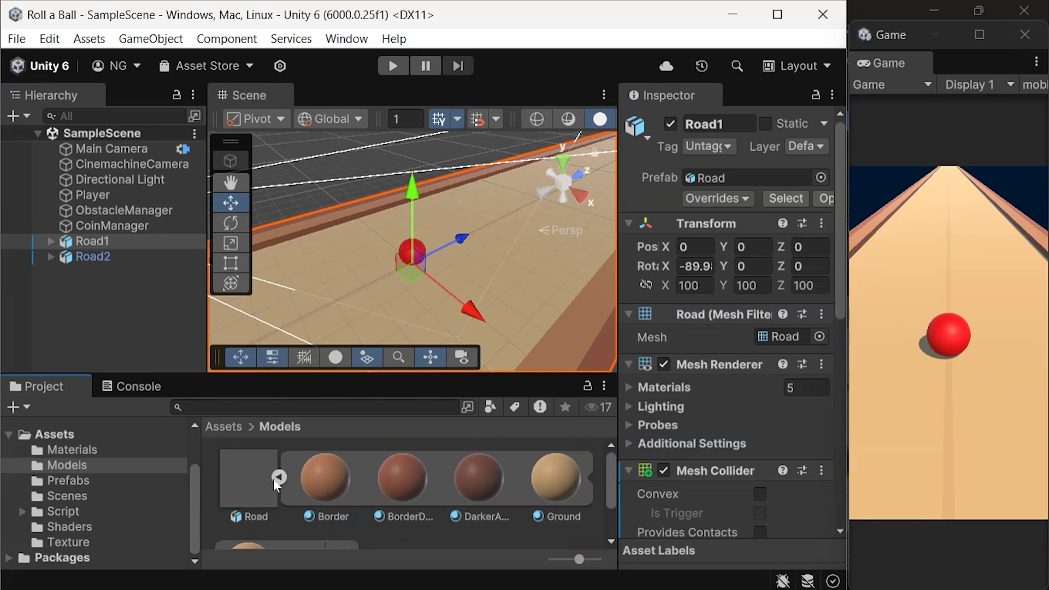
pyautogui.click(314, 480)
pyautogui.scroll(-2, 495, 465)
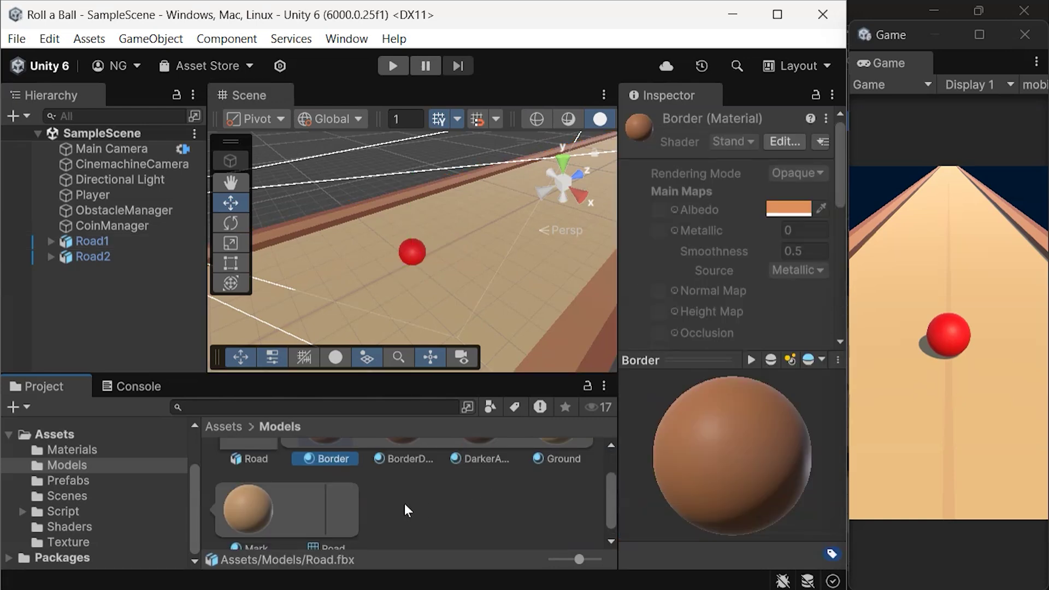
pyautogui.keyDown('shift'); pyautogui.click(325, 511); pyautogui.keyUp('shift')
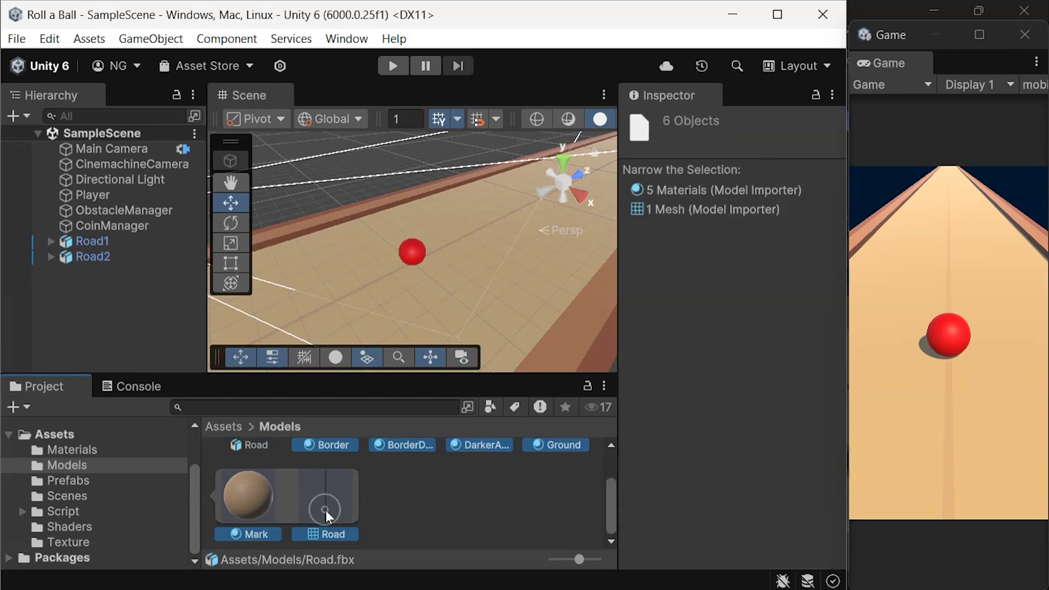
pyautogui.click(318, 496)
pyautogui.scroll(2, 332, 444)
pyautogui.click(336, 465)
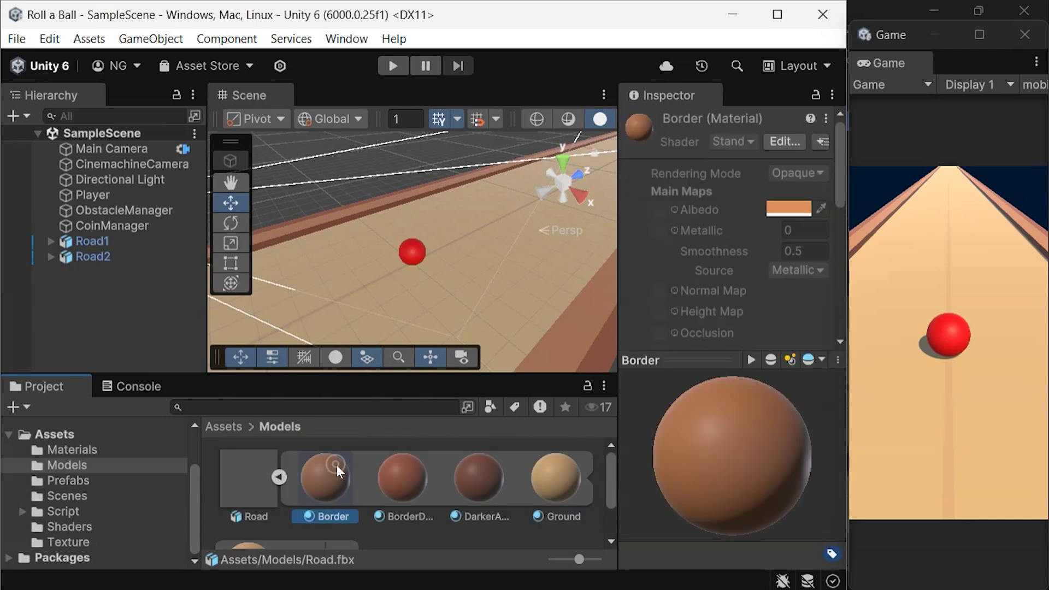
pyautogui.scroll(-2, 332, 468)
pyautogui.scroll(2, 279, 496)
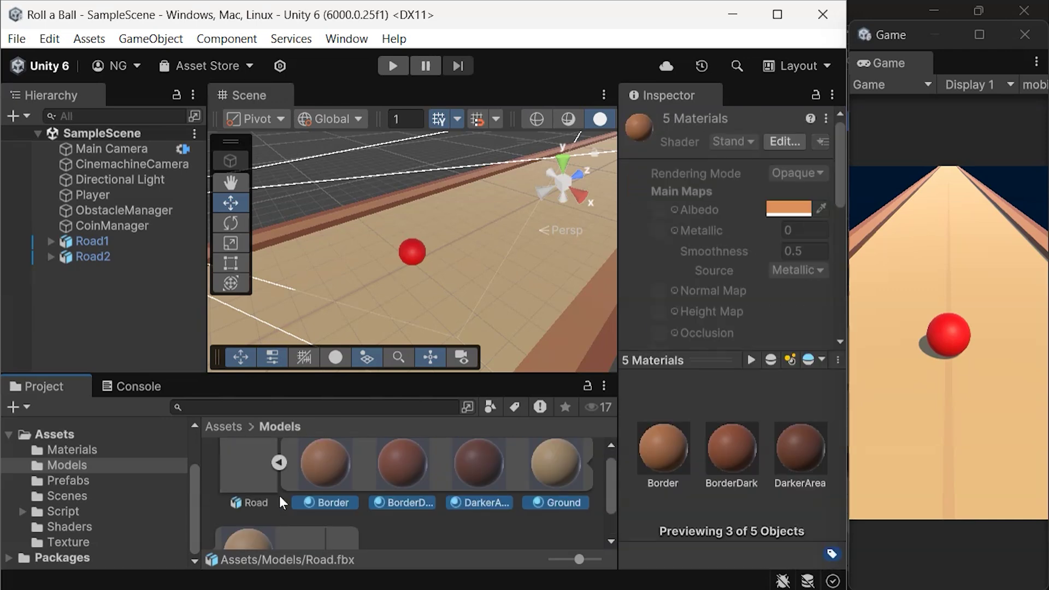
# Extract the Road model's materials into a new Assets/Materials/Road folder.
pyautogui.rightClick(332, 457)
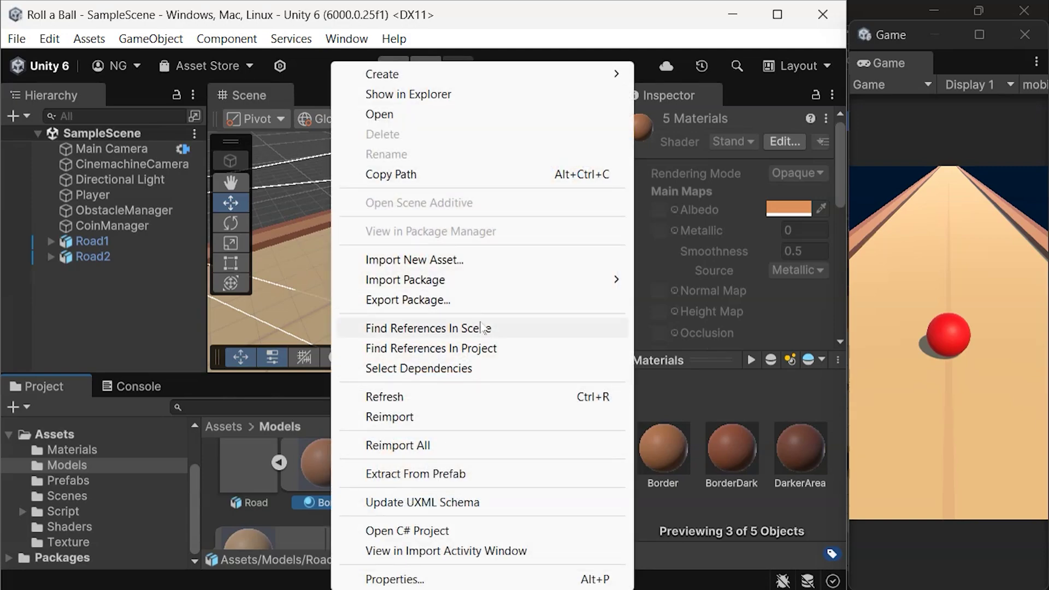
pyautogui.click(409, 474)
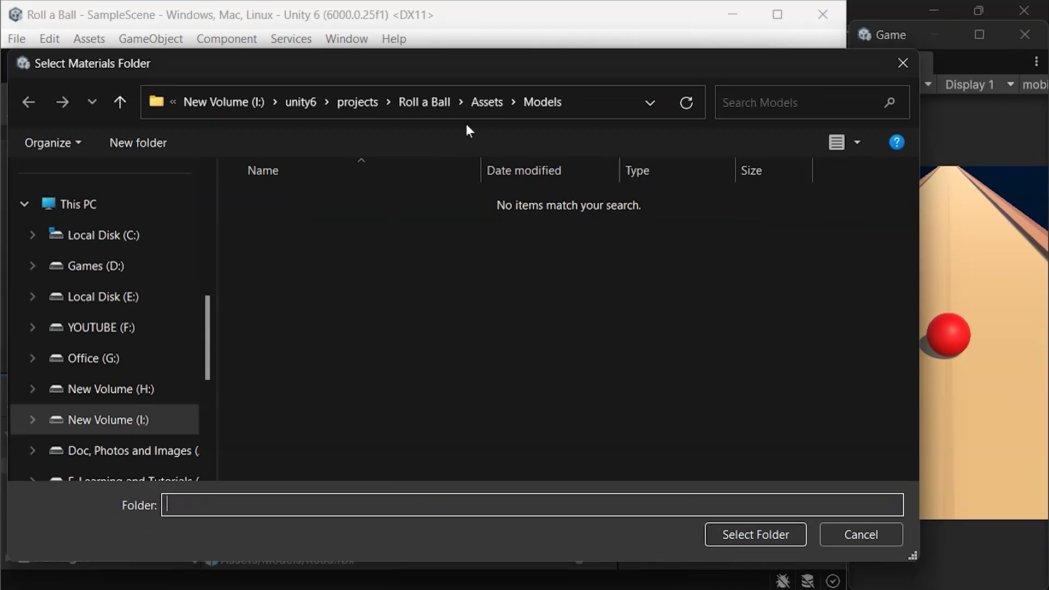
pyautogui.click(479, 106)
pyautogui.click(285, 200)
pyautogui.hotkey('ctrl', 'shift', 'n')
pyautogui.write('Road')
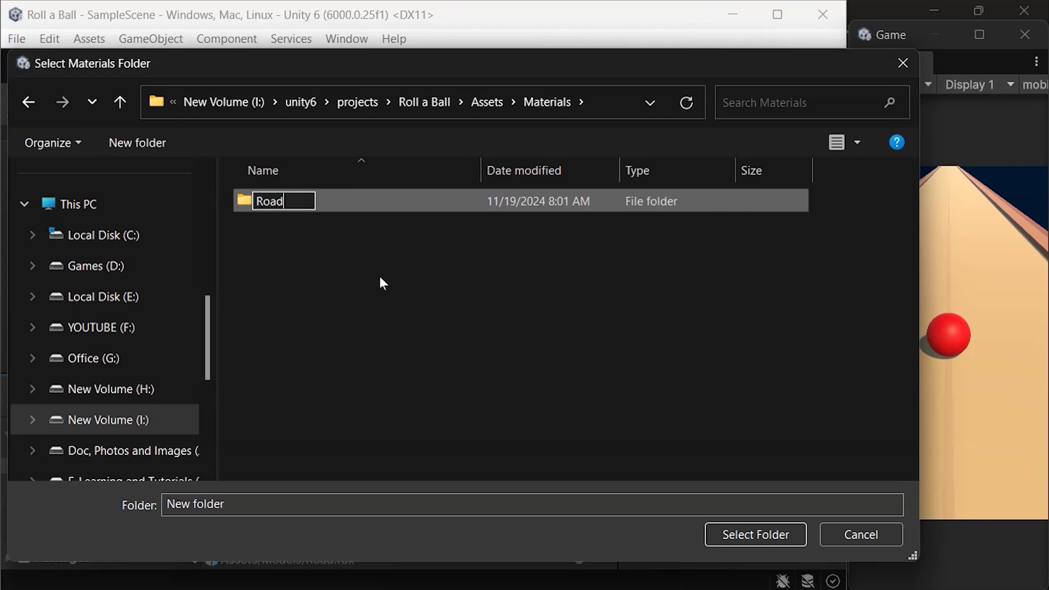
pyautogui.press('Return')
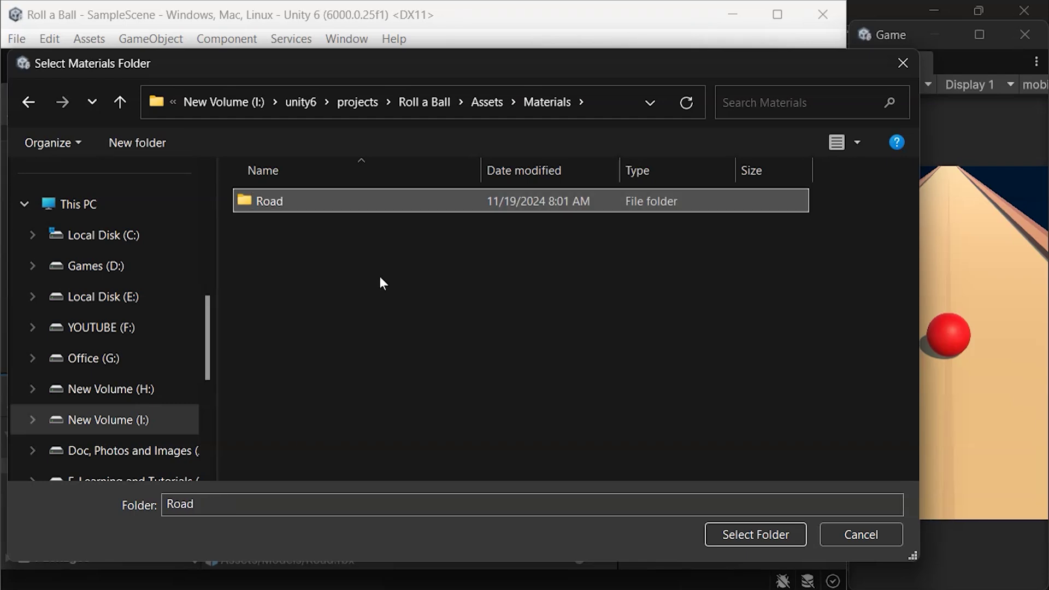
pyautogui.doubleClick(396, 201)
pyautogui.click(750, 538)
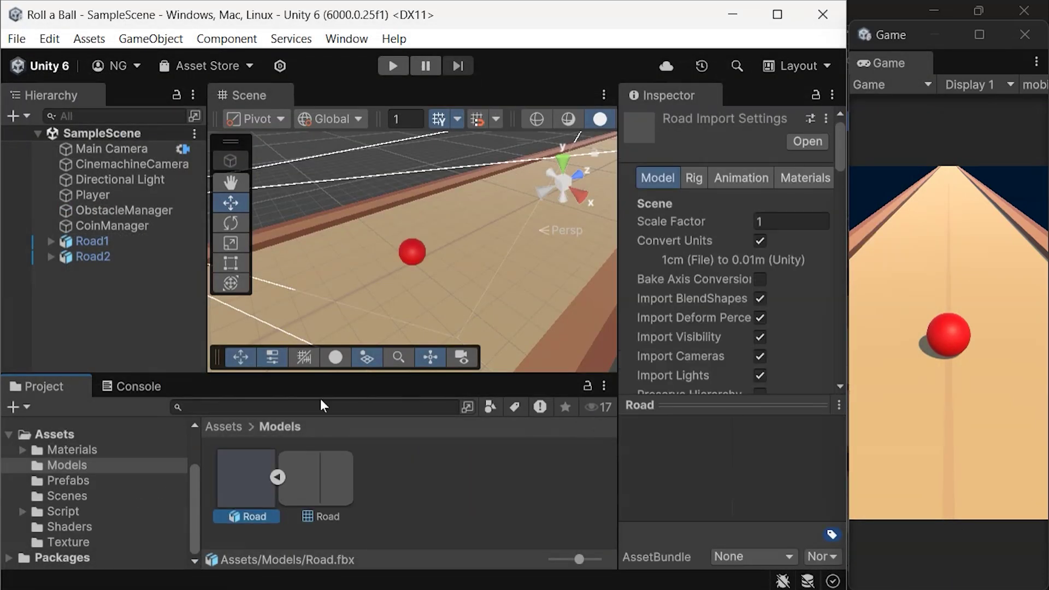
pyautogui.click(72, 451)
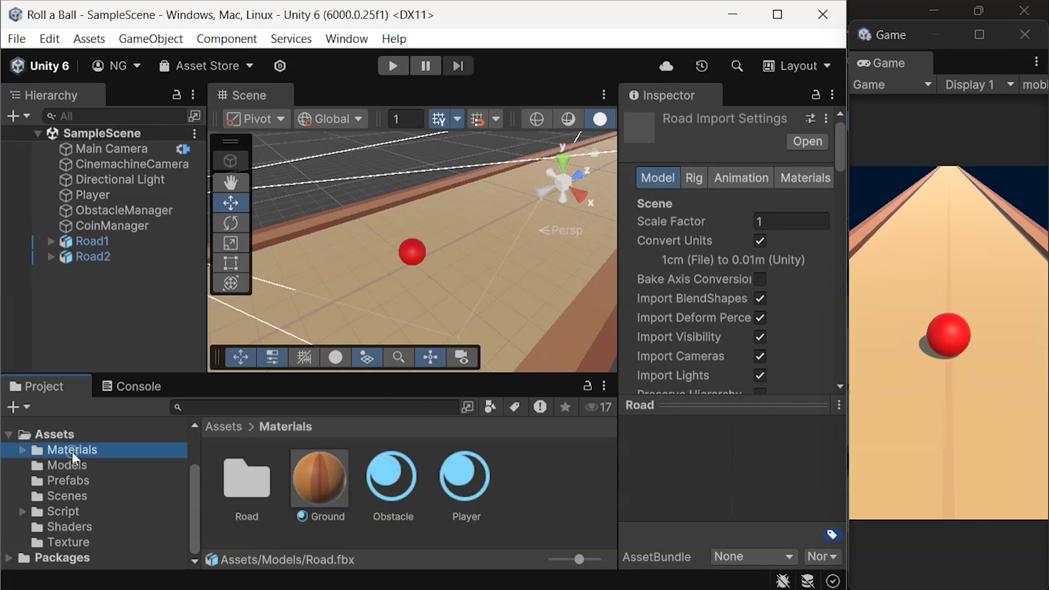
# Select all five materials in Materials/Road and set their Shader to CurvedShader.
pyautogui.doubleClick(238, 492)
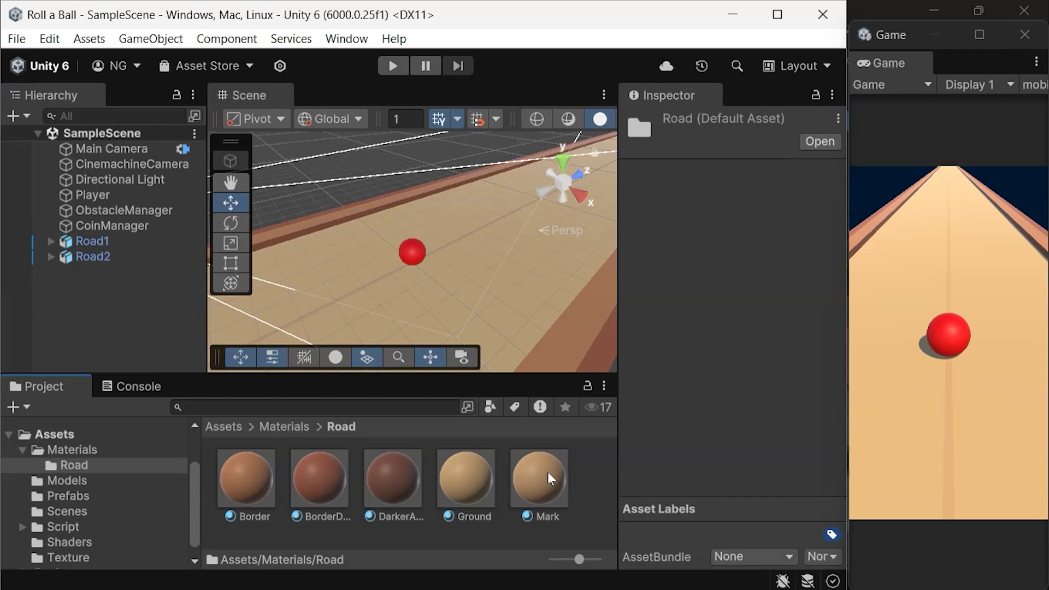
pyautogui.click(255, 488)
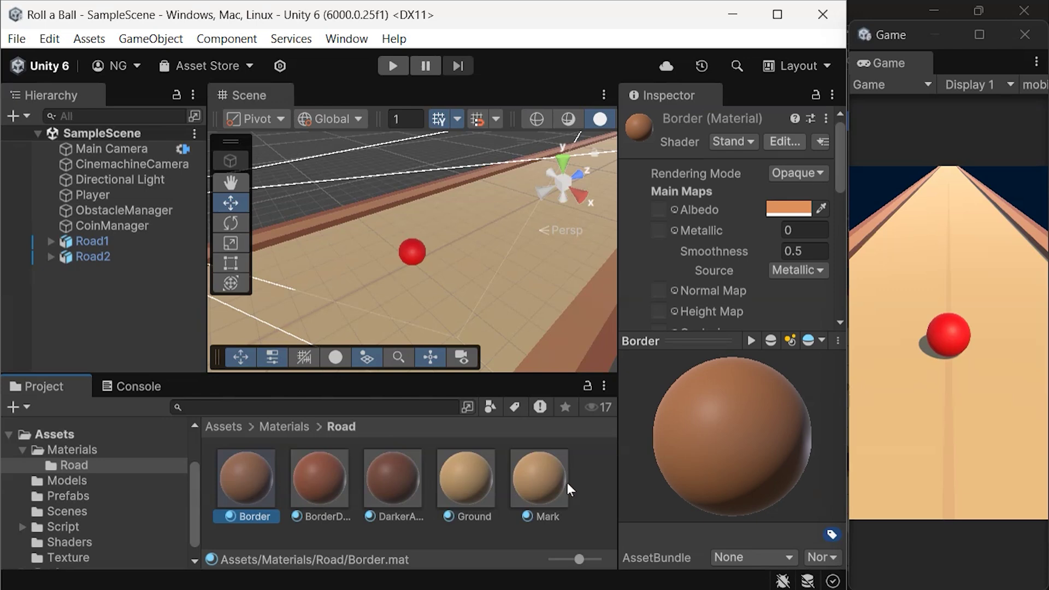
pyautogui.keyDown('shift'); pyautogui.click(549, 479); pyautogui.keyUp('shift')
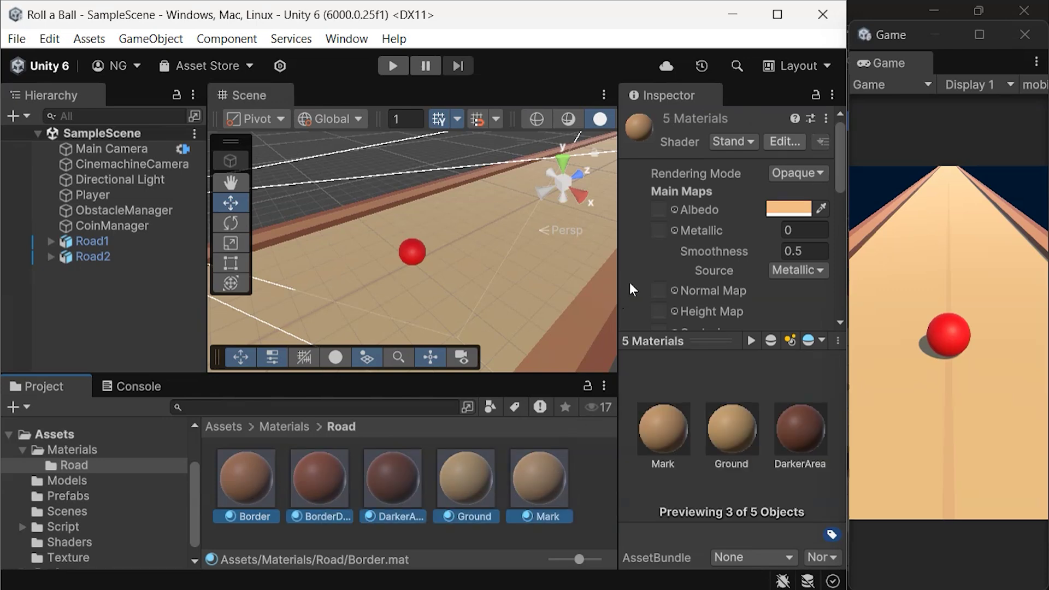
pyautogui.click(742, 143)
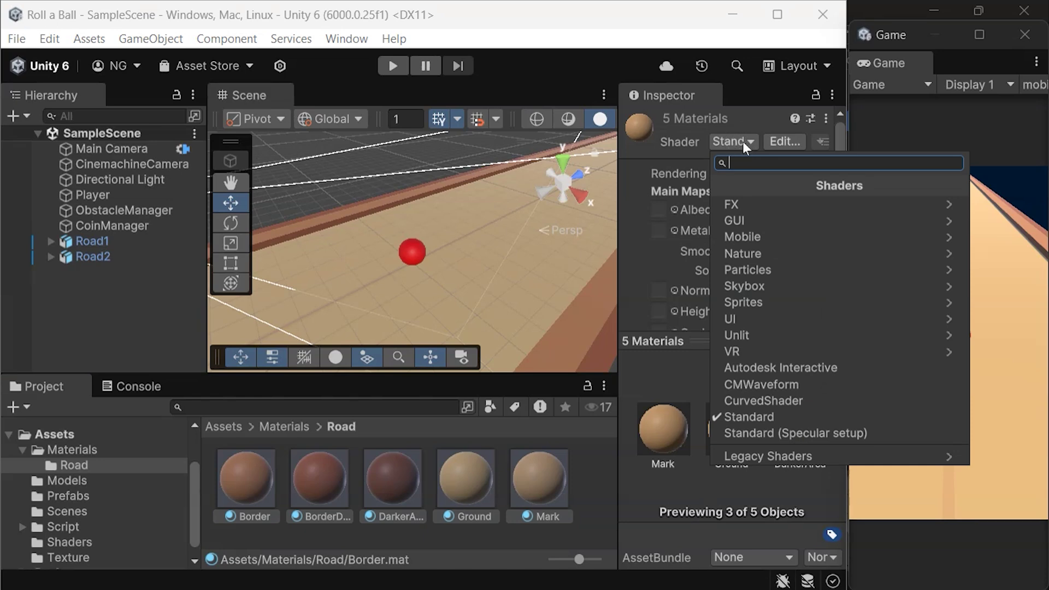
pyautogui.click(781, 406)
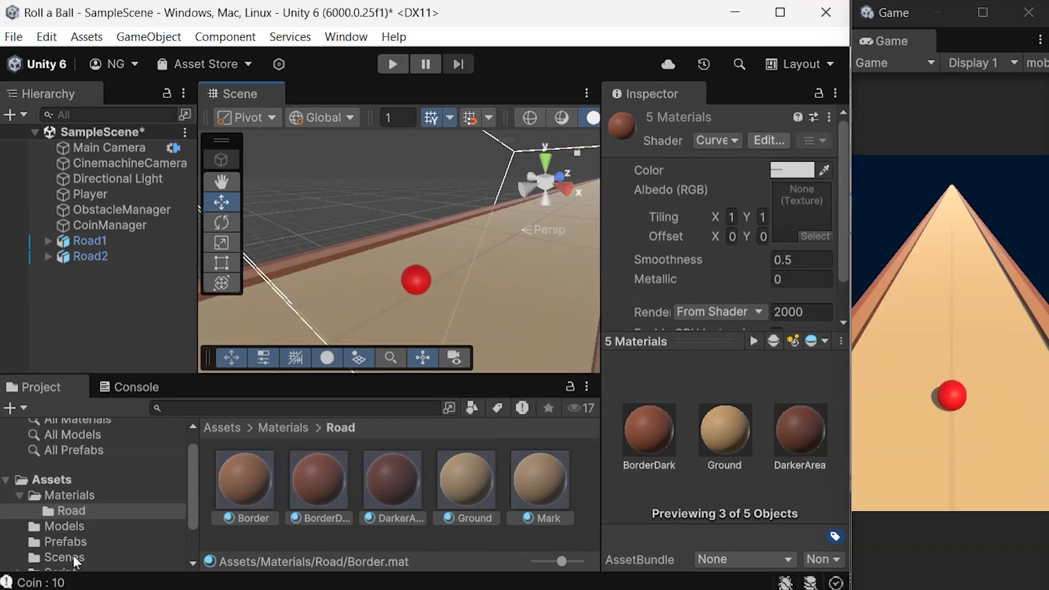
pyautogui.scroll(-2, 73, 555)
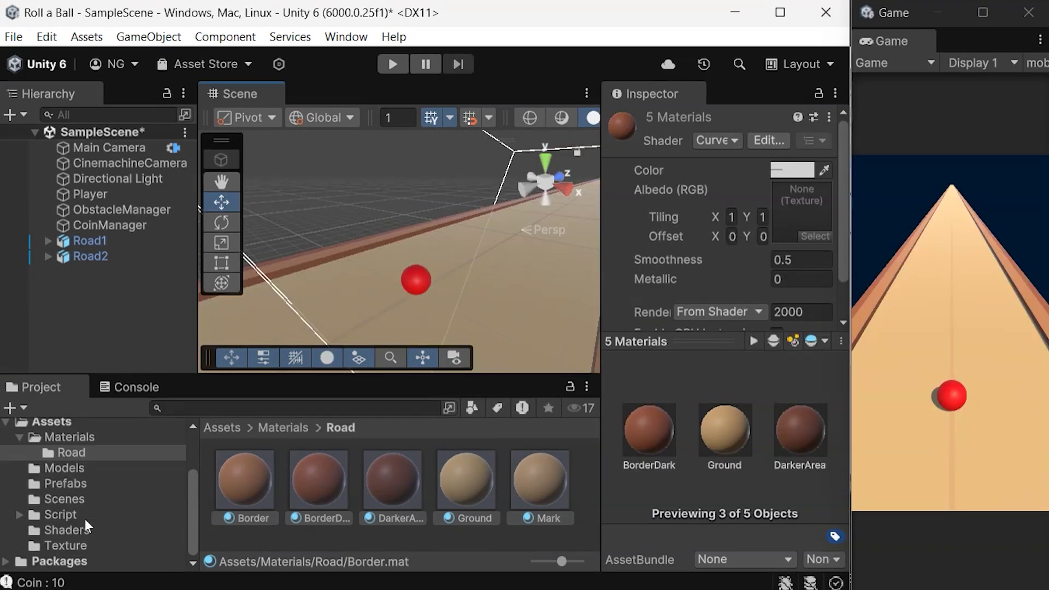
pyautogui.click(84, 519)
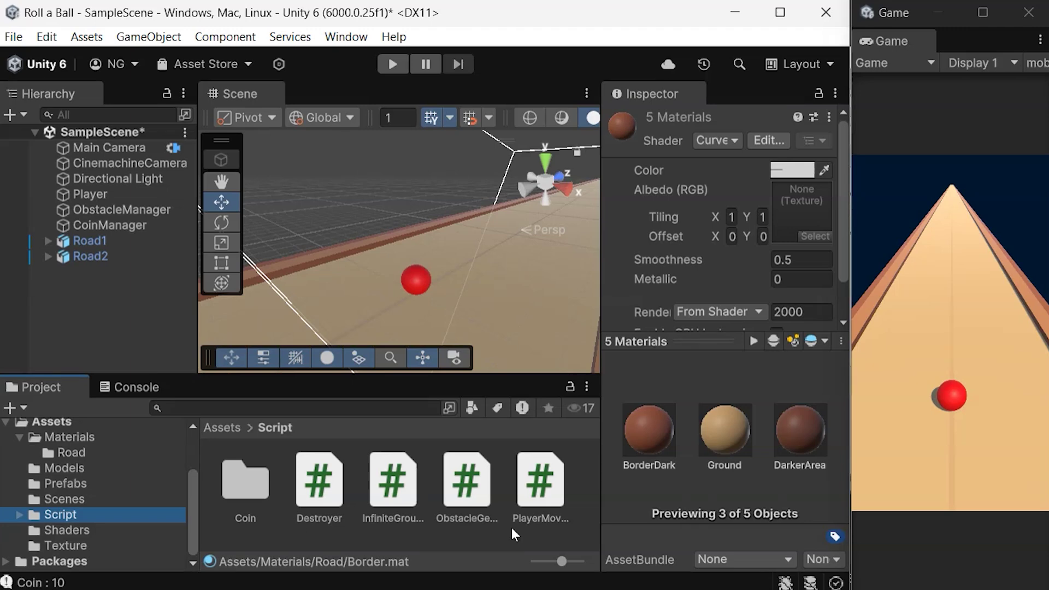
# Create a new MonoBehaviour script named SceneManager in the Script folder.
pyautogui.rightClick(444, 533)
pyautogui.click(818, 54)
pyautogui.write('SceneMa')
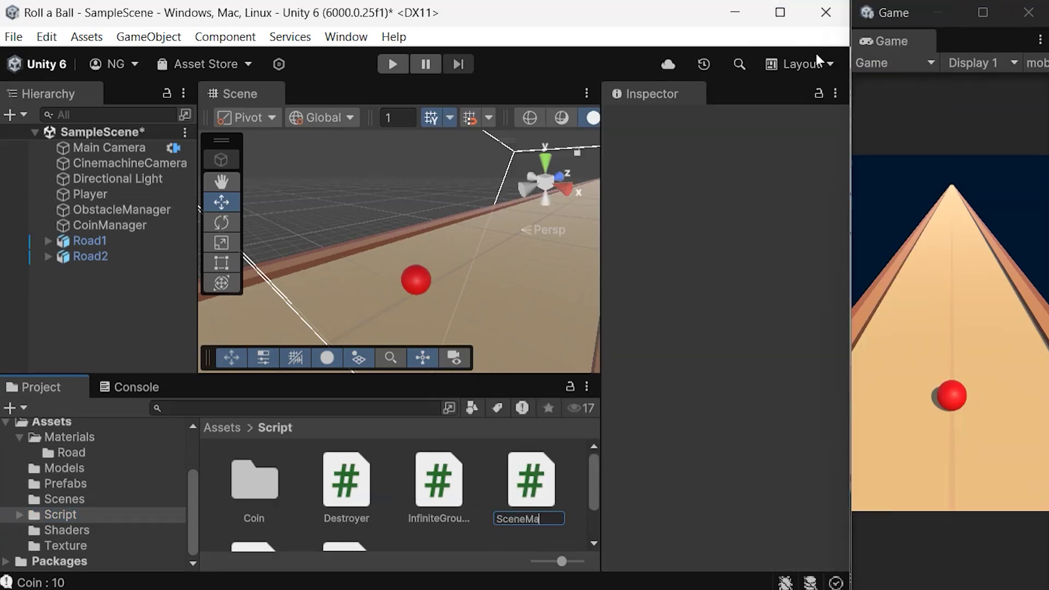
pyautogui.write('nager')
pyautogui.press('Return')
pyautogui.press('Return')
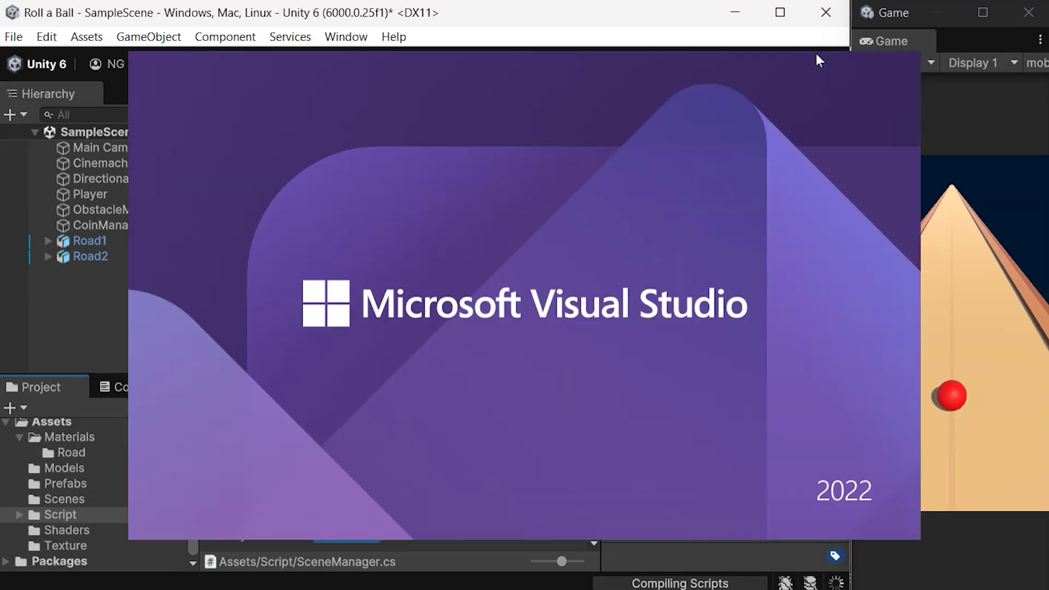
# Replace Start and Update with an Awake method calling Shader.SetGlobalFloat("_Curvature", 2.0f).
pyautogui.moveTo(181, 206); pyautogui.dragTo(299, 414)
pyautogui.press('BackSpace')
pyautogui.write('awake')
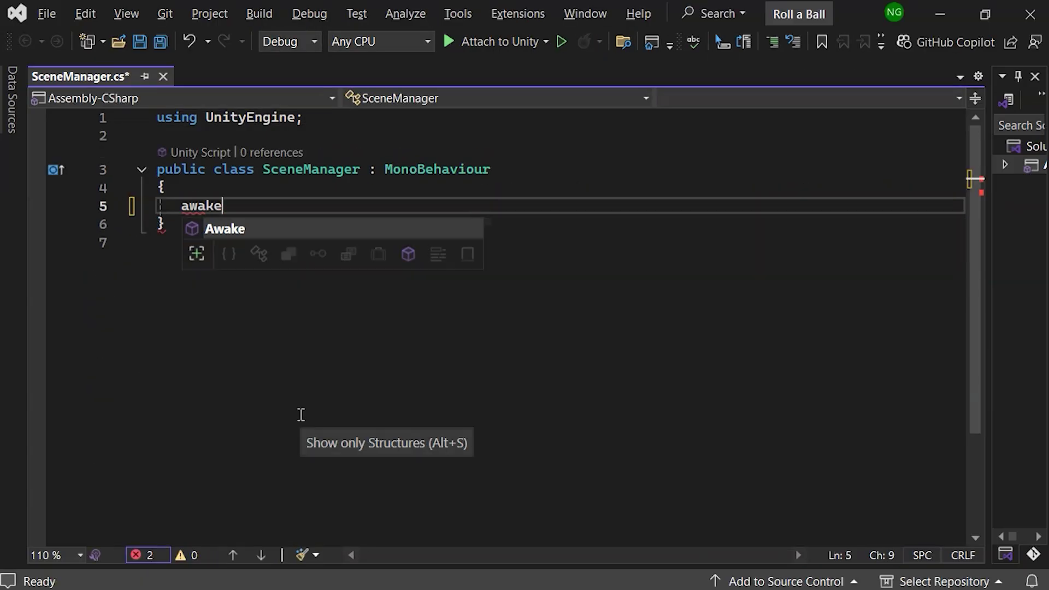
pyautogui.write('k')
pyautogui.press('Tab')
pyautogui.write('Shader.setGlobal')
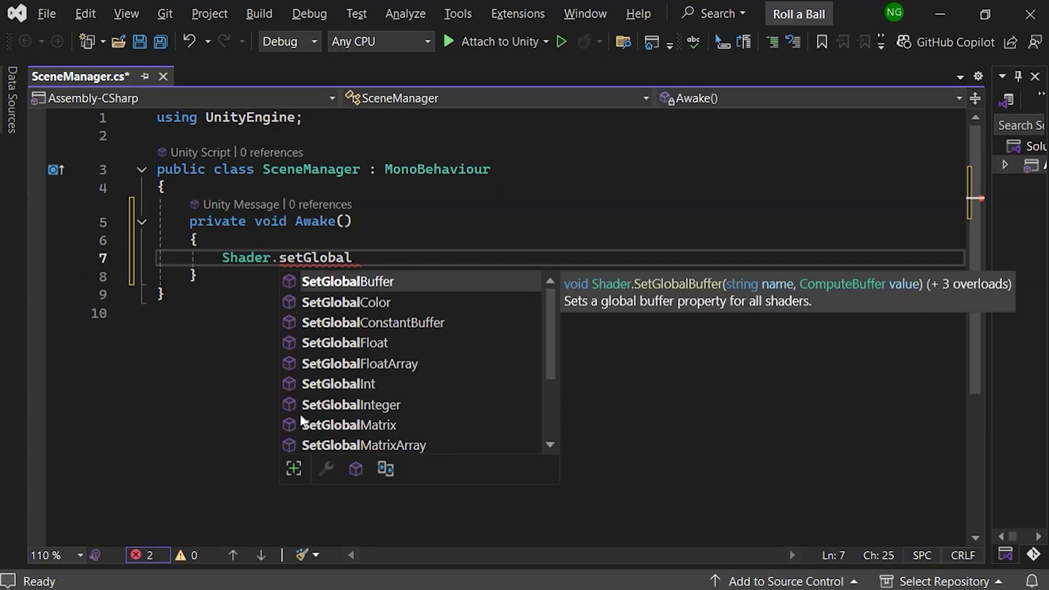
pyautogui.write('Float("_Curvature", 2')
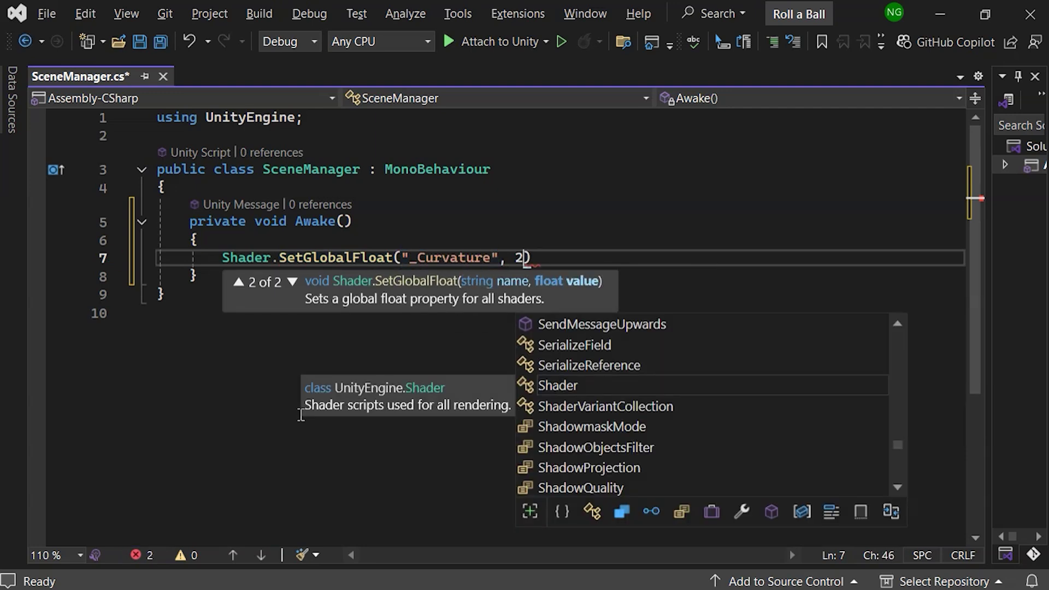
pyautogui.write('.0f')
pyautogui.press('End')
pyautogui.write(';')
# Add a second line setting the global _Trimming float to 0.1.
pyautogui.hotkey('ctrl', 'd')
pyautogui.press('Left')
pyautogui.press('Left')
pyautogui.press('Left')
pyautogui.press('Left')
pyautogui.press('Left')
pyautogui.press('BackSpace')
pyautogui.press('Delete')
pyautogui.press('Delete')
pyautogui.write('0.1')
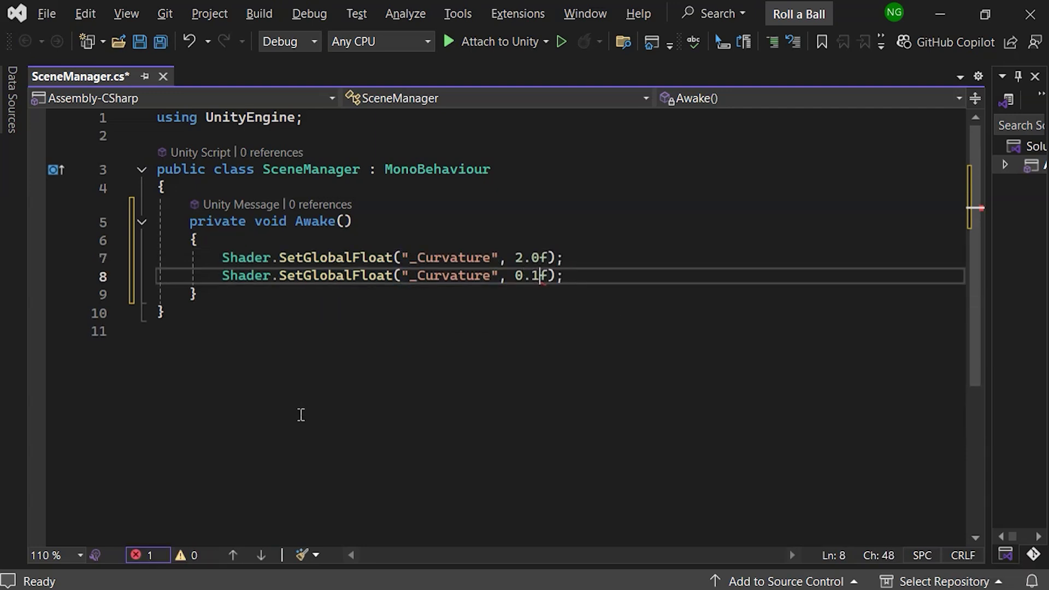
pyautogui.hotkey('ctrl', 'Left')
pyautogui.hotkey('ctrl', 'Left')
pyautogui.hotkey('ctrl', 'Left')
pyautogui.hotkey('ctrl', 'Left')
pyautogui.hotkey('ctrl', 'Left')
pyautogui.hotkey('ctrl', 'Left')
pyautogui.hotkey('ctrl', 'Delete')
pyautogui.write('Trimming')
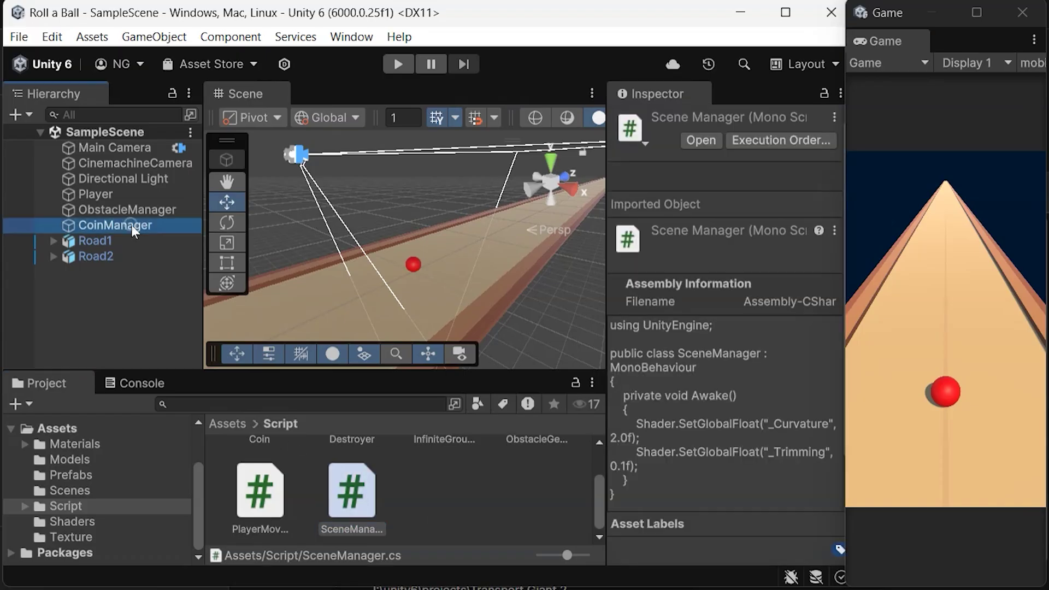
pyautogui.click(122, 211)
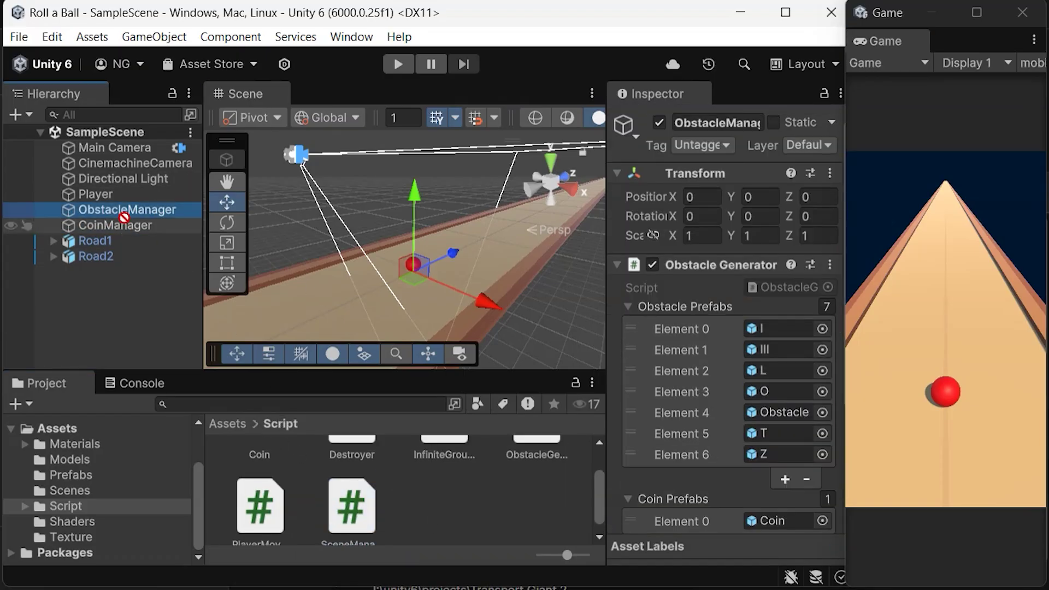
# Drag SceneManager onto ObstacleManager, then reopen the Materials/Road folder.
pyautogui.moveTo(148, 273); pyautogui.dragTo(126, 210)
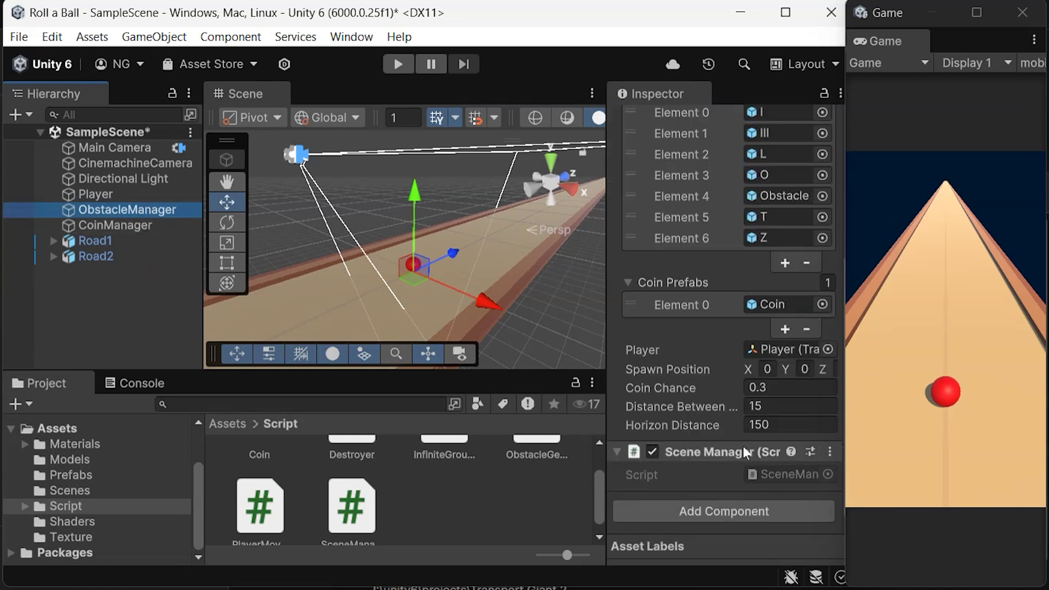
pyautogui.click(289, 196)
pyautogui.click(74, 444)
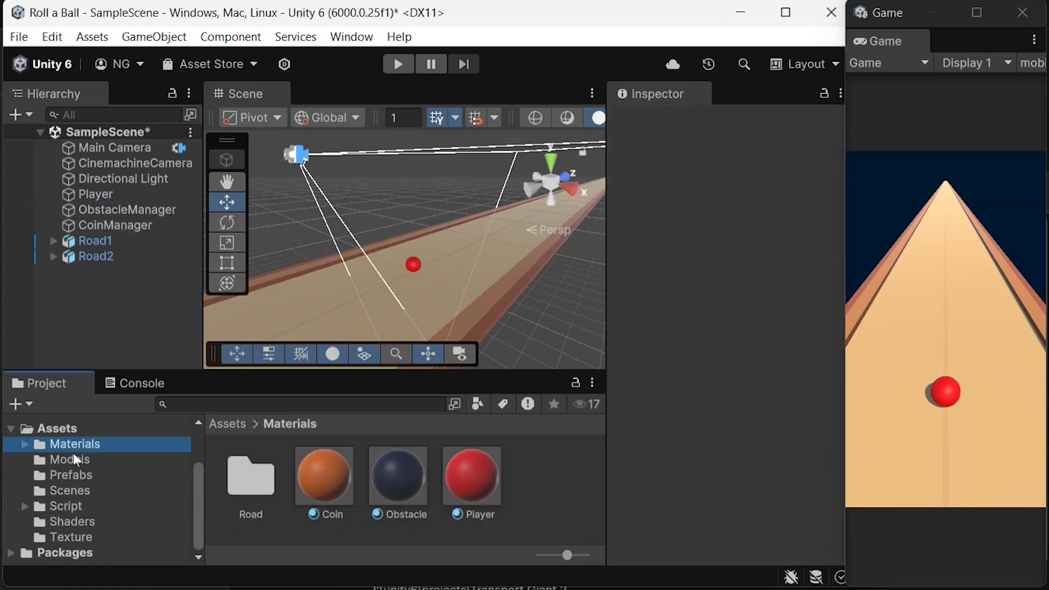
pyautogui.doubleClick(250, 478)
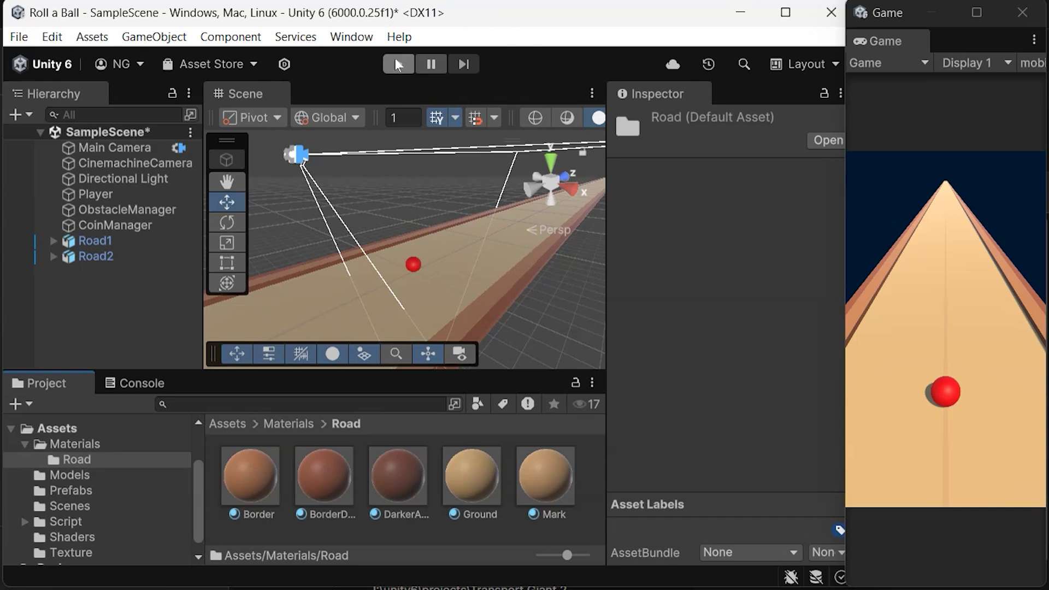
# Widen the Inspector, run the game to watch the road bend, then stop and open Materials.
pyautogui.click(398, 63)
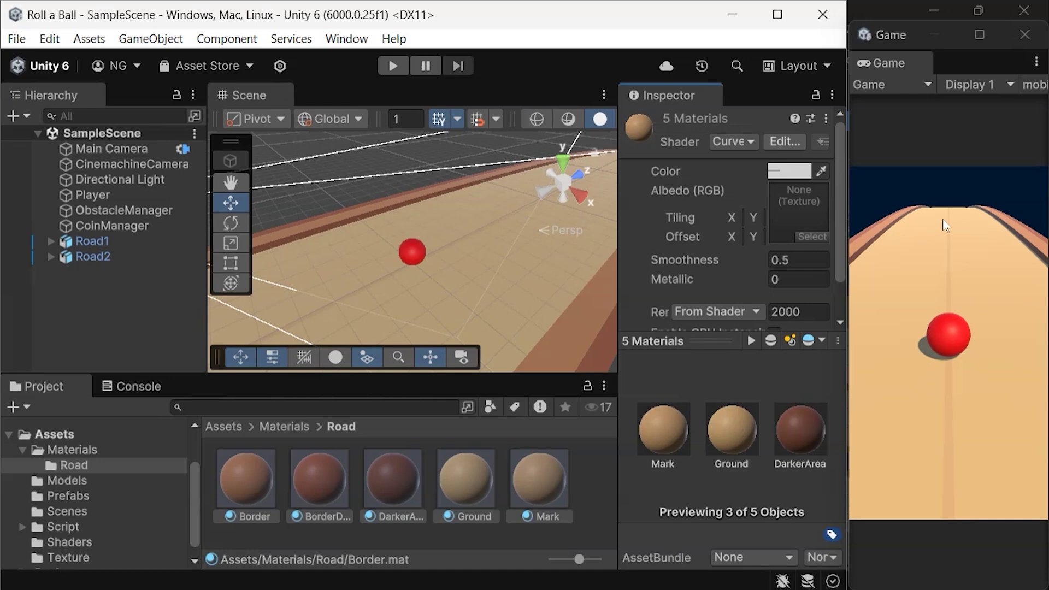
pyautogui.moveTo(617, 248); pyautogui.dragTo(585, 251)
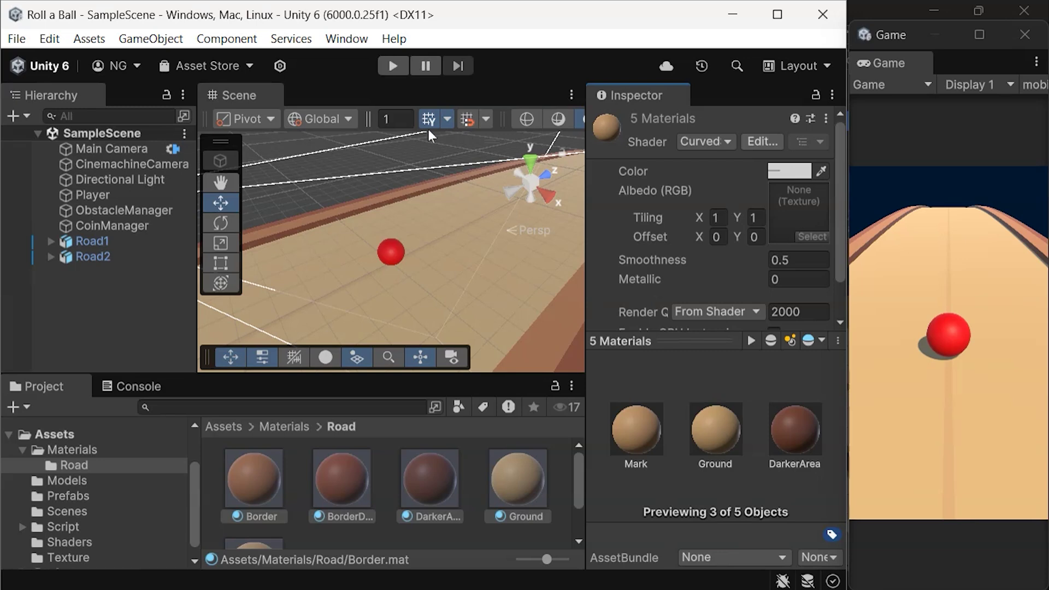
pyautogui.click(407, 65)
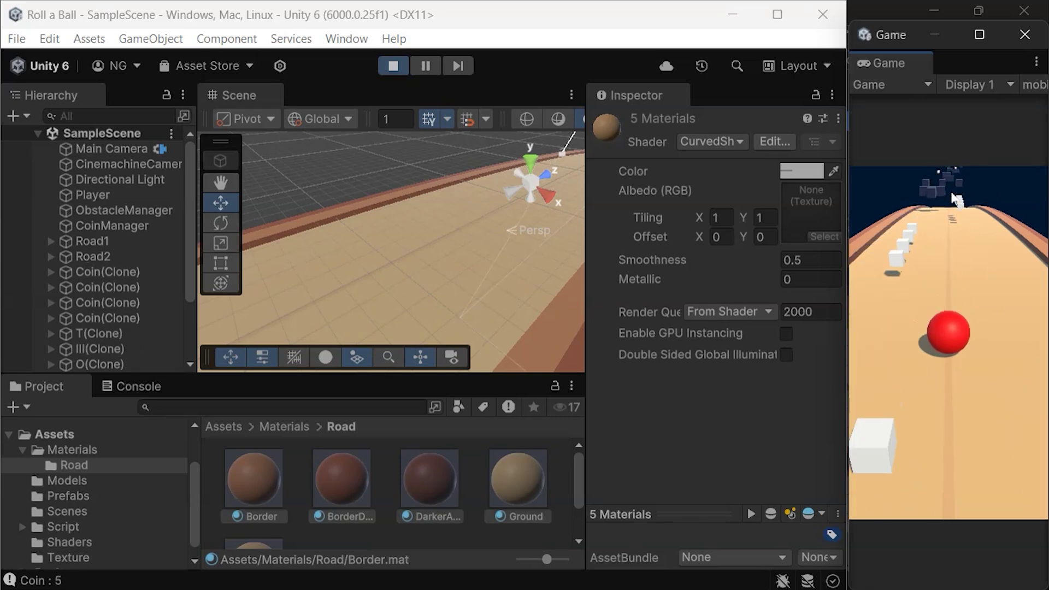
pyautogui.click(392, 66)
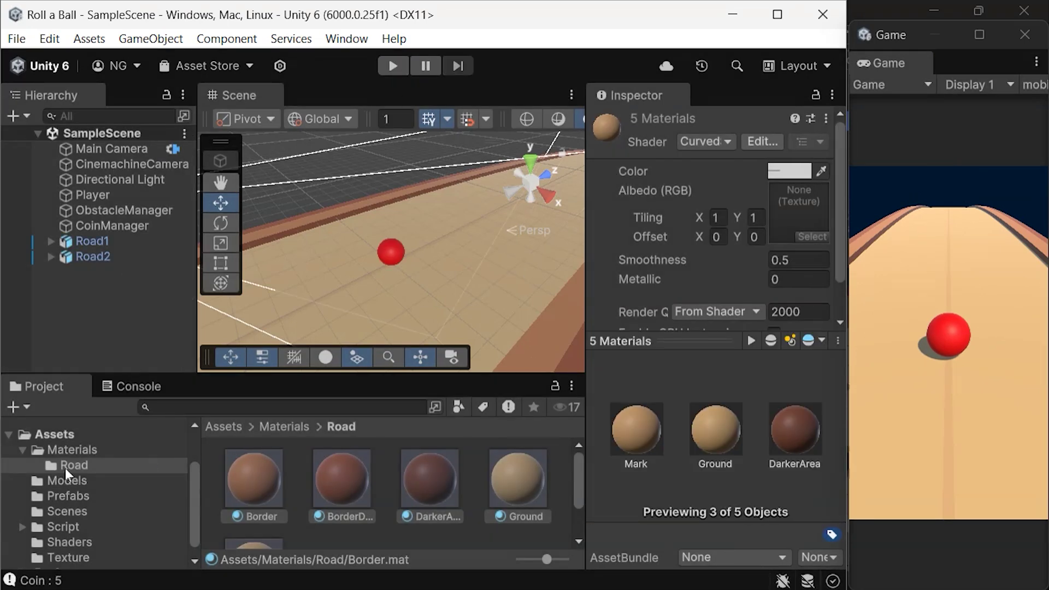
pyautogui.click(64, 453)
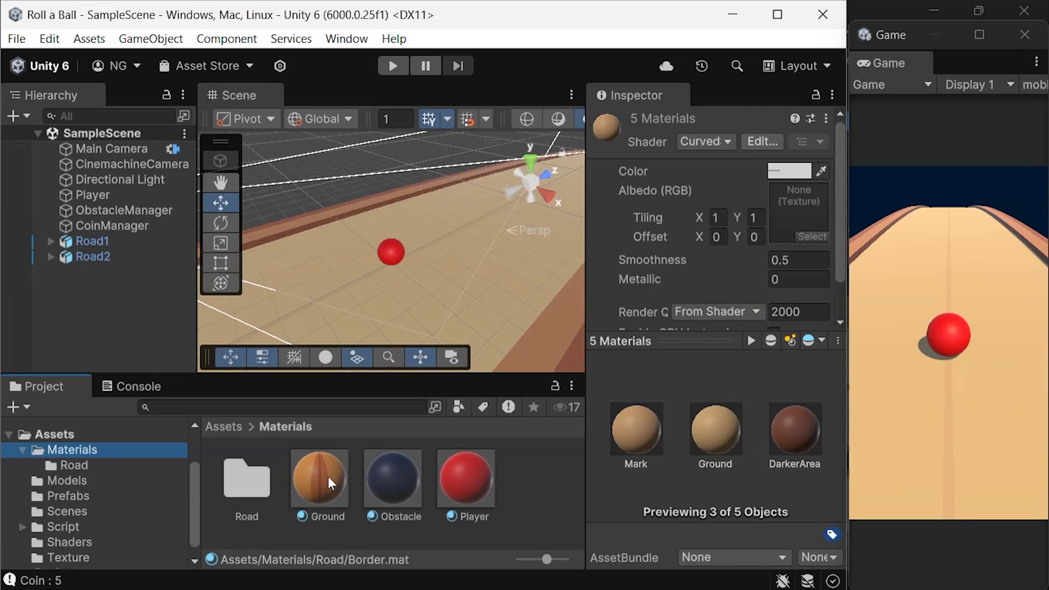
# Delete the old Ground material.
pyautogui.click(329, 477)
pyautogui.press('Delete')
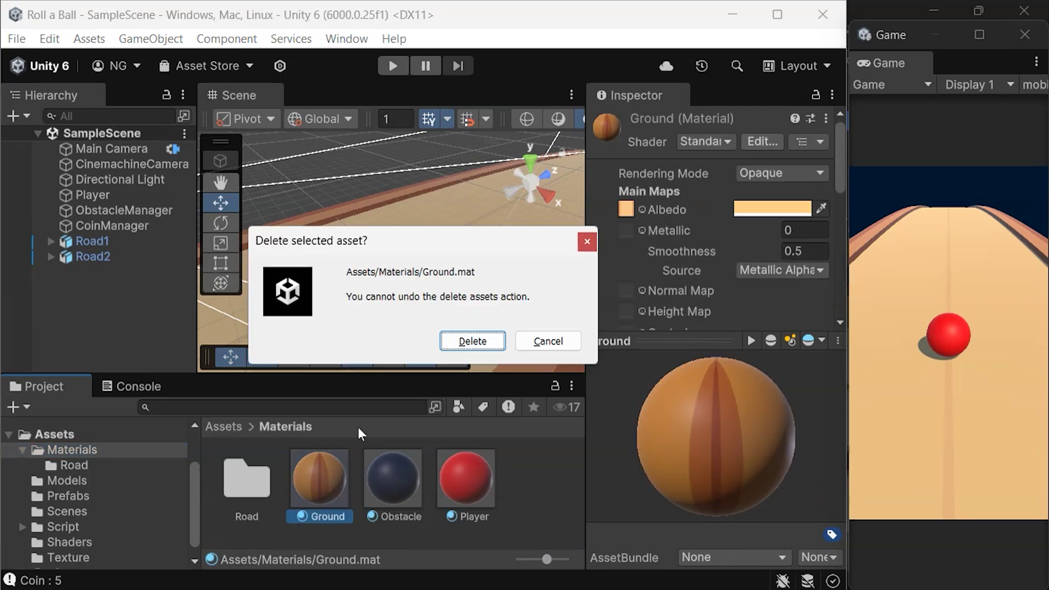
pyautogui.click(469, 341)
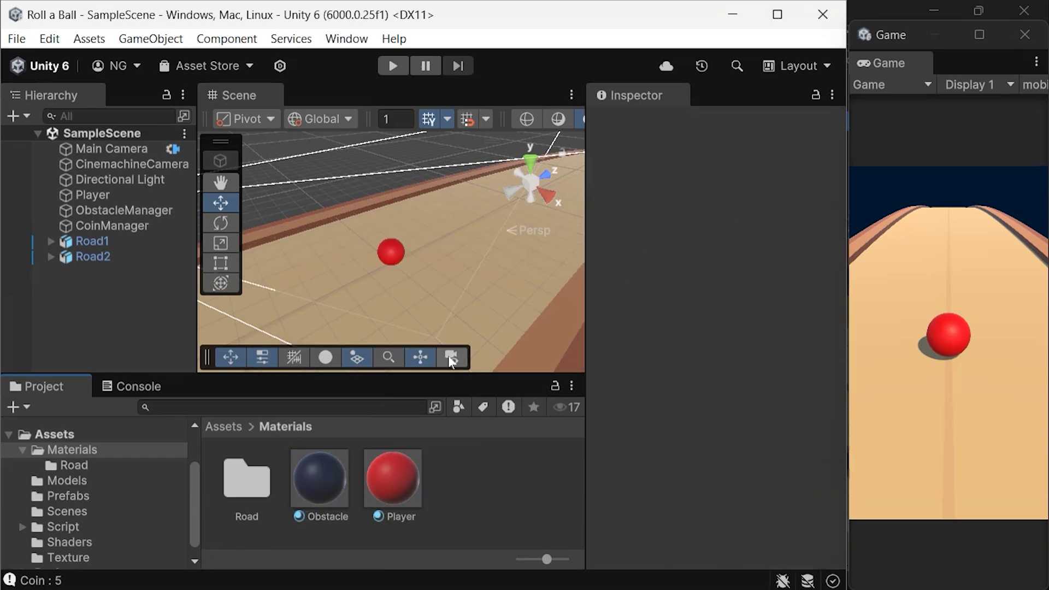
# Switch the Obstacle and Player materials to the CurvedShader.
pyautogui.click(332, 481)
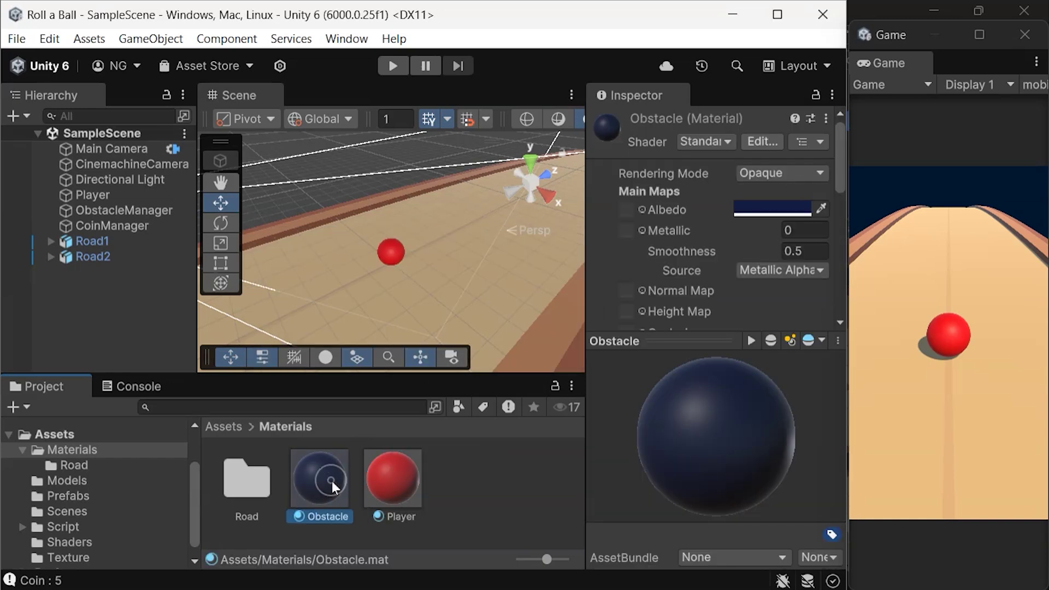
pyautogui.click(727, 144)
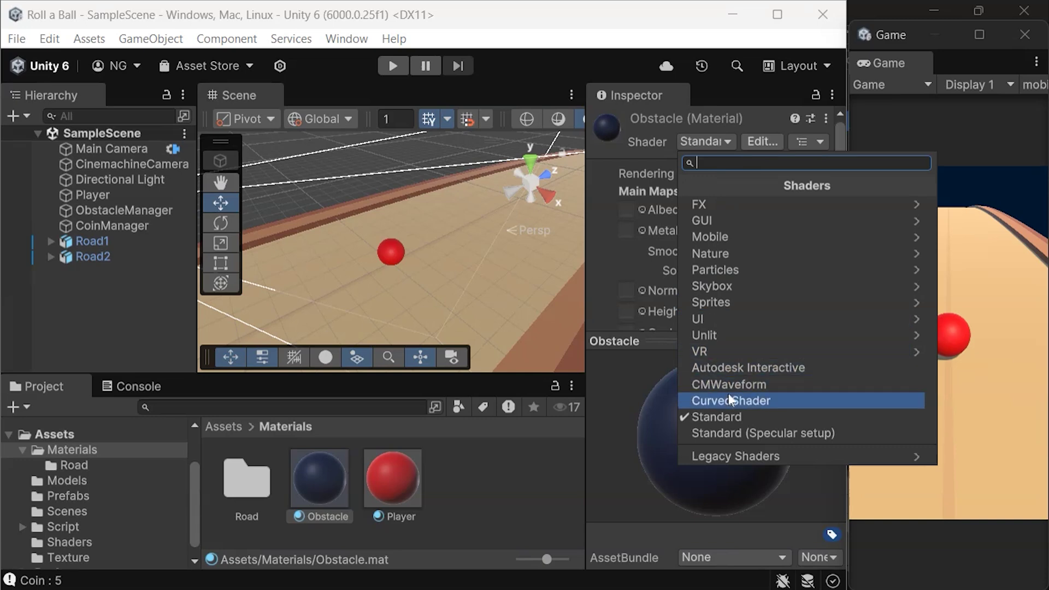
pyautogui.click(727, 401)
pyautogui.click(410, 473)
pyautogui.click(713, 142)
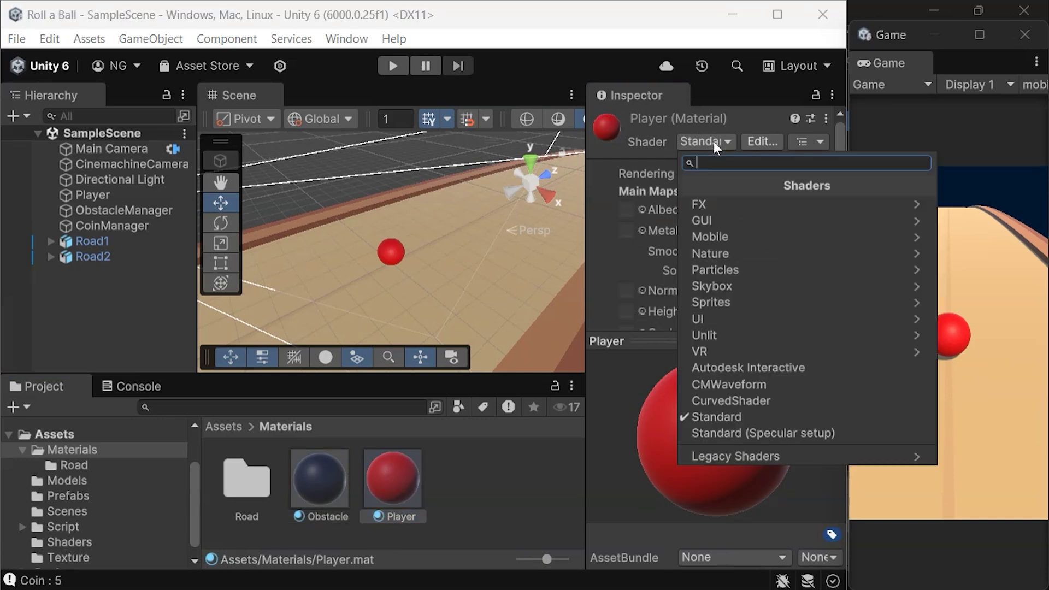
pyautogui.click(721, 401)
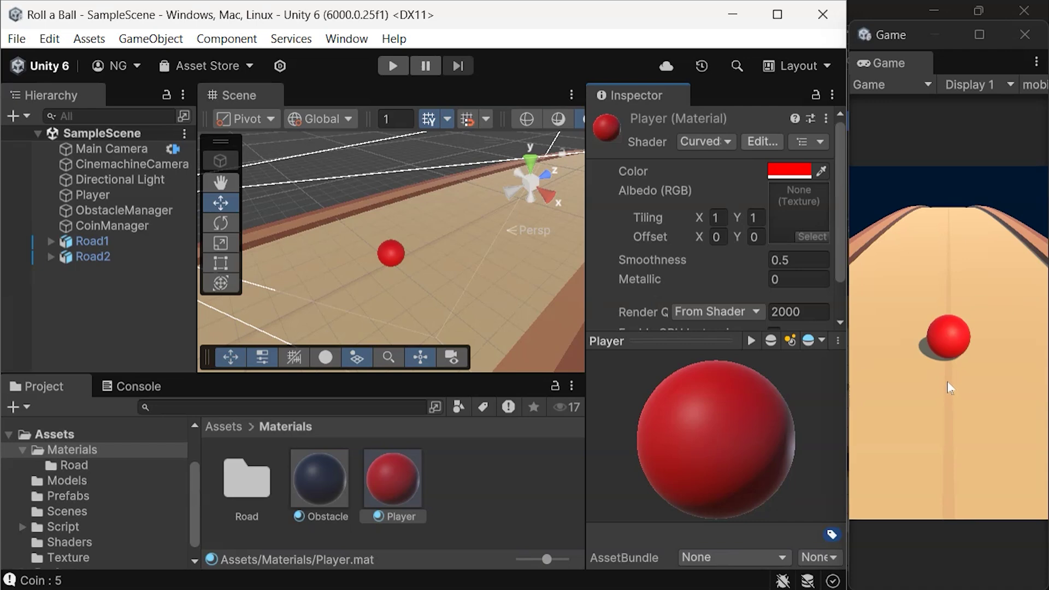
# Duplicate the Player material and rename the copy to Coin.
pyautogui.click(494, 477)
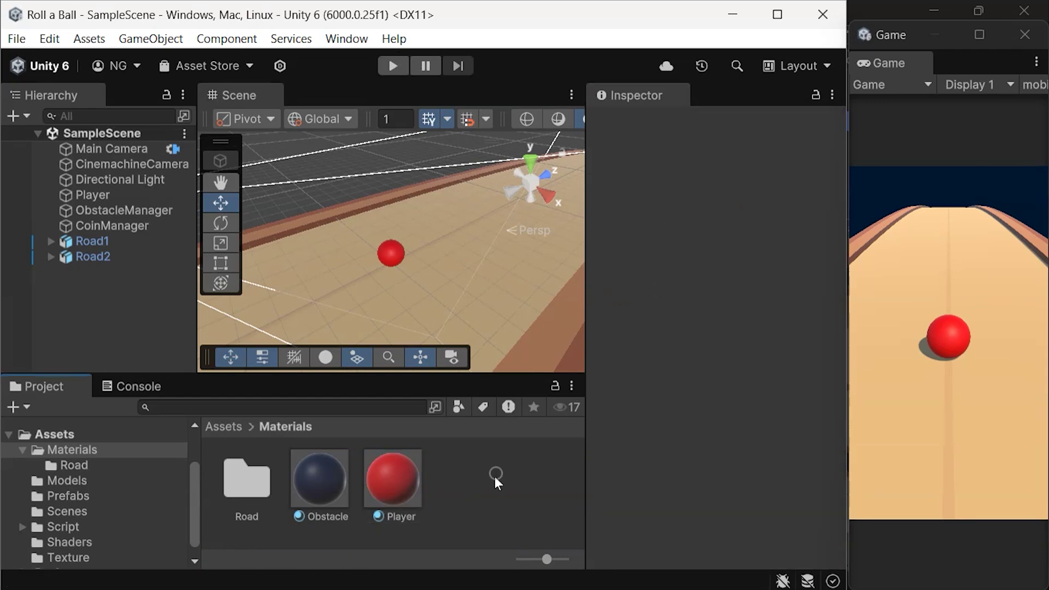
pyautogui.click(408, 487)
pyautogui.hotkey('ctrl', 'c')
pyautogui.hotkey('ctrl', 'v')
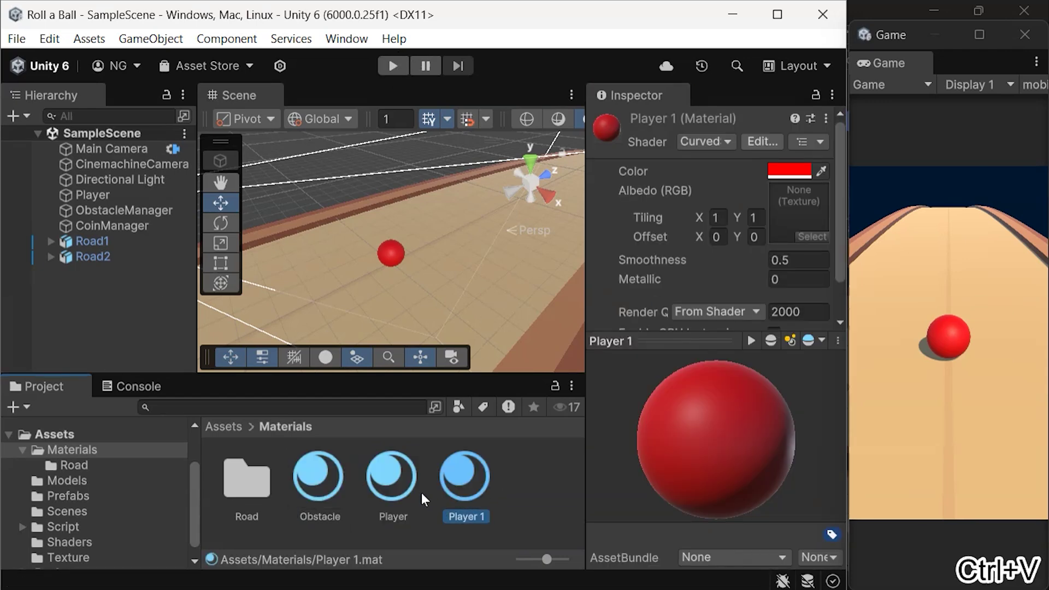
pyautogui.click(475, 516)
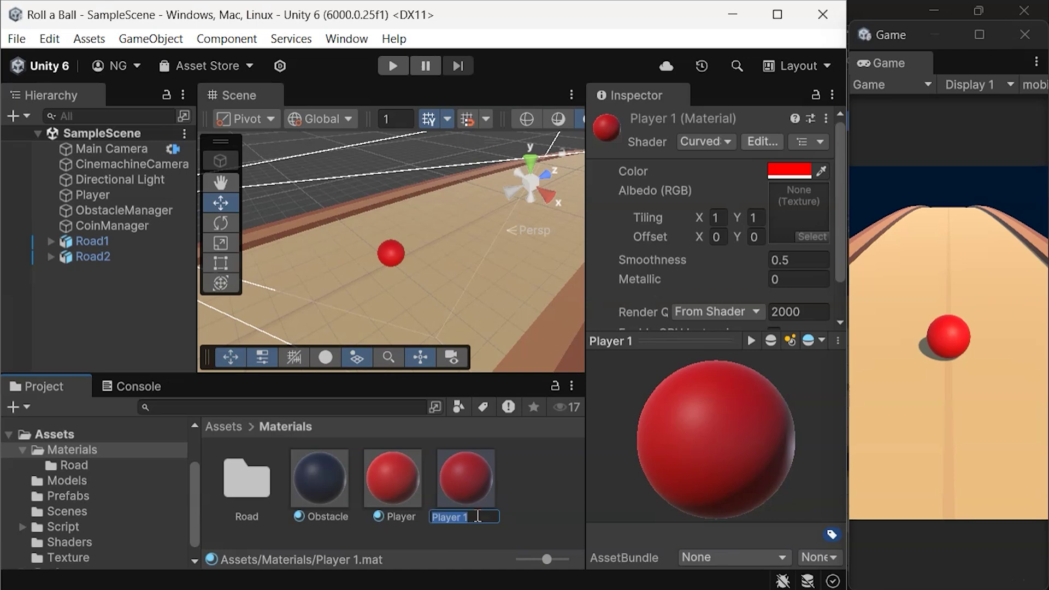
pyautogui.write('Coin')
pyautogui.press('Return')
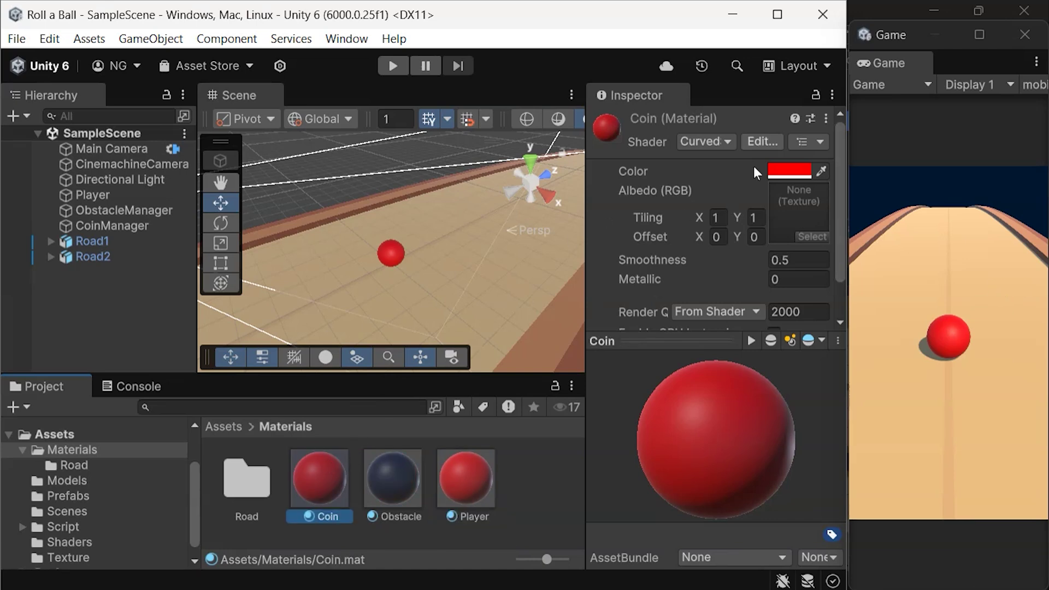
# Set the Coin material's colour to yellow (FFE100), then open the Prefabs folder.
pyautogui.click(789, 171)
pyautogui.moveTo(944, 145); pyautogui.dragTo(972, 164)
pyautogui.click(432, 511)
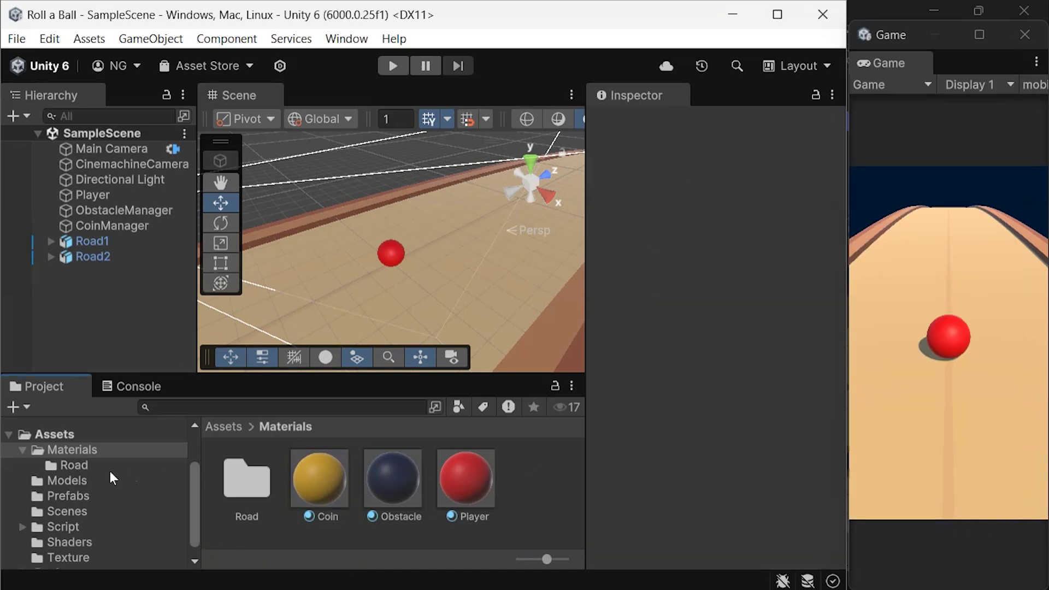
pyautogui.click(152, 495)
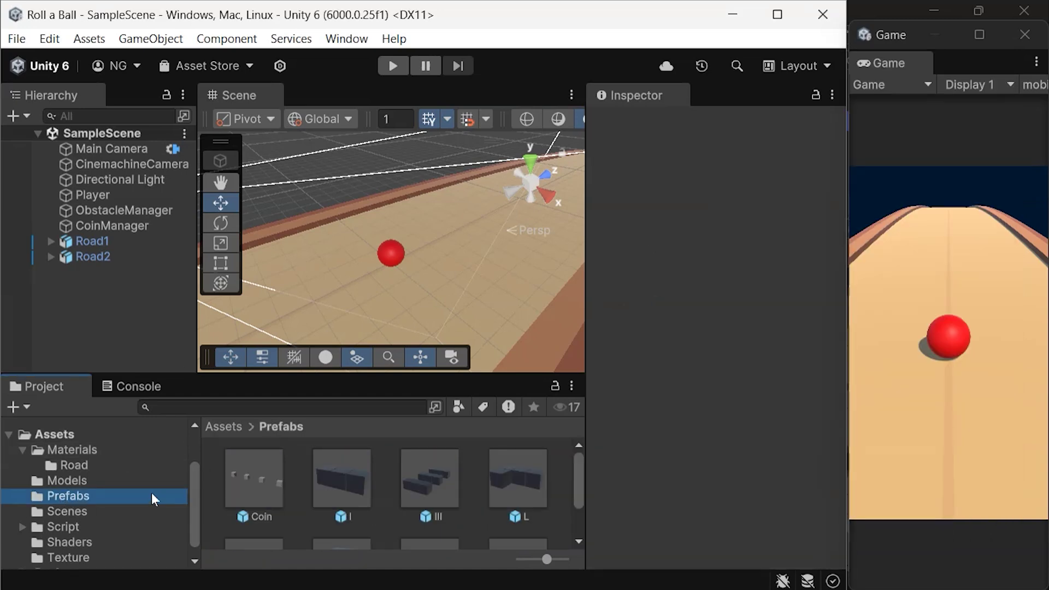
# In the Coin prefab, apply the yellow Coin material to coin, coin (1) and coin (2).
pyautogui.doubleClick(255, 474)
pyautogui.click(89, 175)
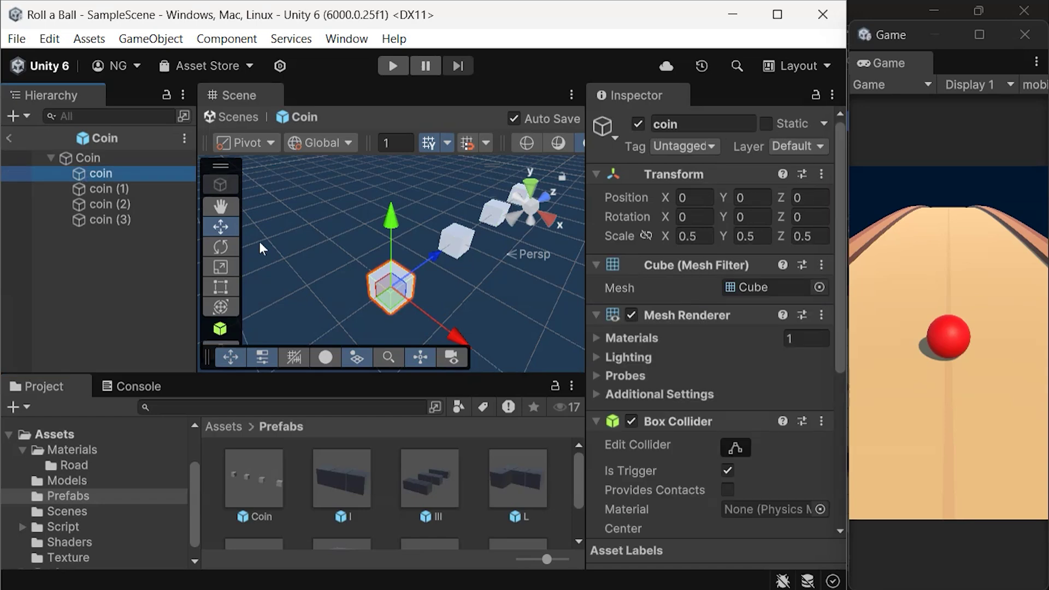
pyautogui.scroll(-5, 689, 437)
pyautogui.click(65, 461)
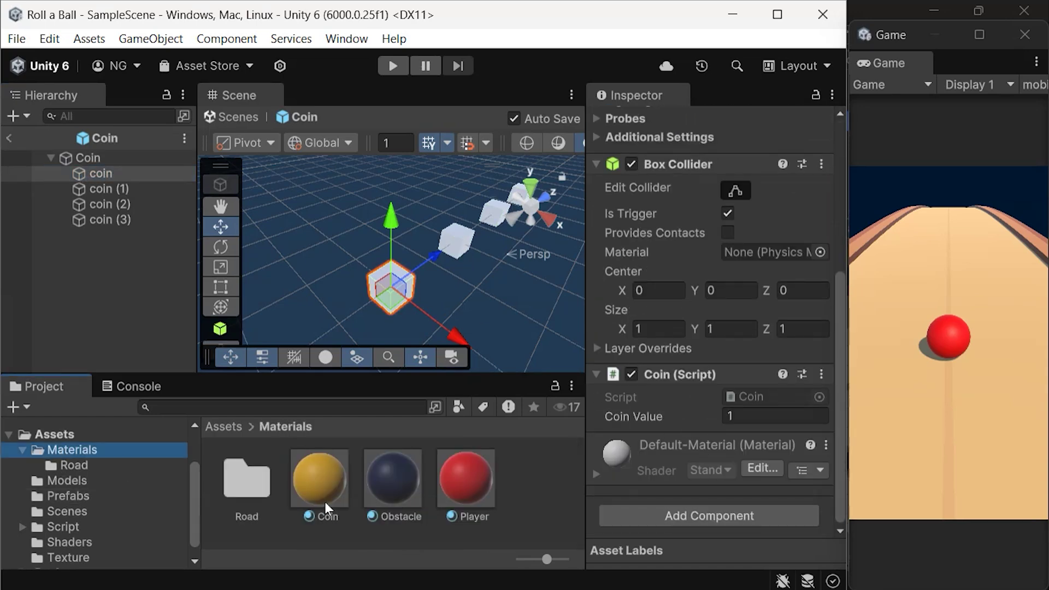
pyautogui.moveTo(323, 494); pyautogui.dragTo(117, 179)
pyautogui.moveTo(336, 480); pyautogui.dragTo(120, 205)
pyautogui.moveTo(320, 480); pyautogui.dragTo(116, 219)
# Check the Coin material, save the Coin prefab and return to SampleScene.
pyautogui.click(316, 483)
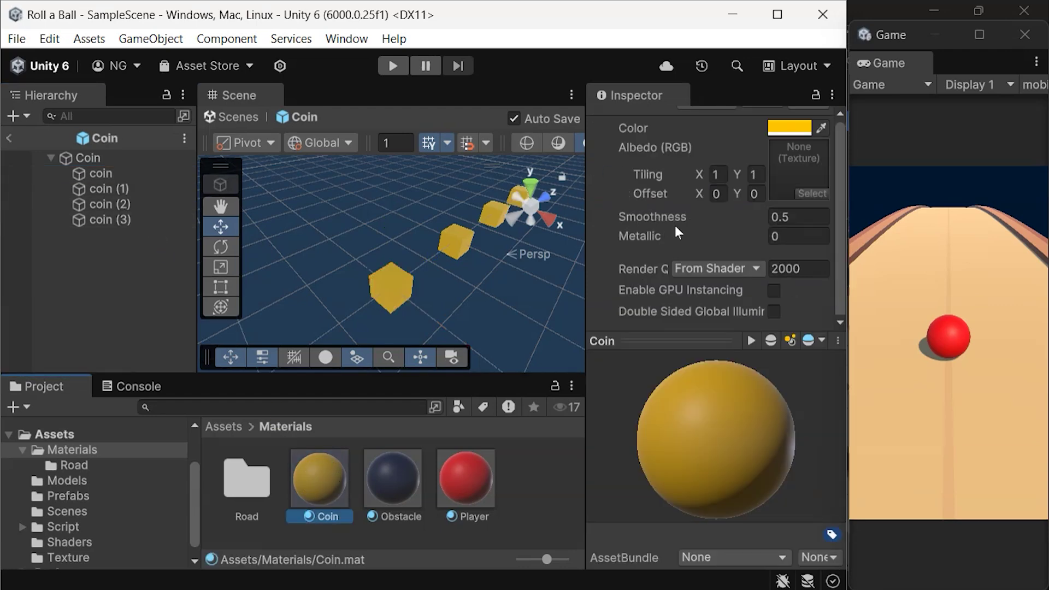
pyautogui.scroll(3, 718, 156)
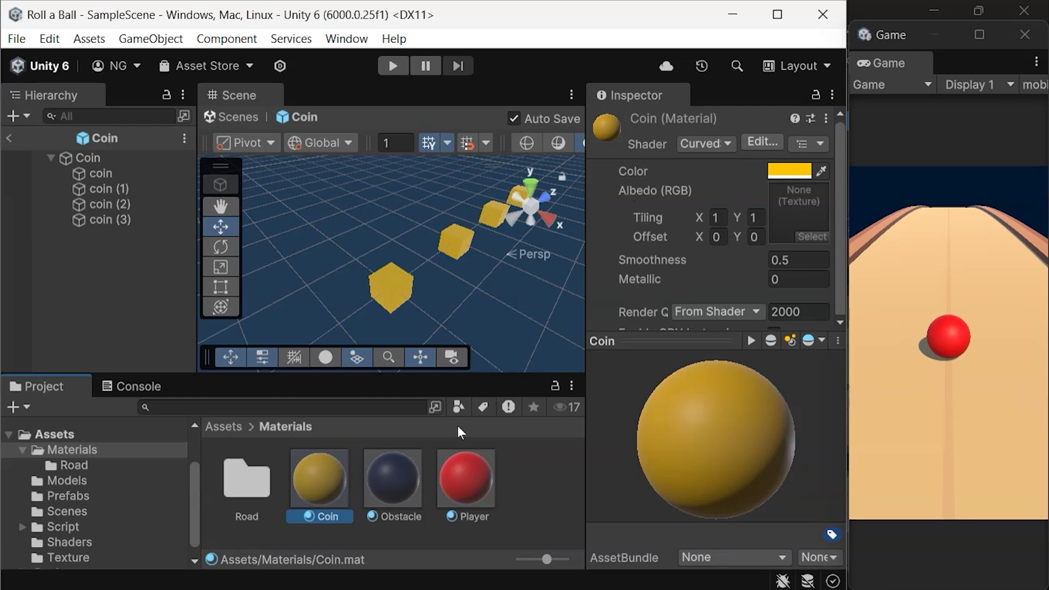
pyautogui.hotkey('ctrl', 's')
pyautogui.click(9, 138)
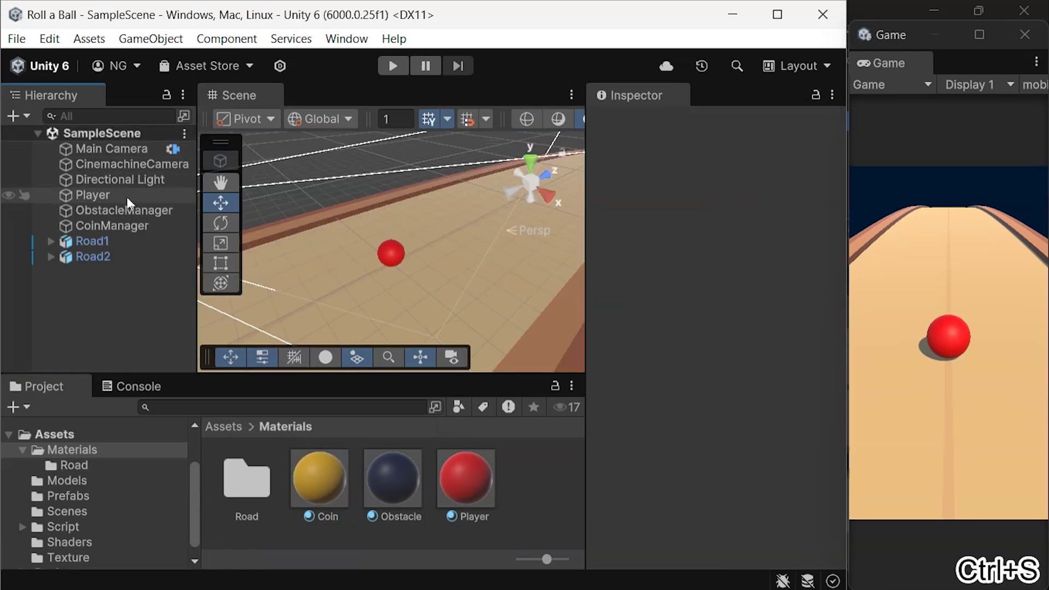
# Play-test the curved road with coins and obstacles (Coin: 37), stop, then select CinemachineCamera.
pyautogui.click(387, 69)
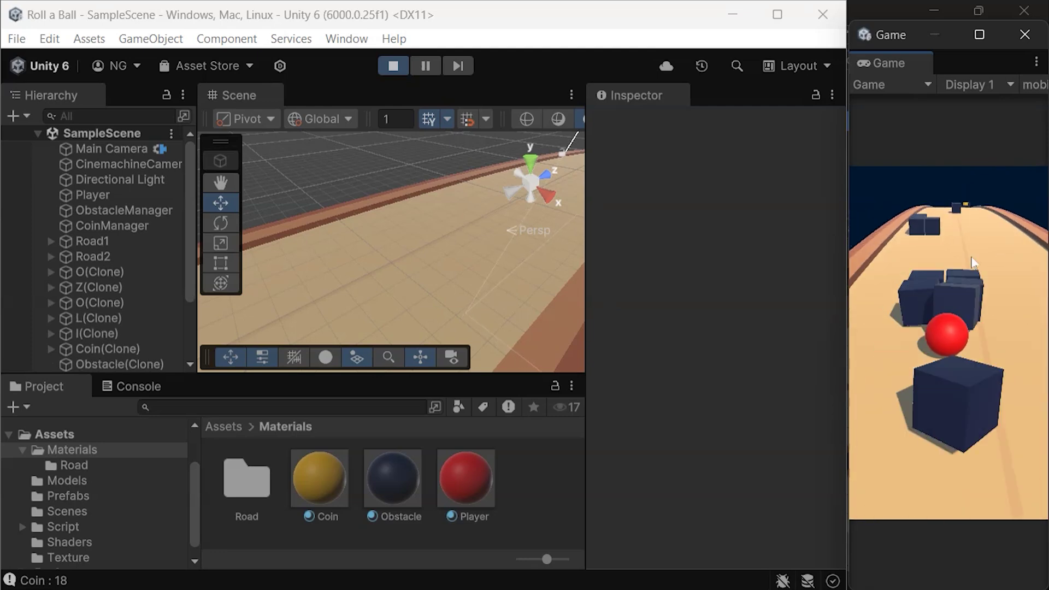
pyautogui.hotkey('ctrl', 'p')
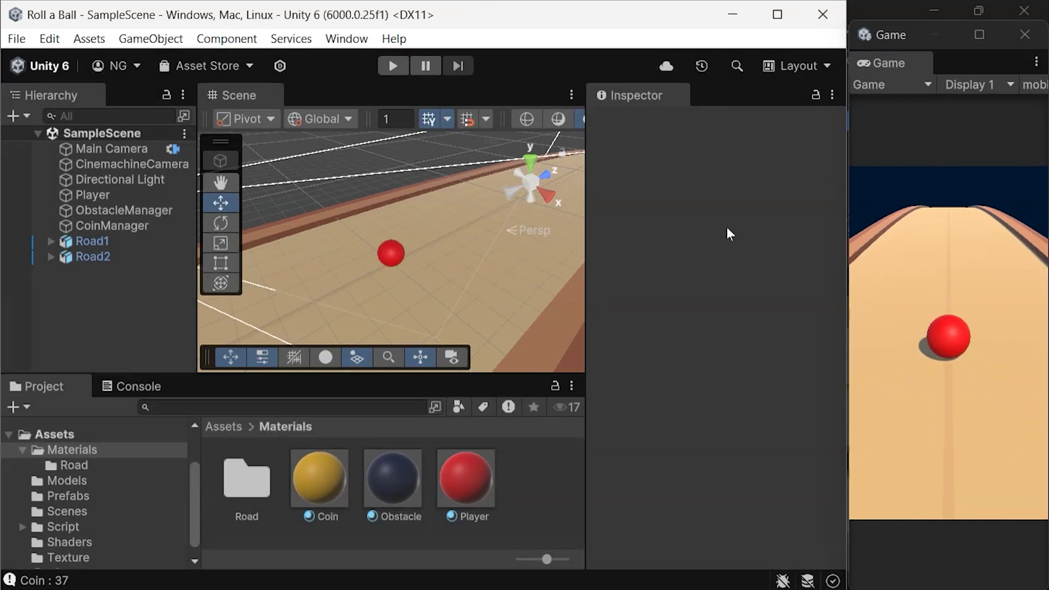
pyautogui.scroll(-10, 297, 230)
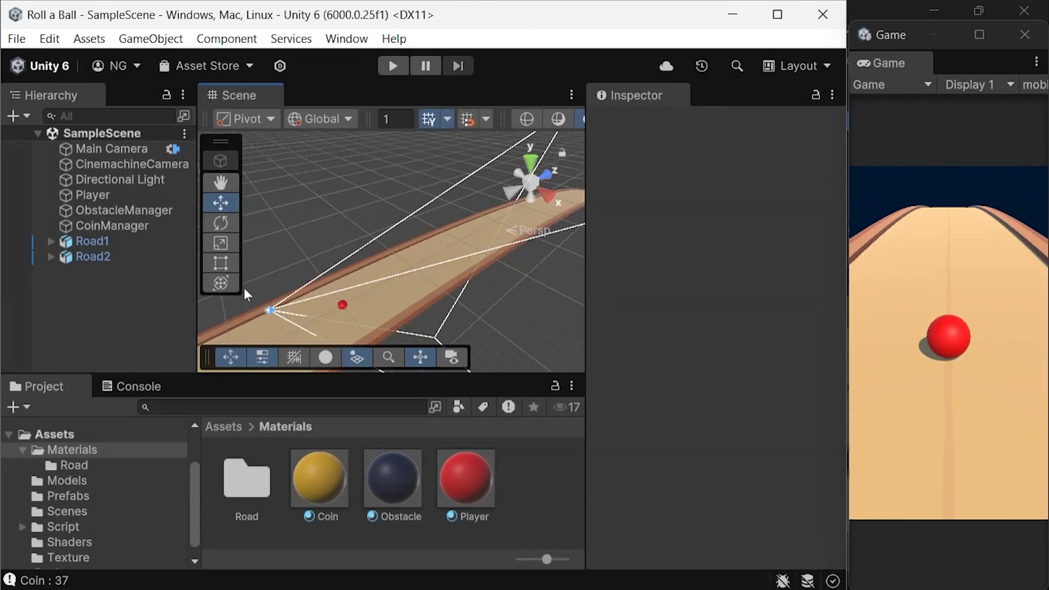
pyautogui.click(124, 165)
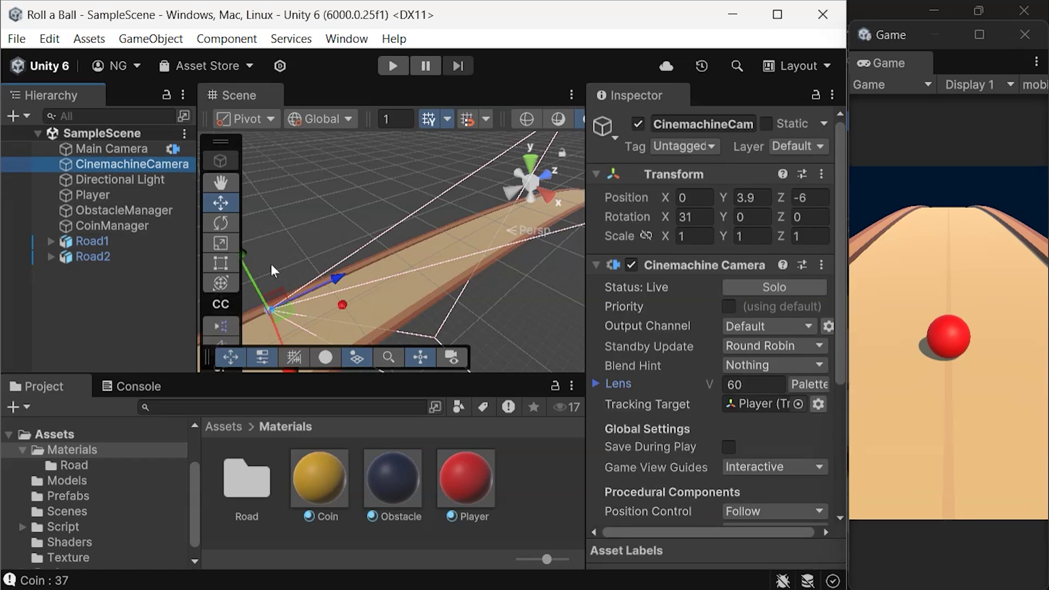
# Widen the Inspector and set the CinemachineCamera's Lens field of view to 71.
pyautogui.scroll(3, 319, 254)
pyautogui.scroll(-5, 752, 464)
pyautogui.moveTo(771, 466)
pyautogui.mouseDown()
pyautogui.moveTo(752, 464)
pyautogui.moveTo(812, 477)
pyautogui.moveTo(775, 465)
pyautogui.mouseUp()
pyautogui.hotkey('ctrl', 'z')
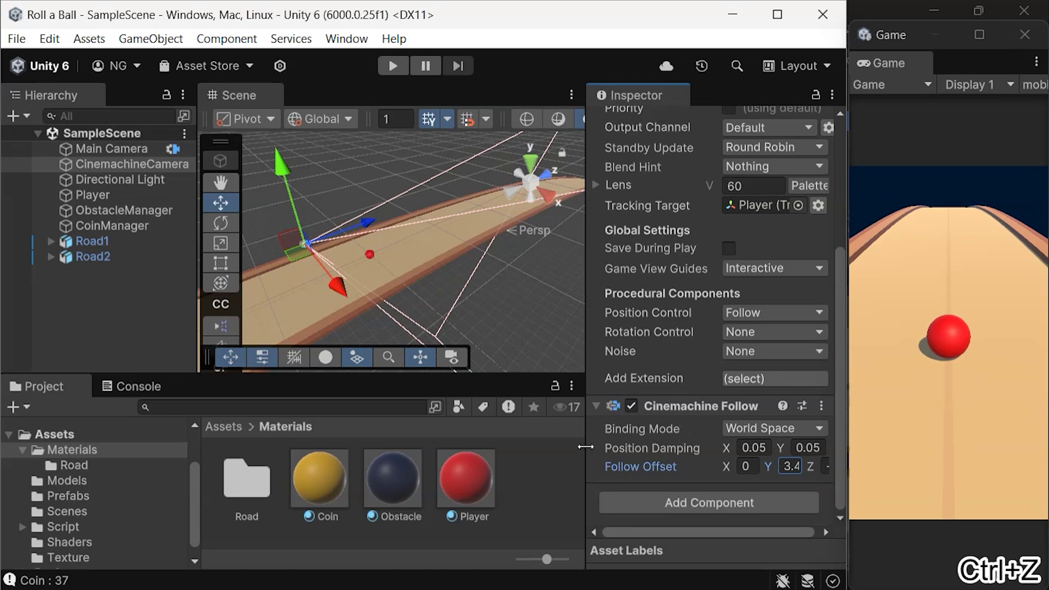
pyautogui.moveTo(586, 447); pyautogui.dragTo(550, 447)
pyautogui.moveTo(737, 483); pyautogui.dragTo(756, 487)
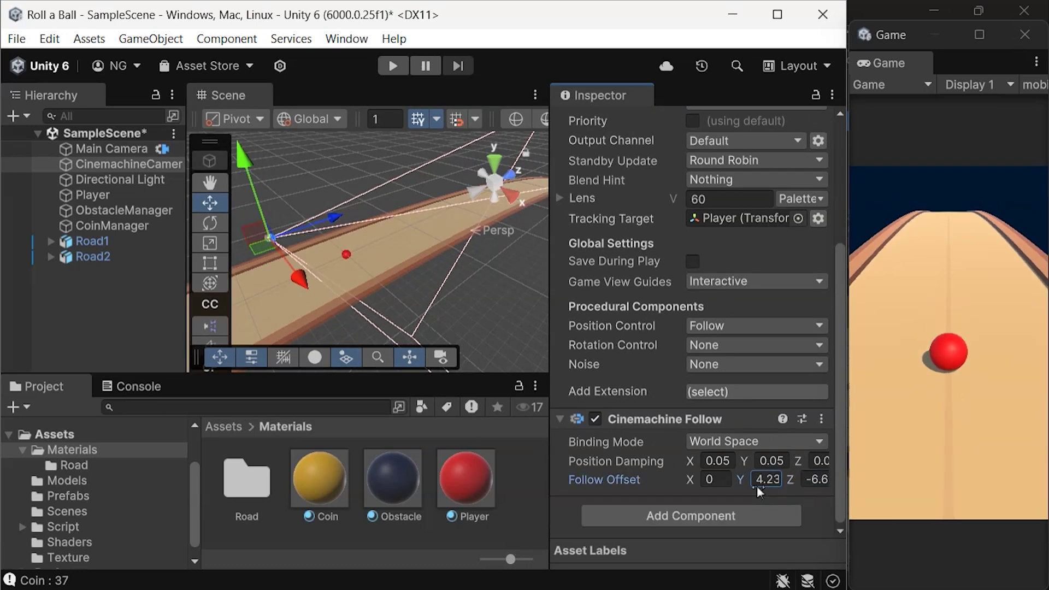
pyautogui.scroll(5, 756, 487)
pyautogui.moveTo(673, 384); pyautogui.dragTo(726, 396)
pyautogui.click(721, 385)
pyautogui.write('71')
# Set Cinemachine Follow's Follow Offset to Y 6, Z -6 and run the game.
pyautogui.scroll(-2, 819, 379)
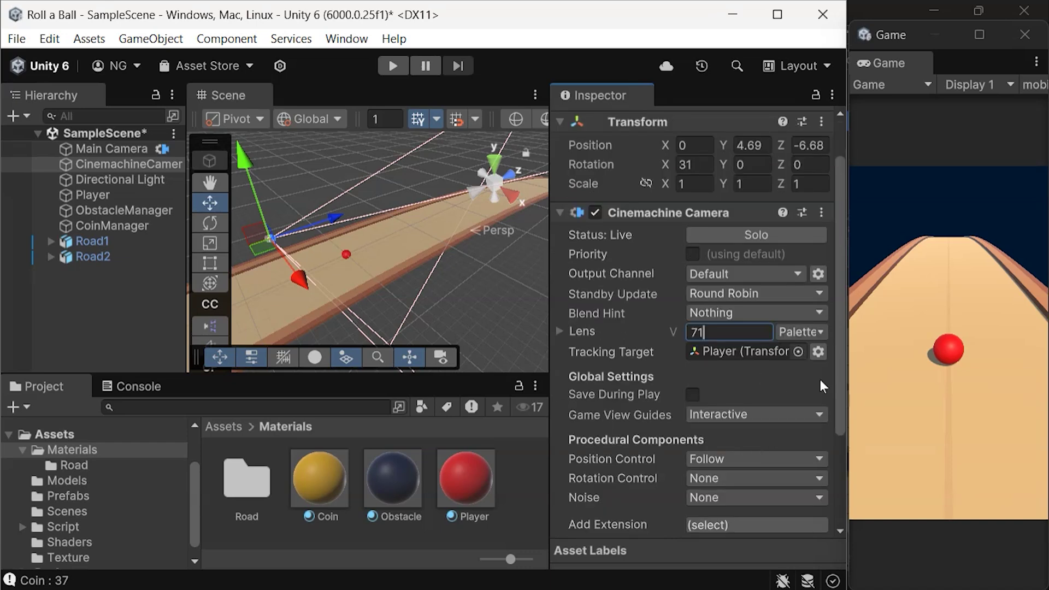
pyautogui.scroll(-3, 820, 379)
pyautogui.moveTo(736, 480); pyautogui.dragTo(752, 463)
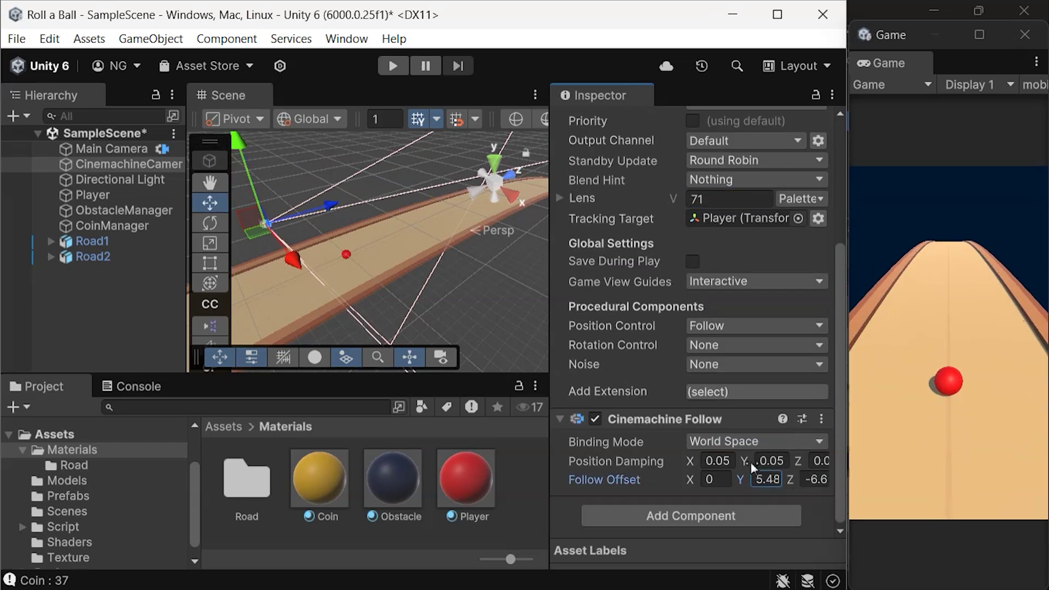
pyautogui.write('6')
pyautogui.click(817, 479)
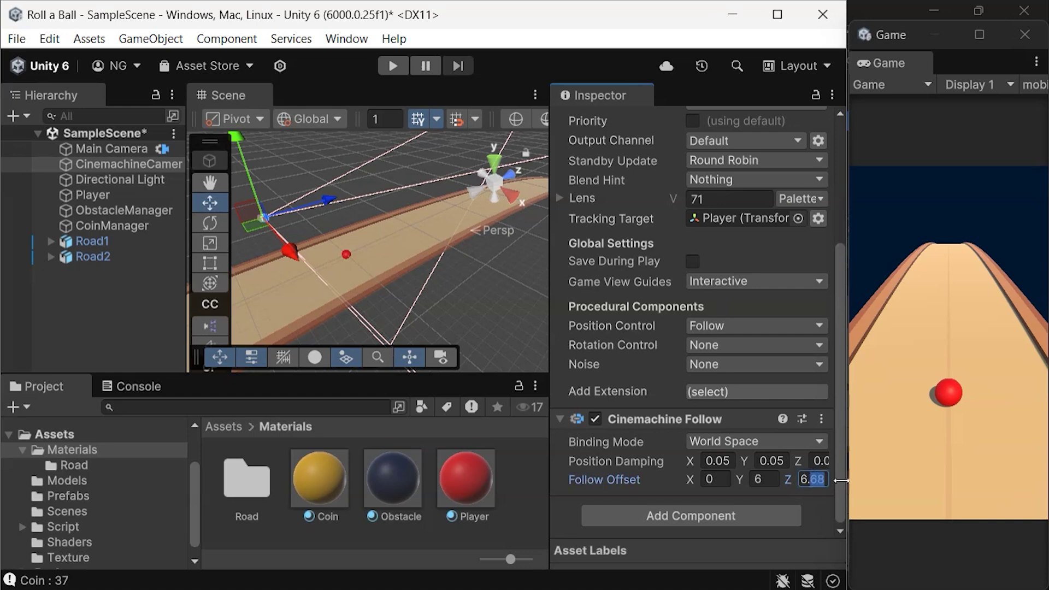
pyautogui.write('-6')
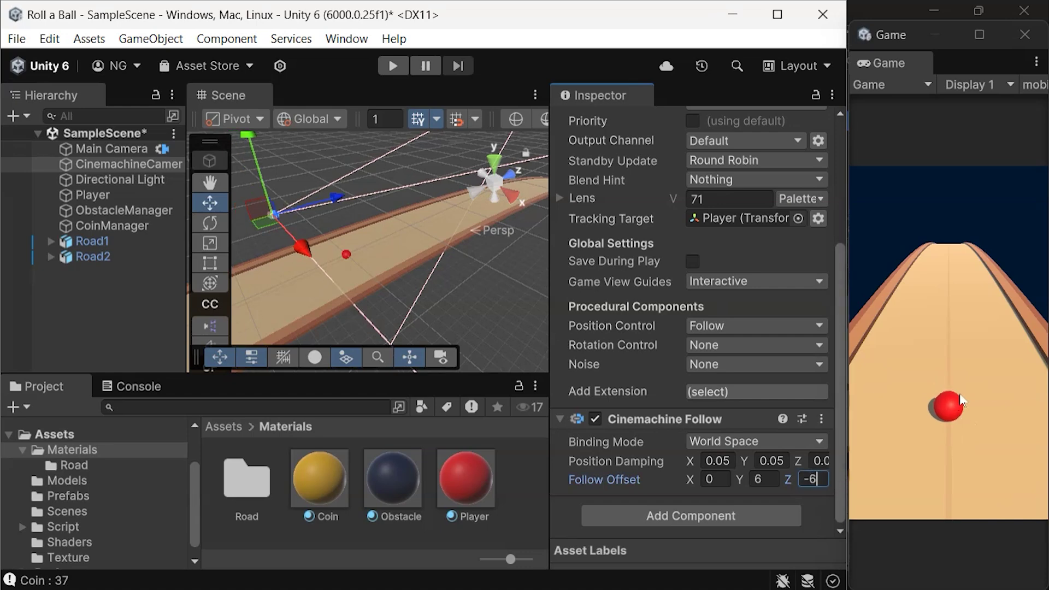
pyautogui.hotkey('ctrl', 'p')
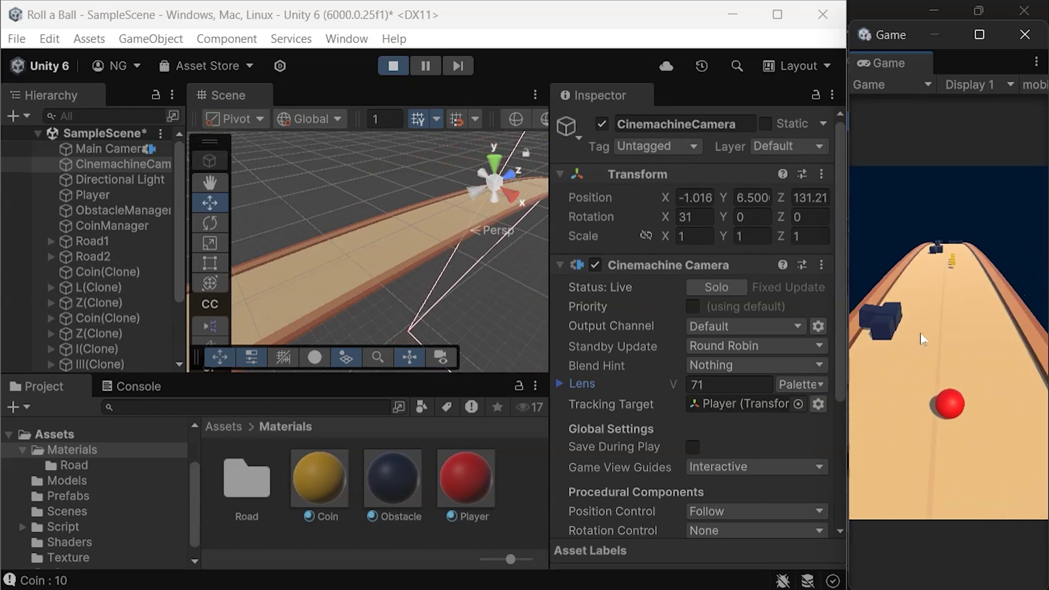
# Recolour the Coin material to orange F97A00, copy its hex value, and resume the game.
pyautogui.hotkey('ctrl', 'p')
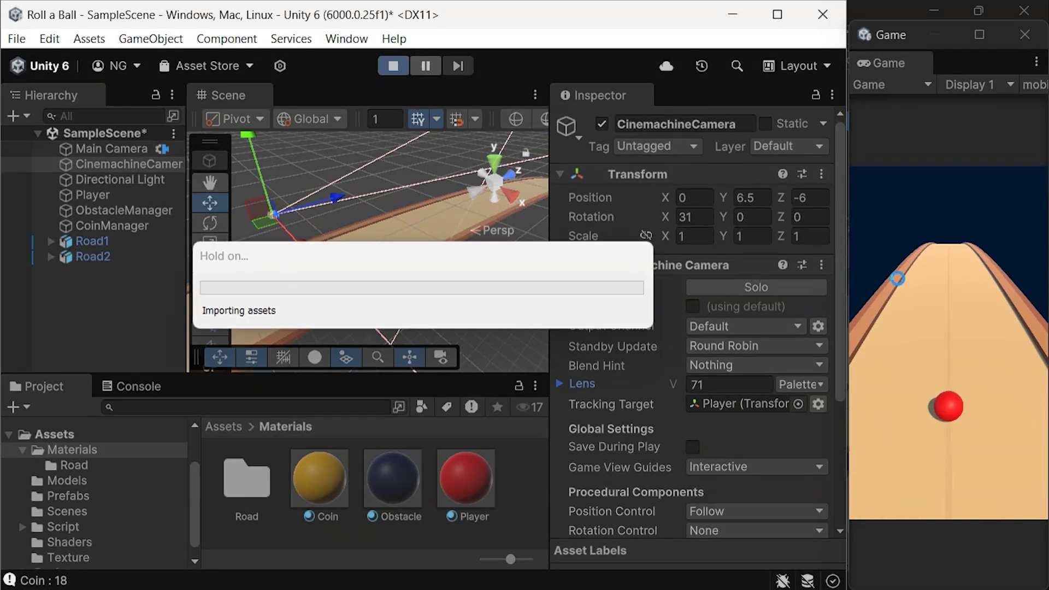
pyautogui.click(320, 478)
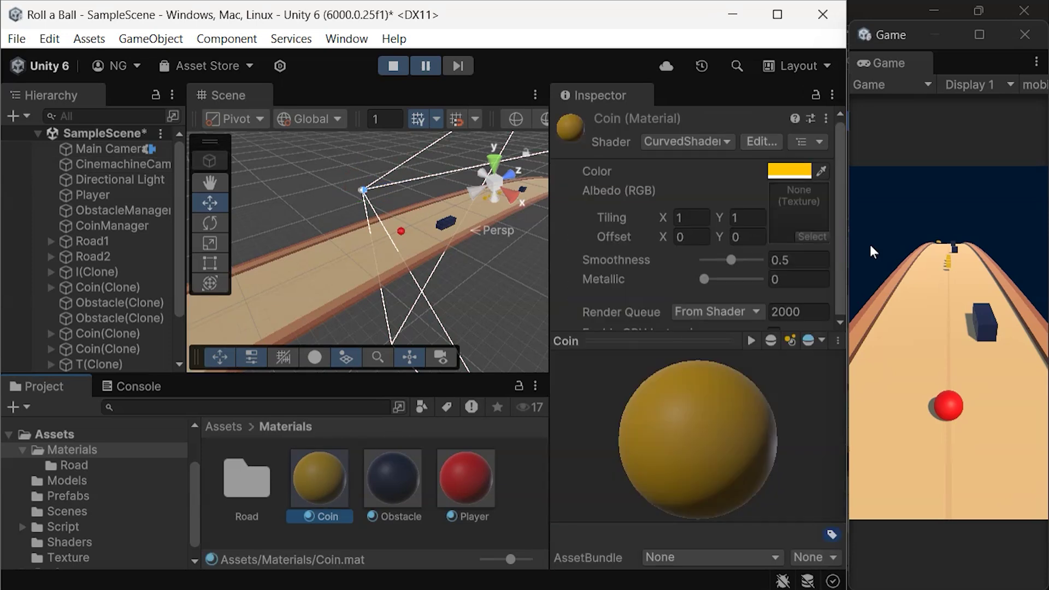
pyautogui.click(782, 170)
pyautogui.moveTo(918, 65); pyautogui.dragTo(554, 75)
pyautogui.moveTo(501, 191); pyautogui.dragTo(556, 237)
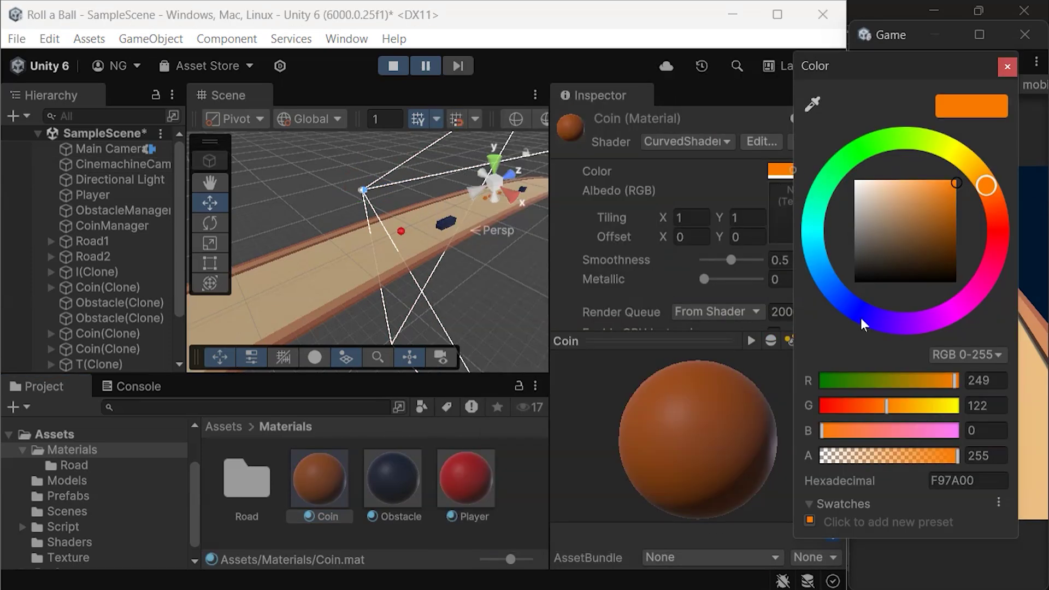
pyautogui.doubleClick(981, 480)
pyautogui.hotkey('ctrl', 'c')
pyautogui.click(1007, 66)
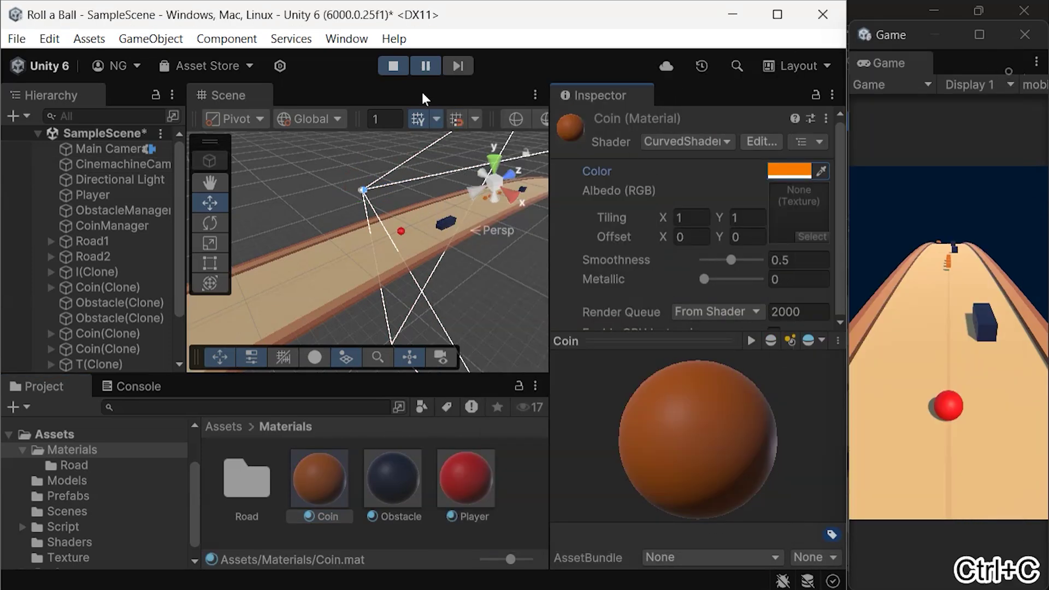
pyautogui.click(425, 68)
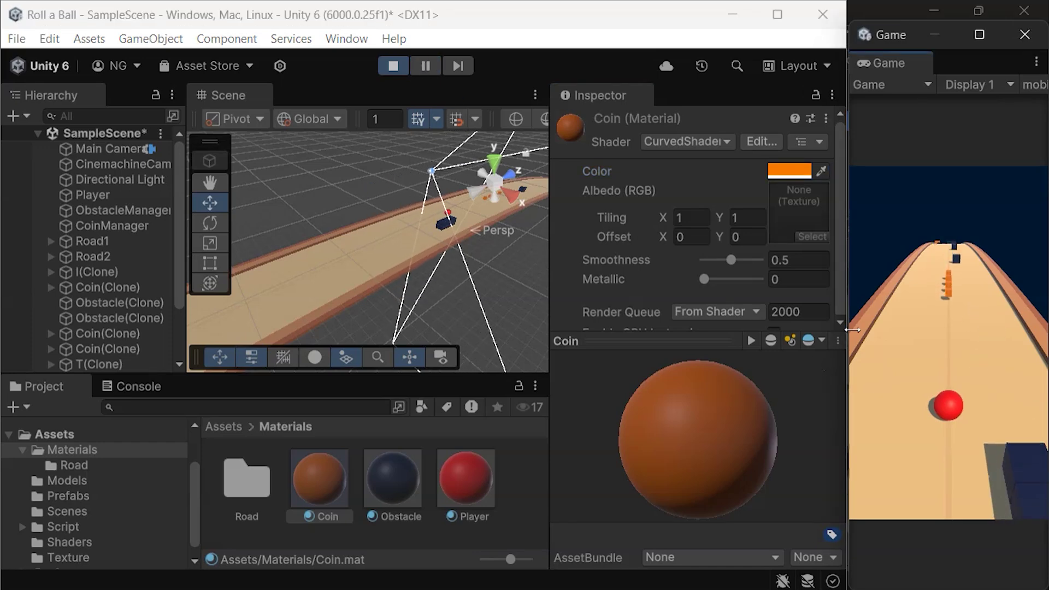